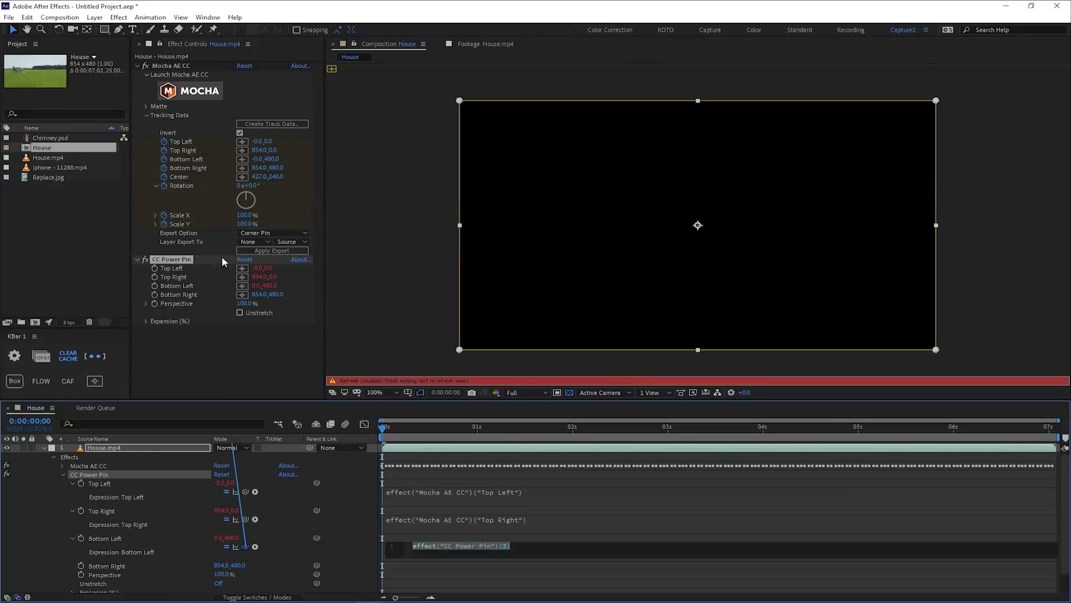
Step: Play a preview of the old House composition from the timeline
left_click(78, 425)
key("space")
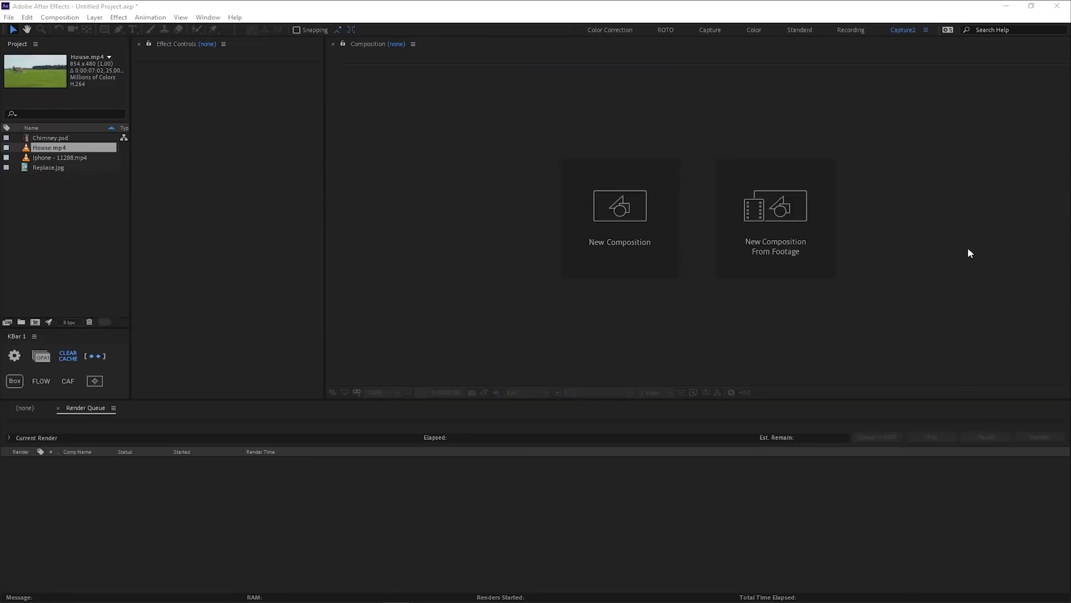
Step: Preview House.mp4 in the footage viewer, scrubbing to about 4 seconds and back
double_click(46, 151)
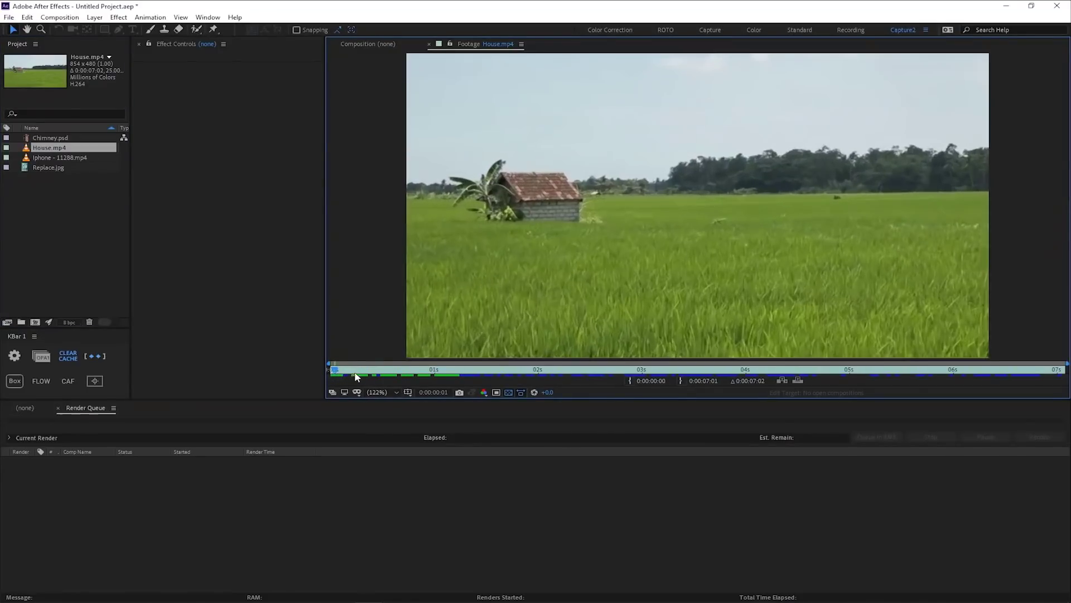
key("shift+slash")
left_click_drag(342, 374, 847, 373)
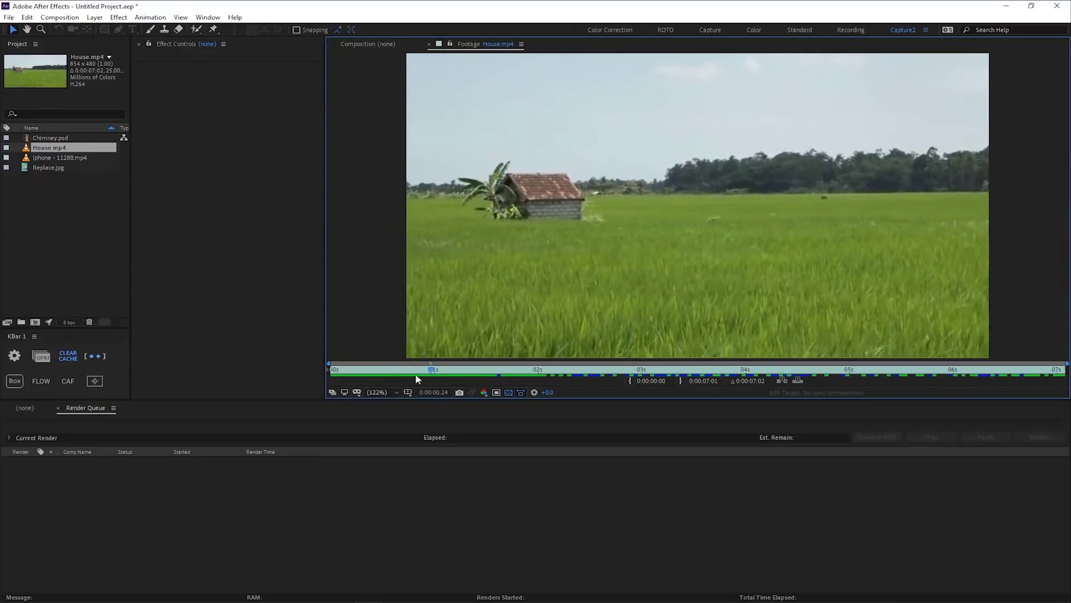
left_click(336, 377)
left_click_drag(336, 377, 414, 376)
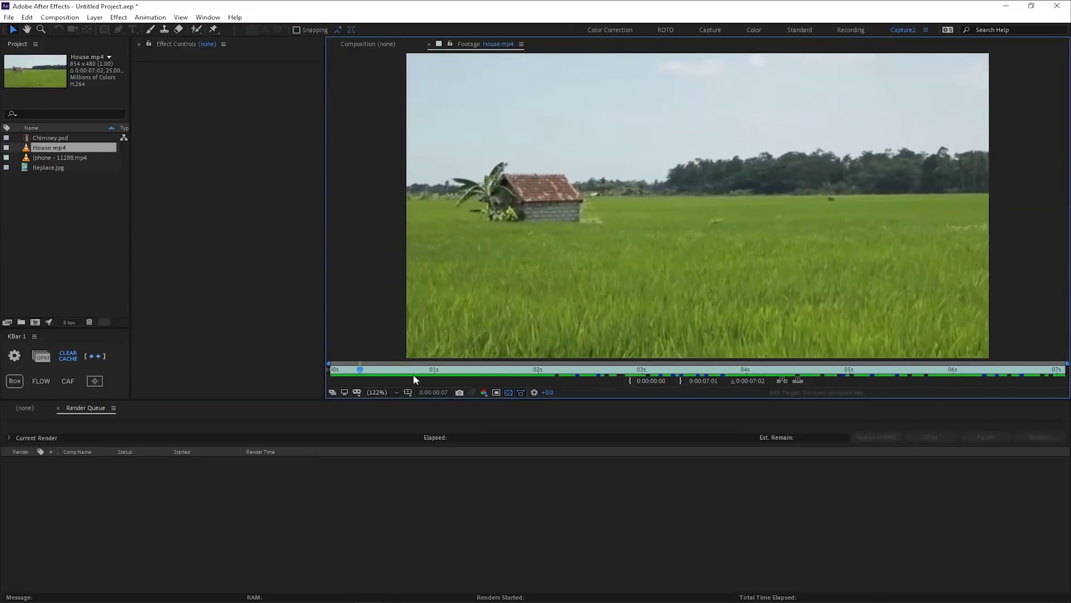
Step: Build a House comp from House.mp4 and apply the Mocha AE CC effect
right_click(61, 154)
left_click(123, 181)
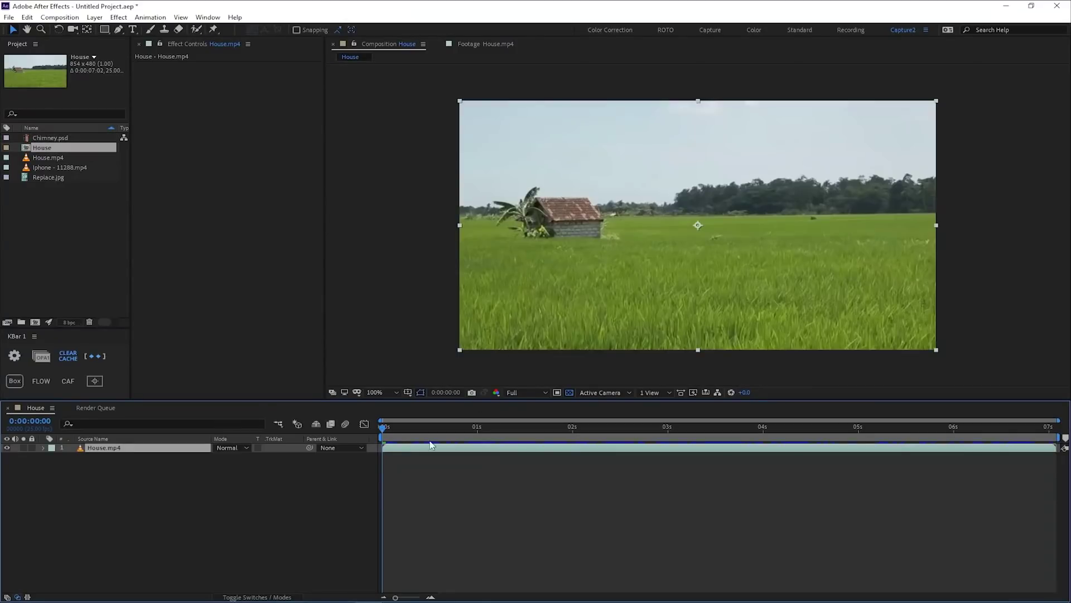
key("ctrl+space")
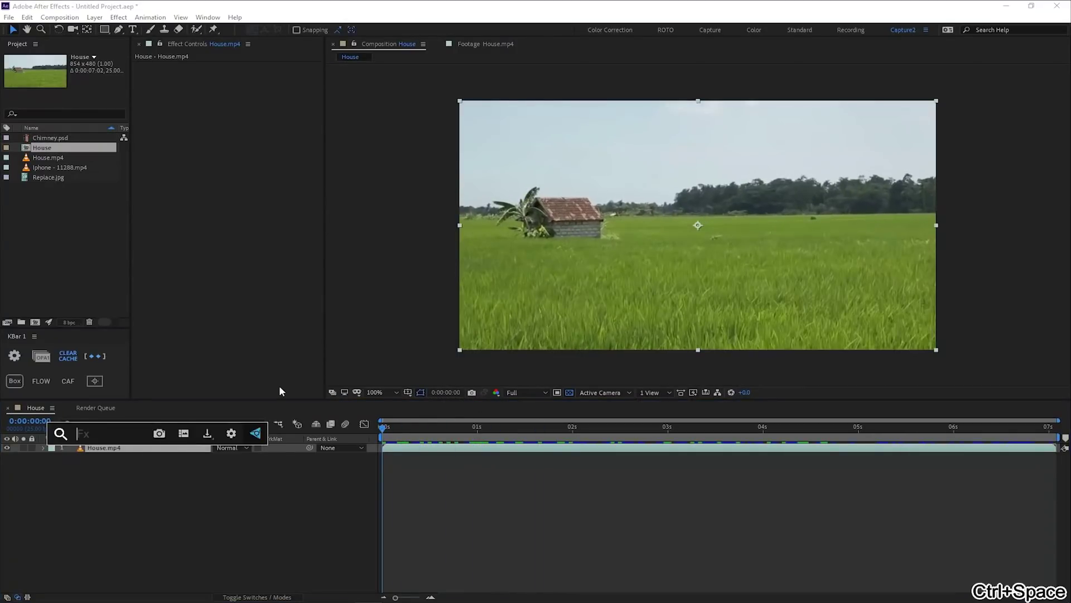
type("mocha")
key("Return")
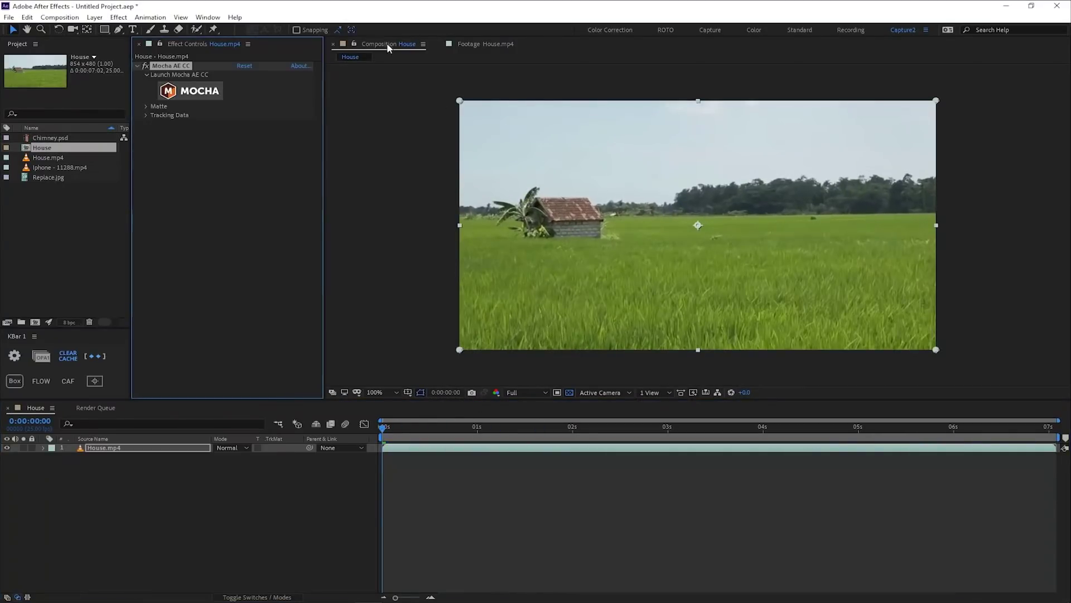
Step: In Mocha, draw an X-spline shape around the hut and track it forward
left_click(189, 91)
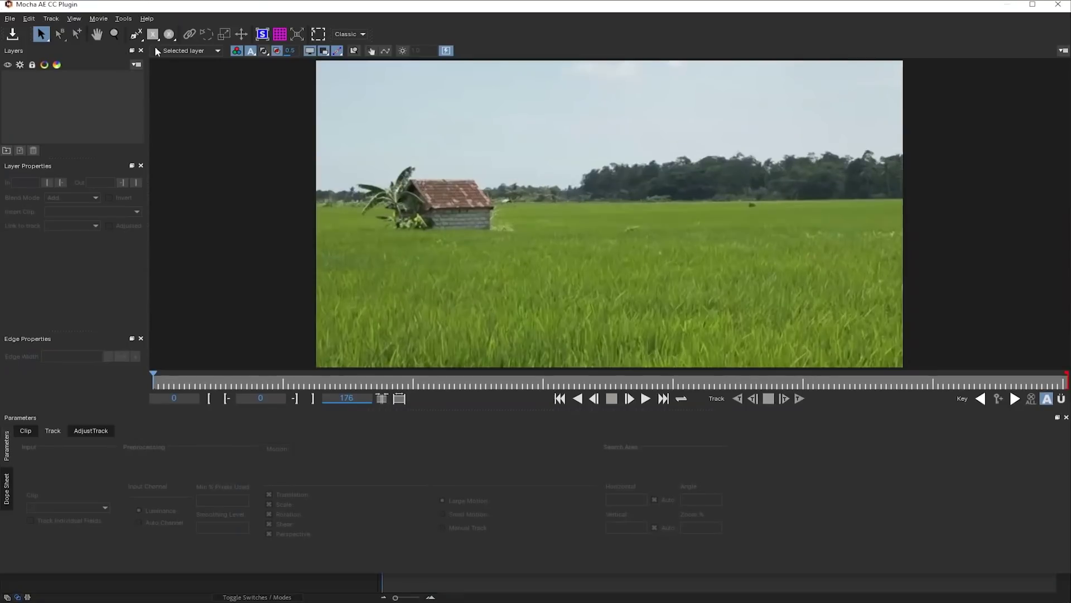
left_click(136, 34)
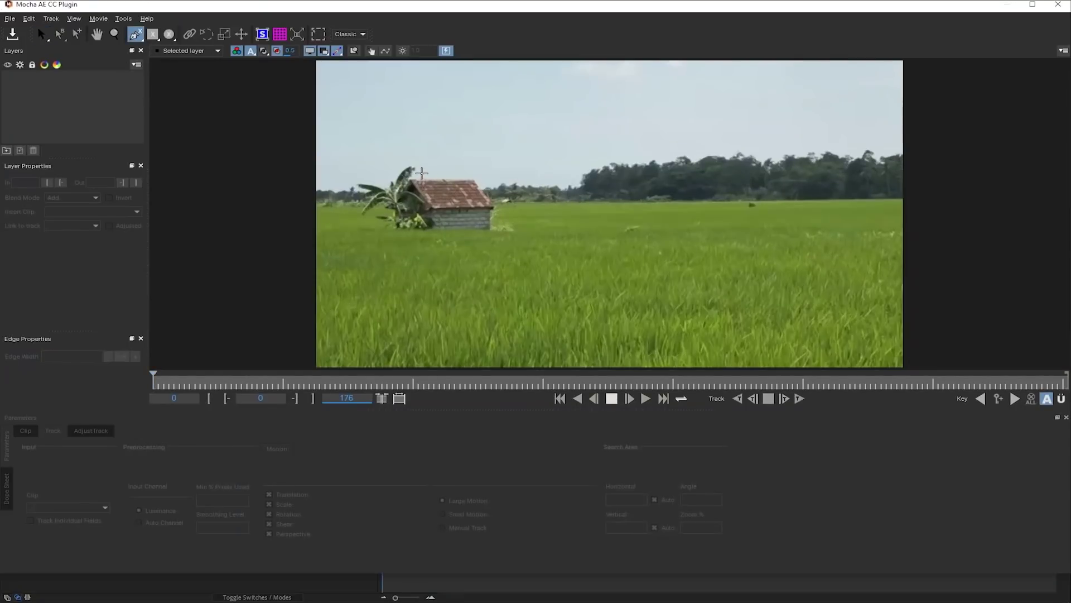
left_click(404, 173)
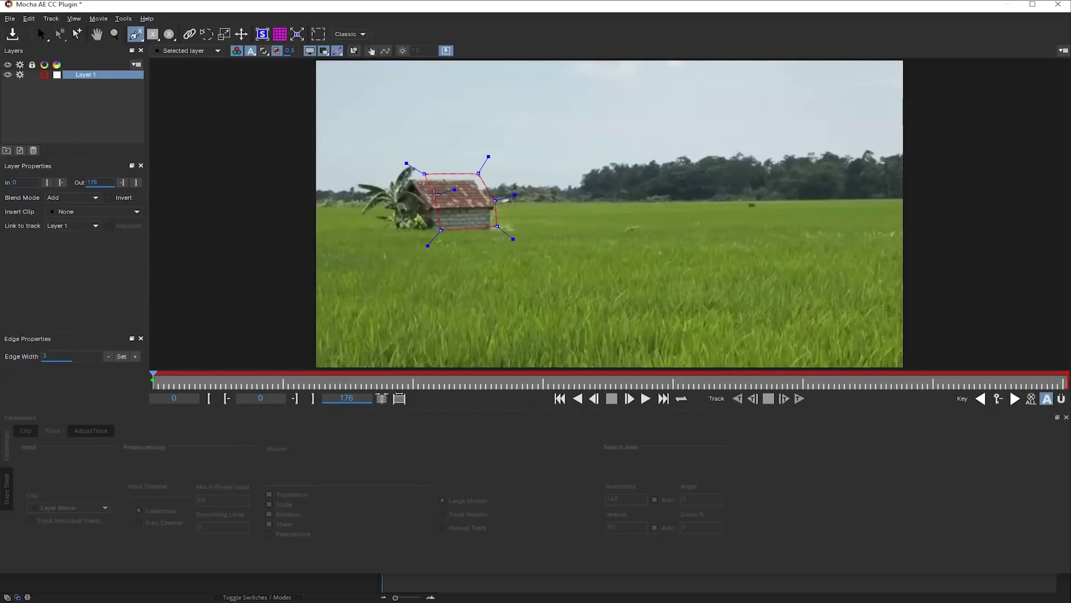
key("s")
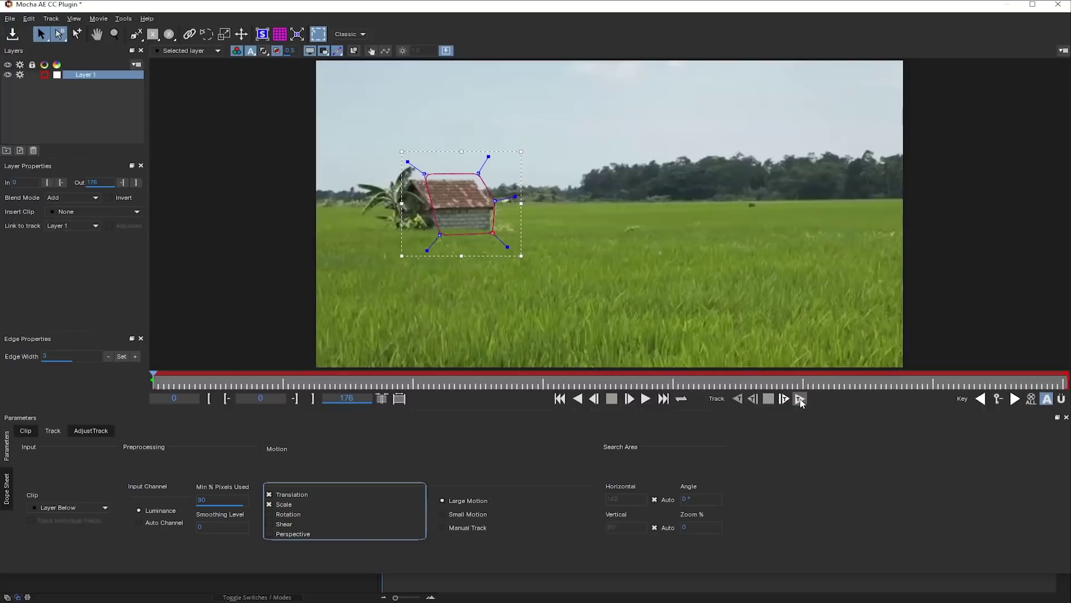
left_click(800, 399)
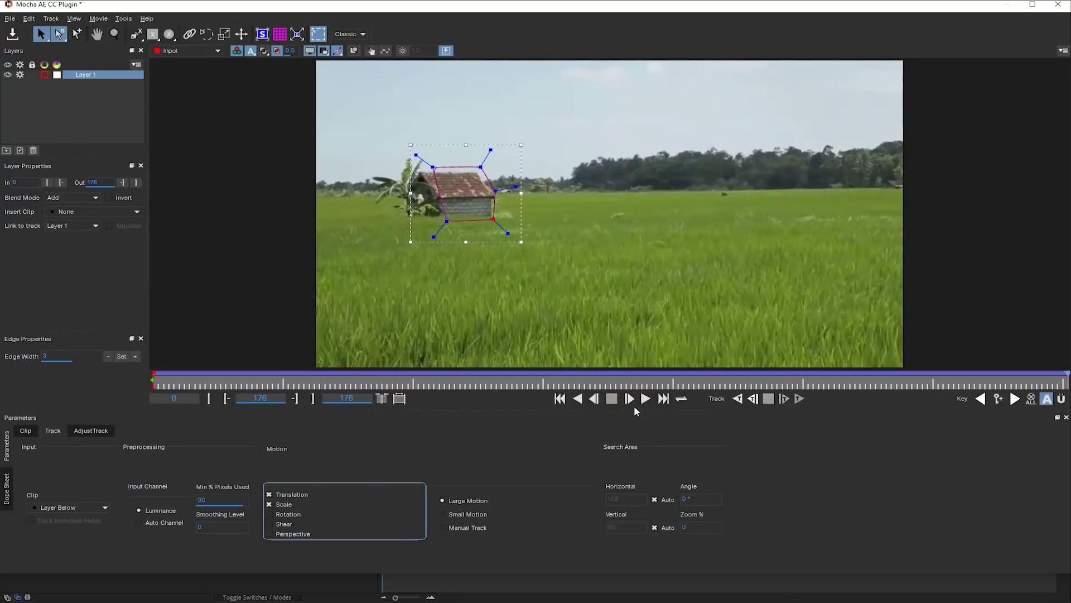
Step: Check the hut track in Stabilize view, playing back and stepping to frame 24
left_click_drag(1063, 375, 174, 373)
left_click(371, 51)
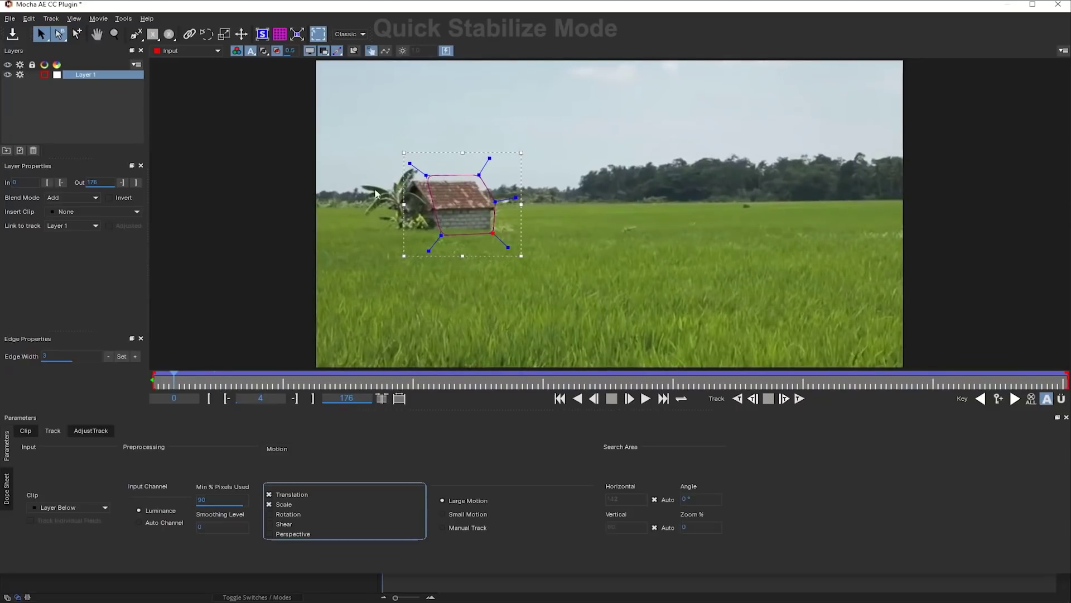
key("space")
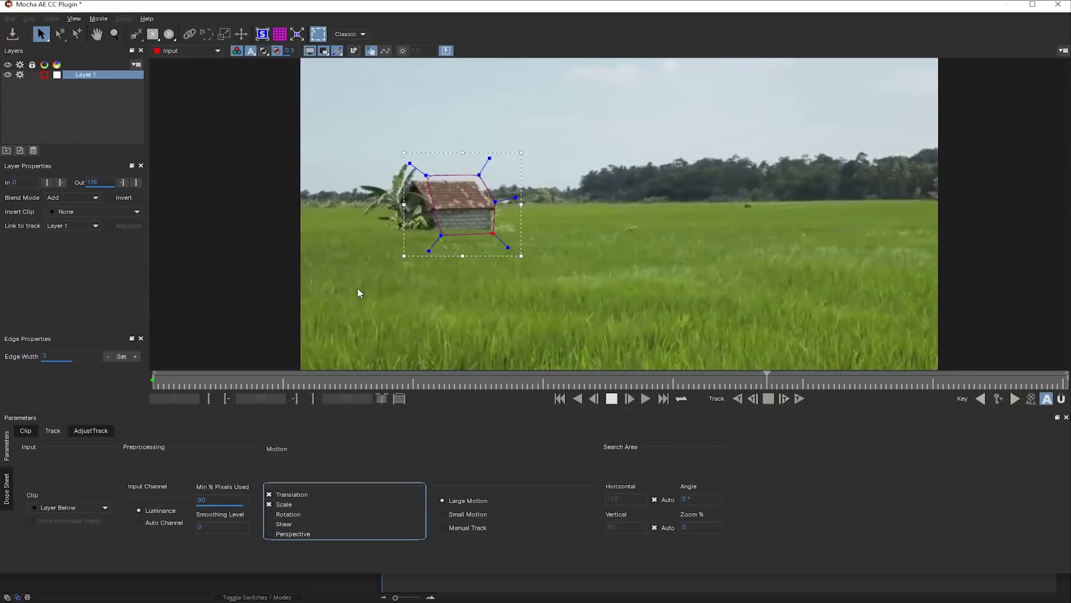
key("space")
left_click(290, 383)
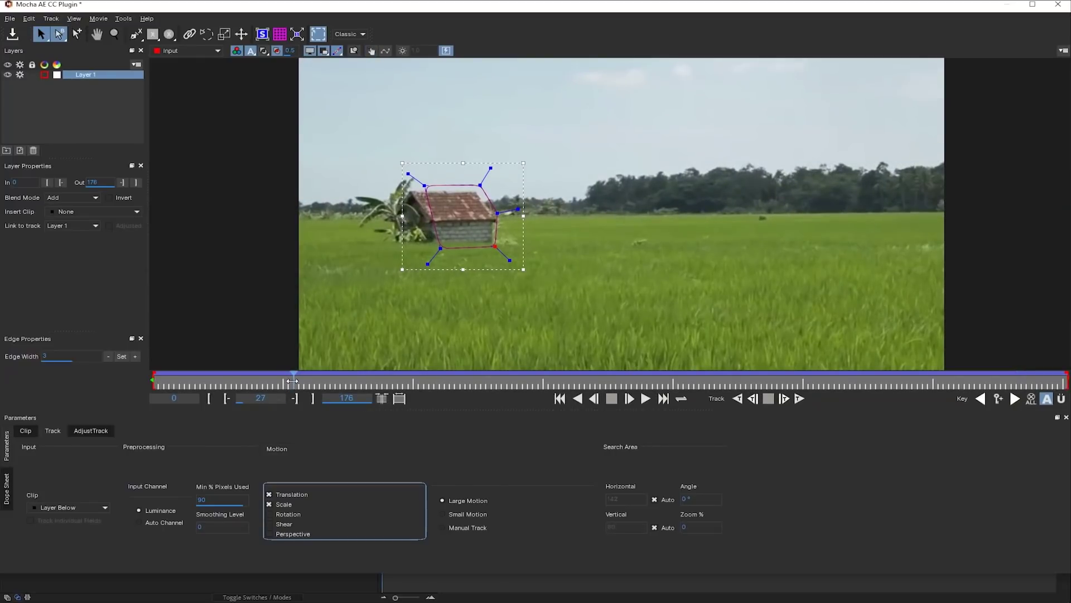
left_click_drag(292, 381, 283, 381)
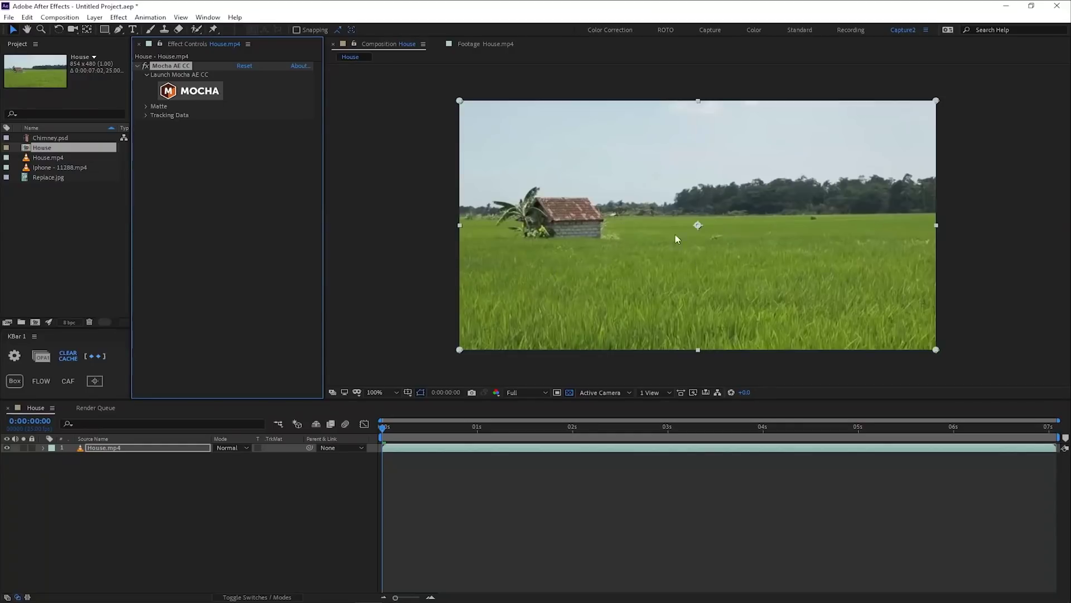
Step: Create track data from Layer 1 in the Mocha AE CC effect and enable Invert
left_click(145, 115)
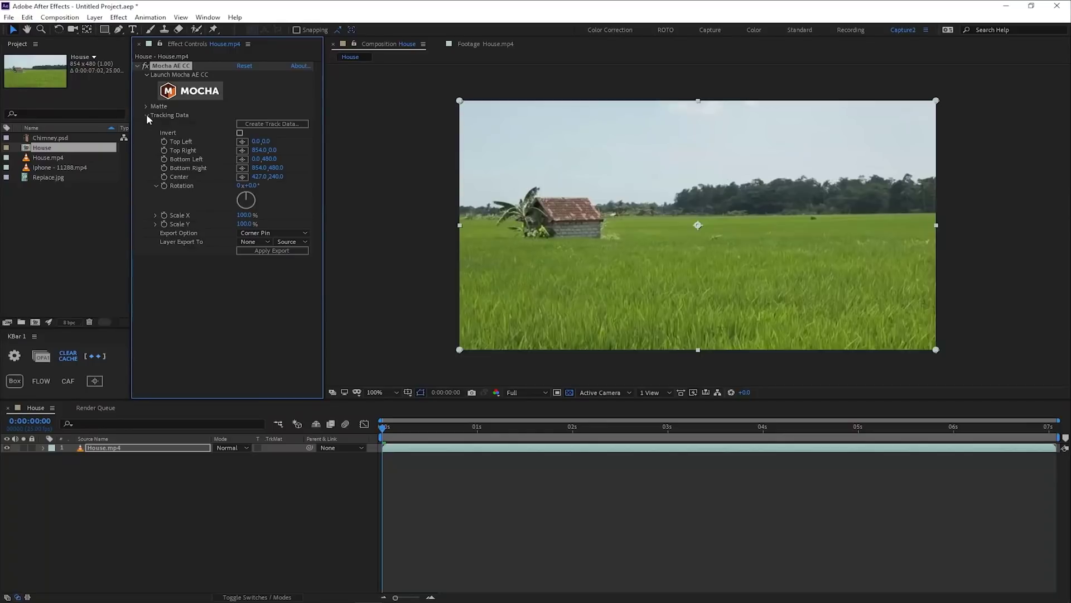
left_click(269, 125)
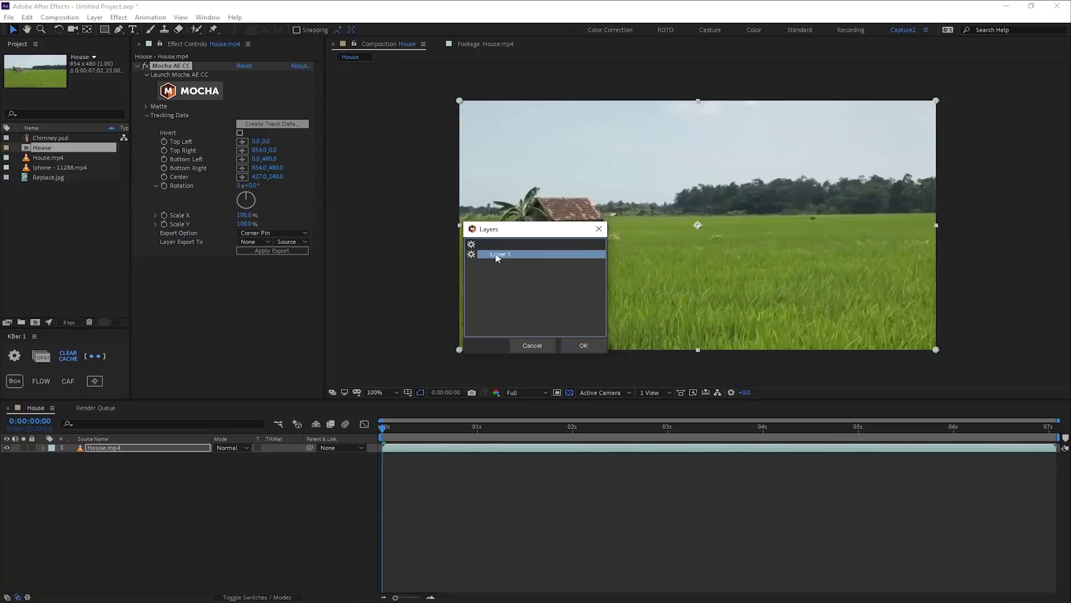
left_click(582, 346)
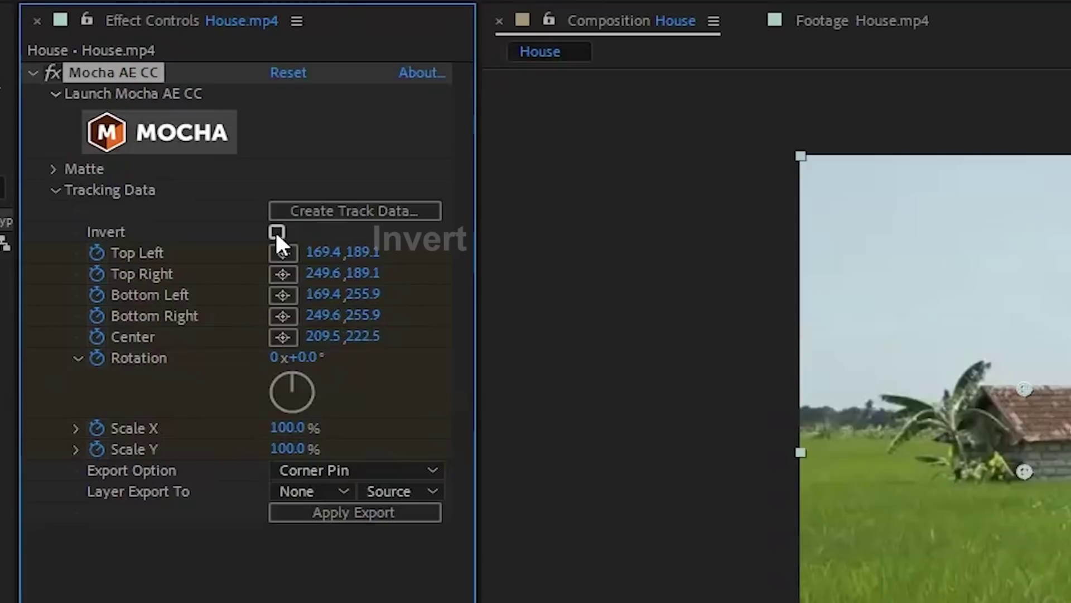
left_click(240, 133)
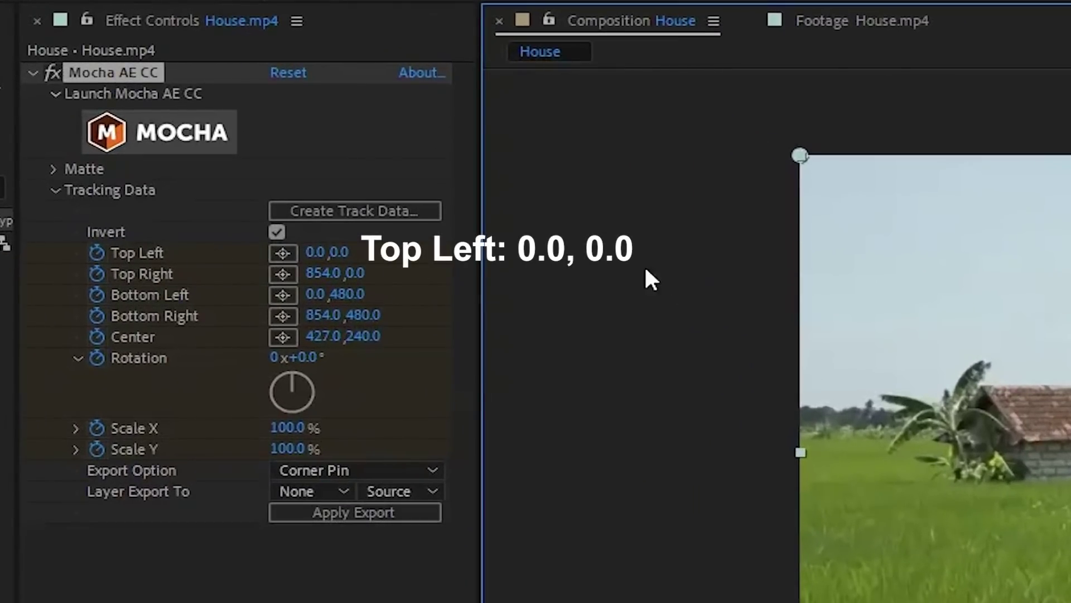
Step: Reopen Mocha at frame 67 and nudge the hut's planar surface top-left corner left
left_click(139, 136)
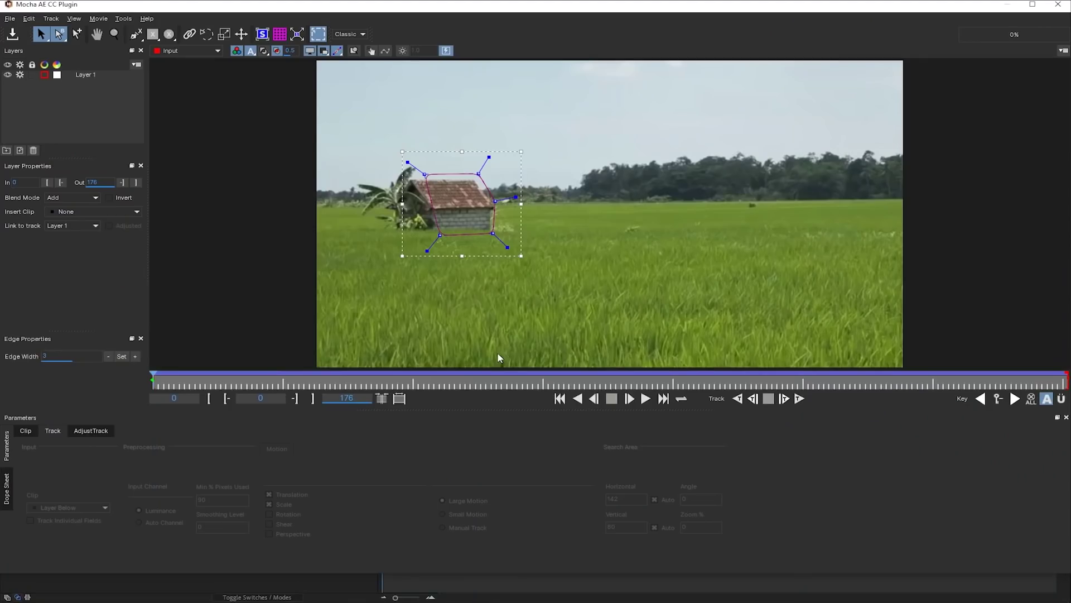
left_click_drag(265, 380, 471, 390)
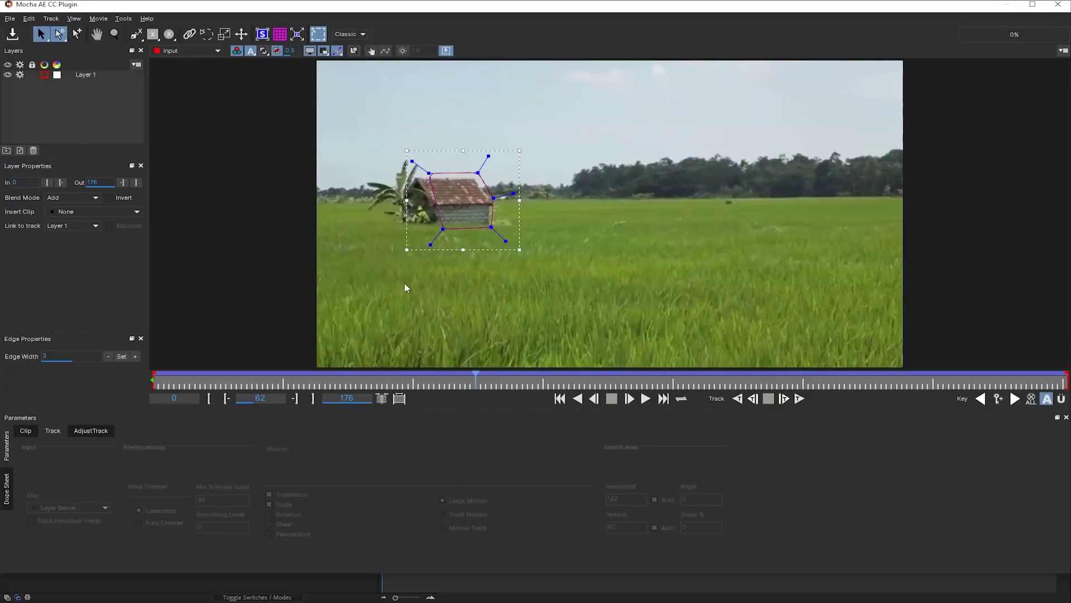
left_click_drag(477, 381, 501, 379)
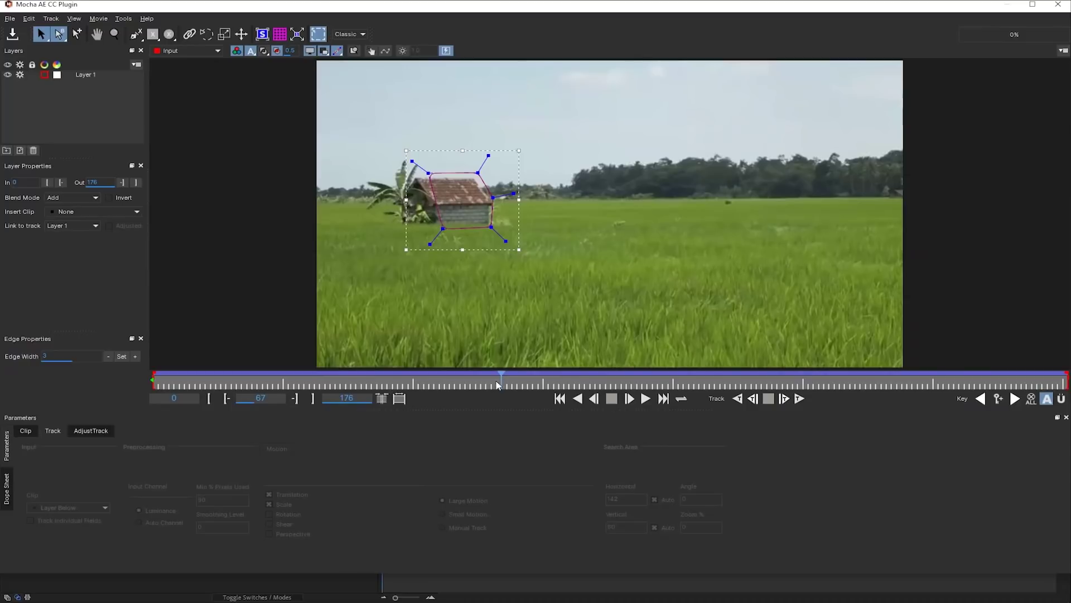
left_click(262, 35)
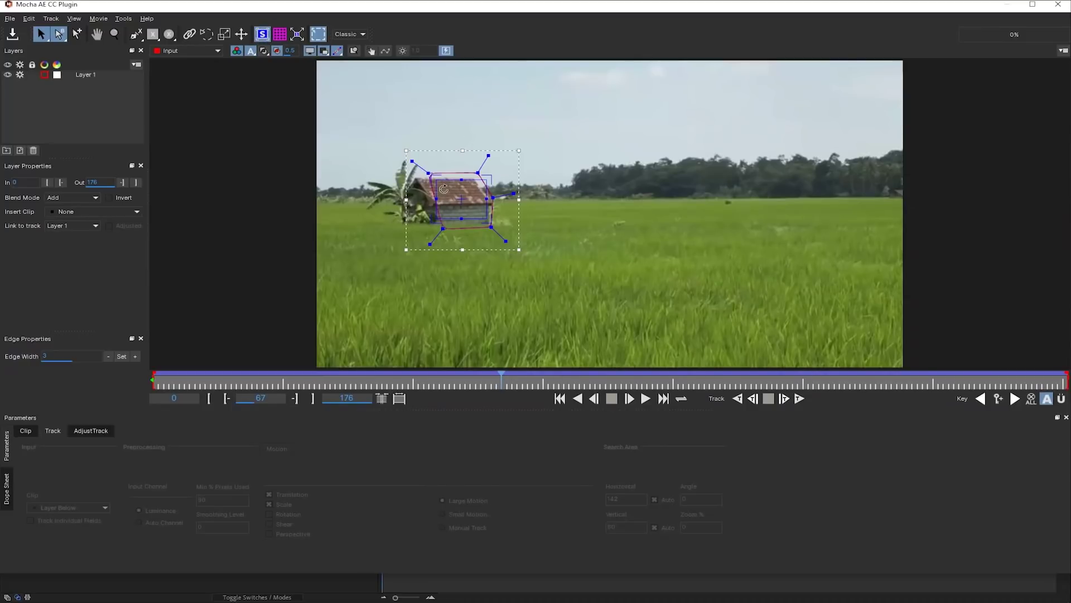
left_click_drag(434, 180, 433, 180)
Step: Save and quit Mocha, then recreate Layer 1 track data and invert it
key("ctrl+s")
key("ctrl+q")
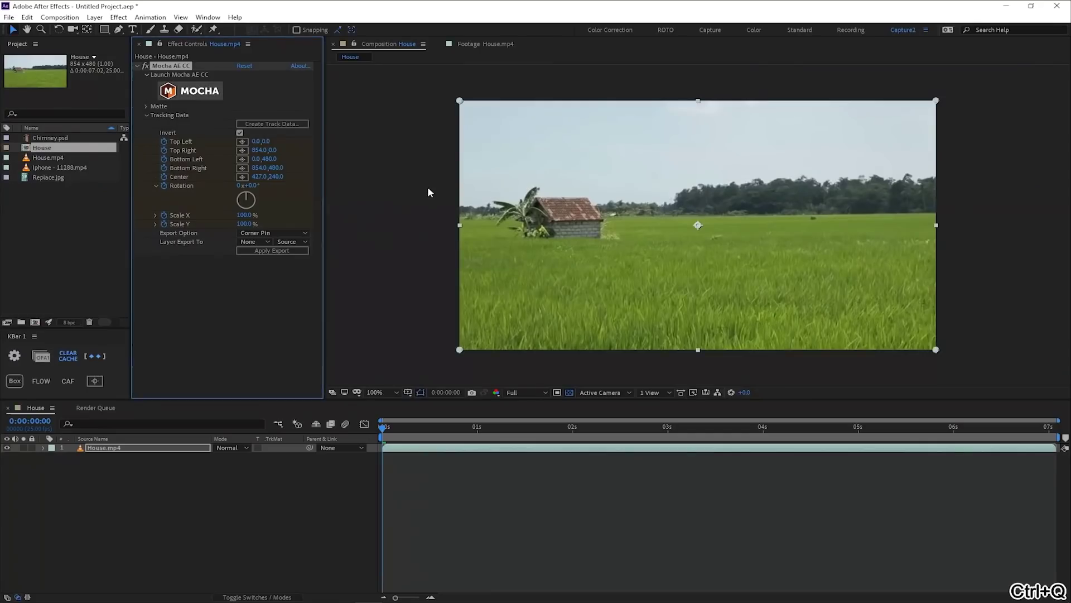
left_click(279, 124)
left_click(506, 254)
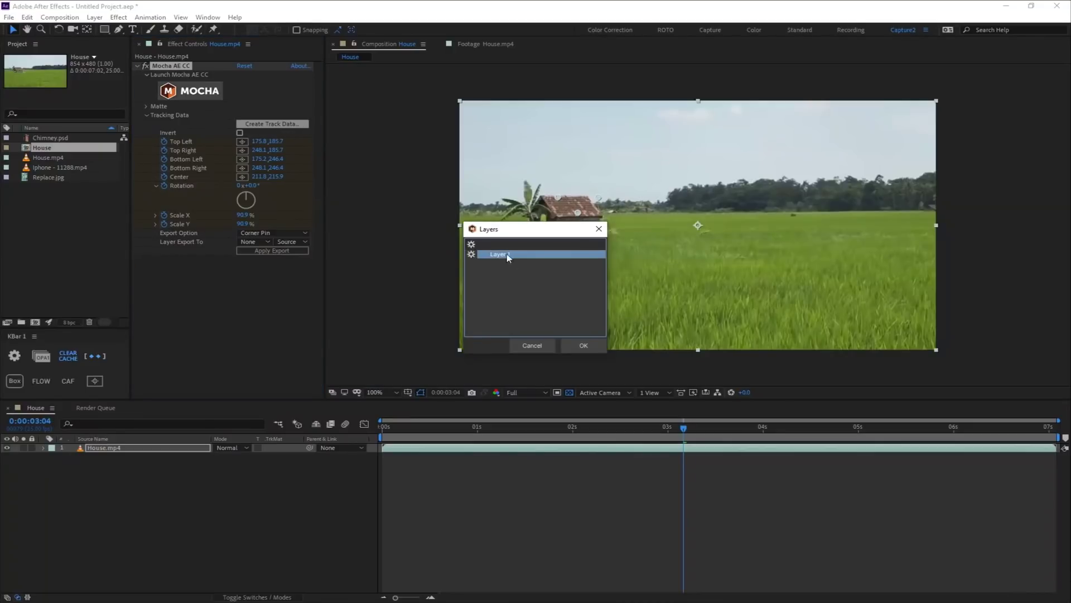
left_click(584, 346)
left_click(240, 133)
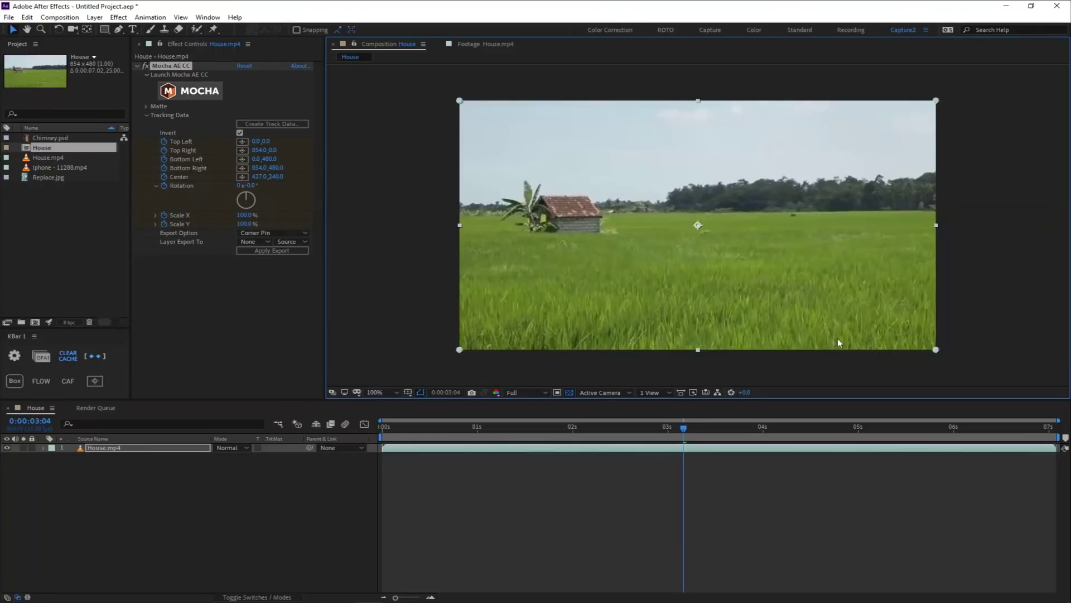
Step: Scrub the composition from frame 0, then show the tracked surface over the house in Mocha
left_click(289, 434)
key("Home")
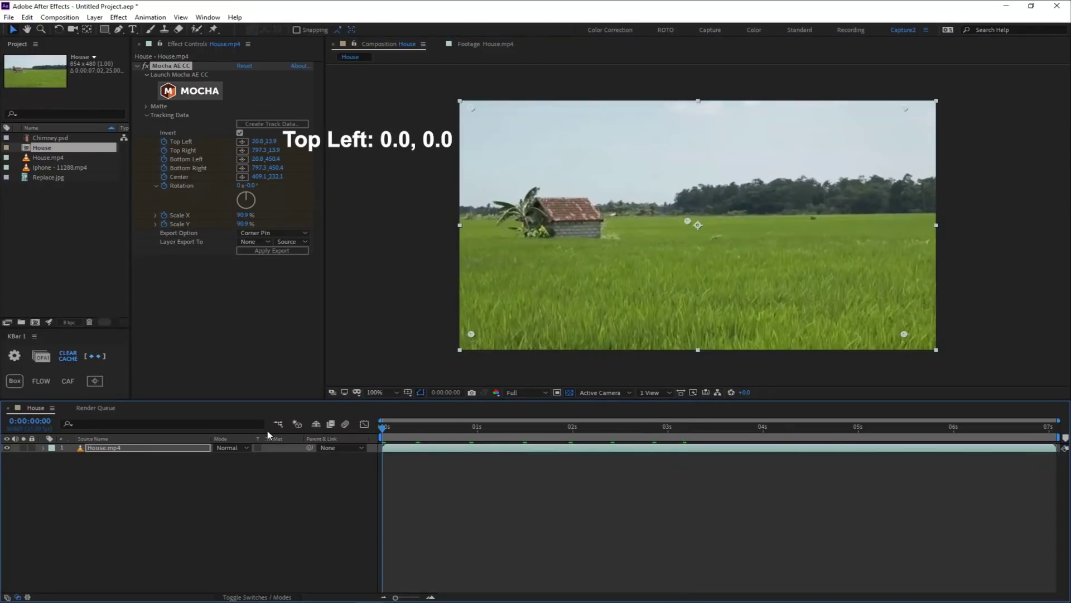
left_click_drag(552, 424, 370, 437)
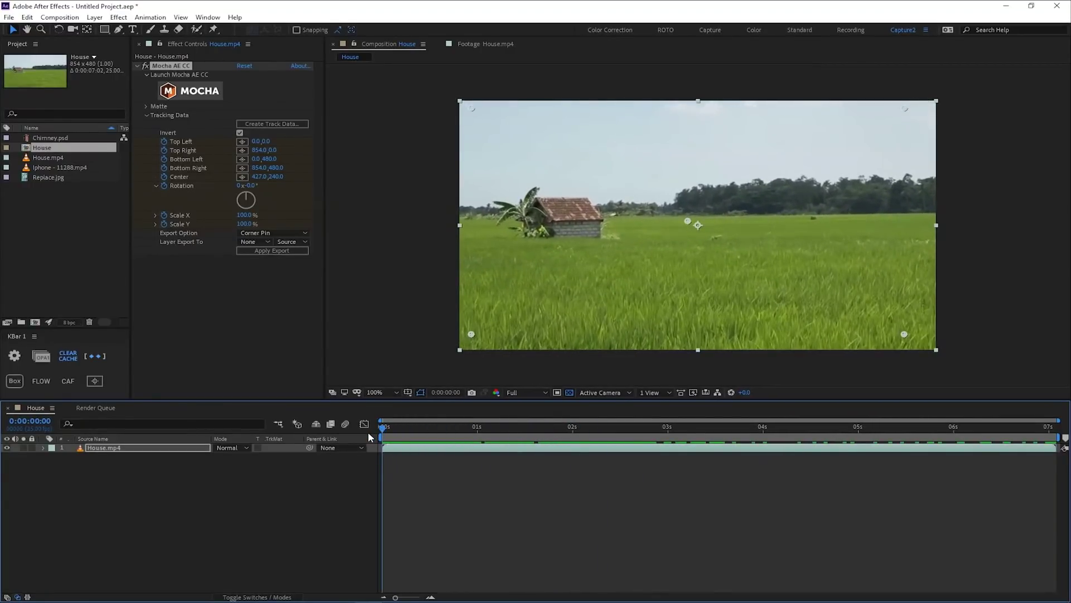
left_click(196, 95)
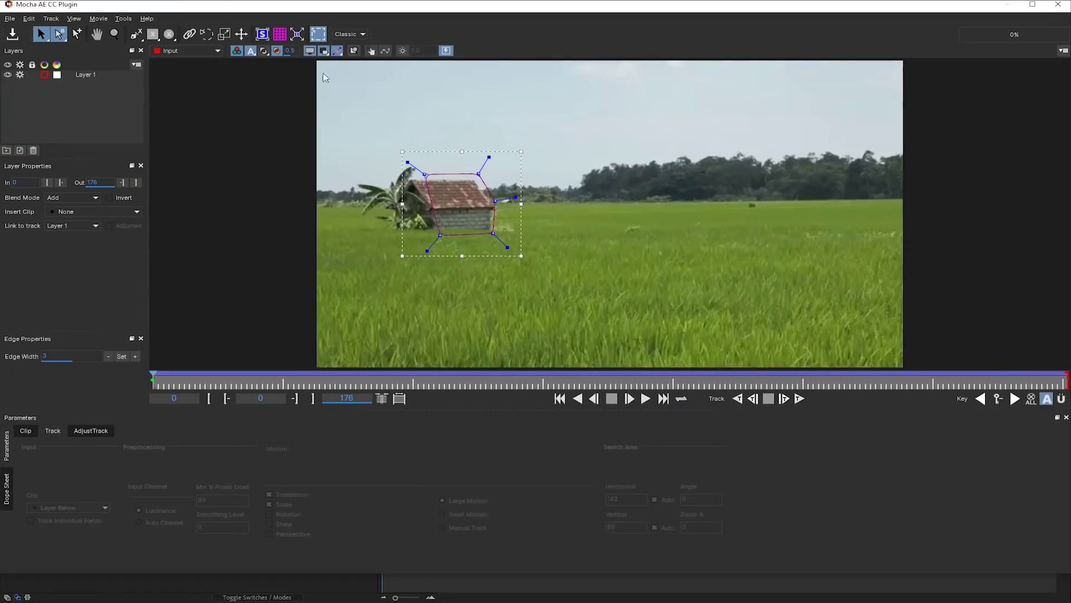
left_click(262, 34)
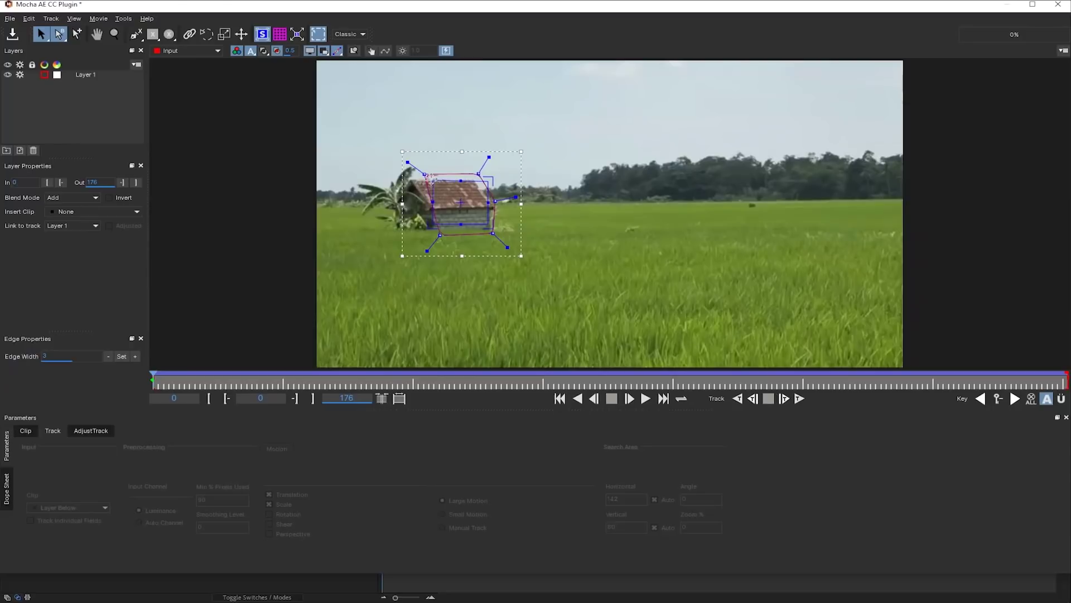
Step: Close Mocha and create track data from Layer 1, giving corners 0,0 to 854,480
key("ctrl+q")
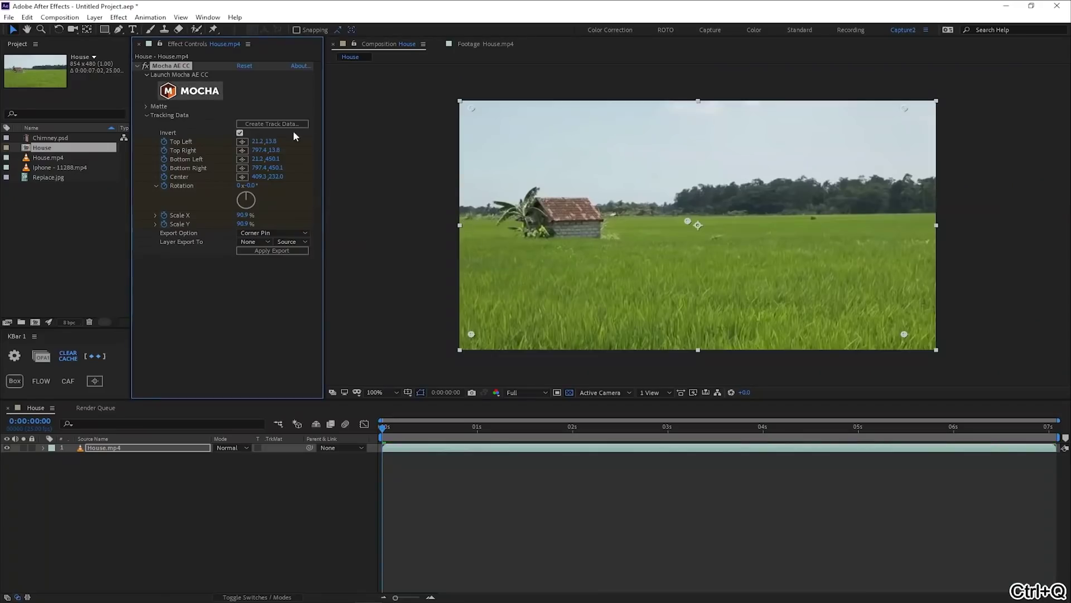
left_click(288, 124)
left_click(499, 256)
left_click(584, 342)
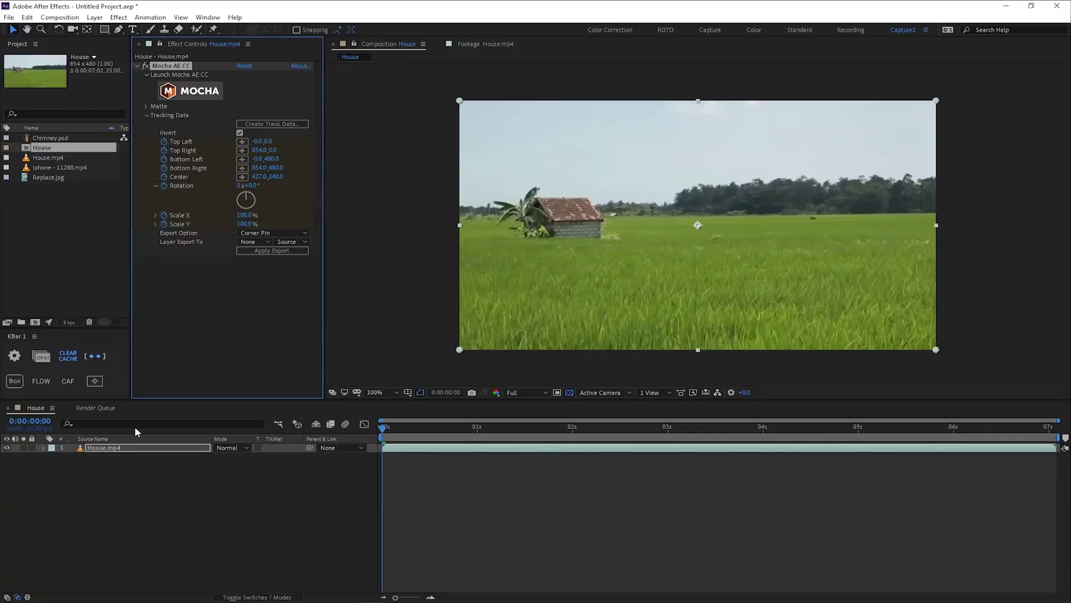
Step: Apply CC Power Pin to the House.mp4 layer via the effect search 'cc po'
left_click(134, 448)
key("ctrl+space")
type("cc po")
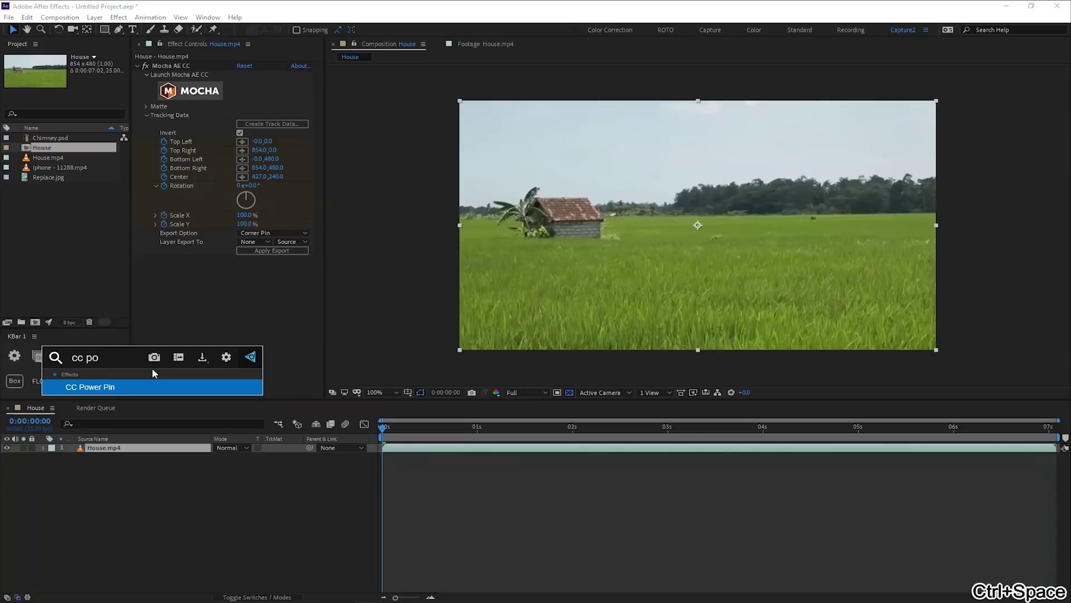
key("Return")
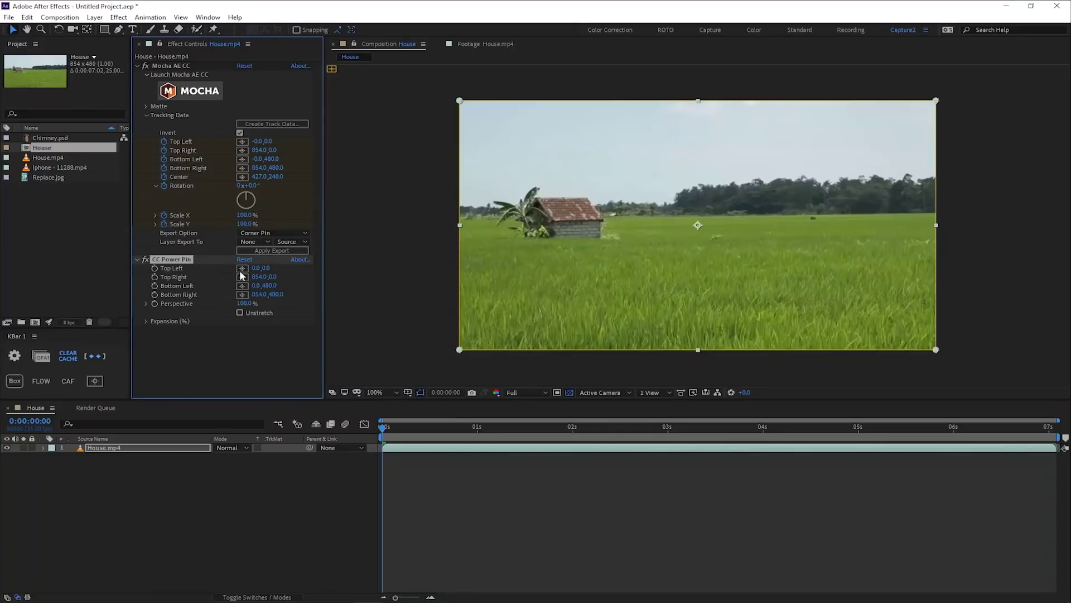
Step: Expression-link all four CC Power Pin corners to the matching Mocha tracking corners
left_click(157, 268, "alt")
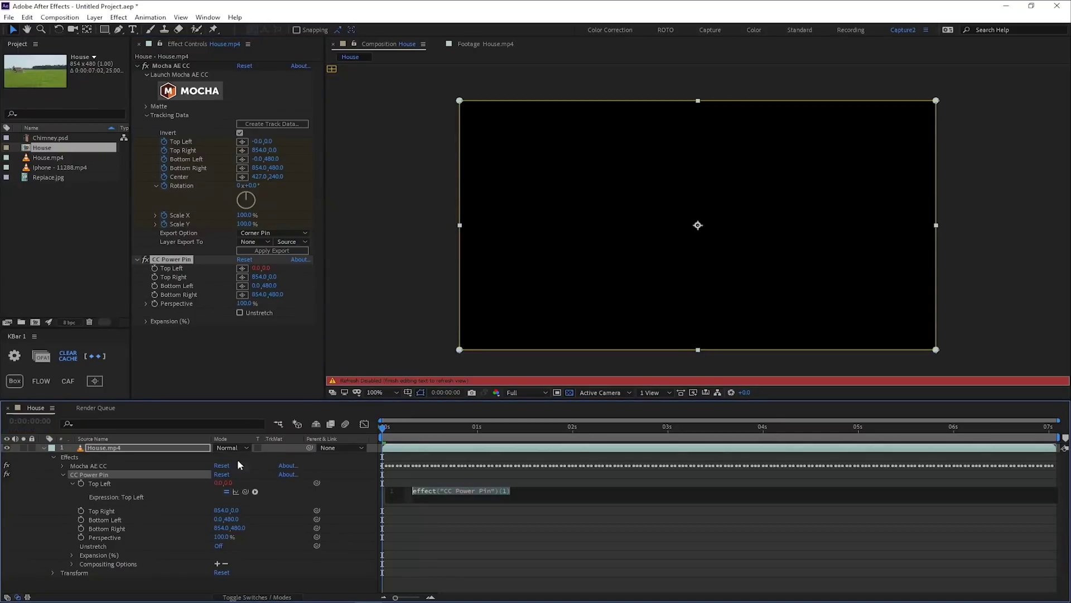
left_click_drag(246, 491, 187, 146)
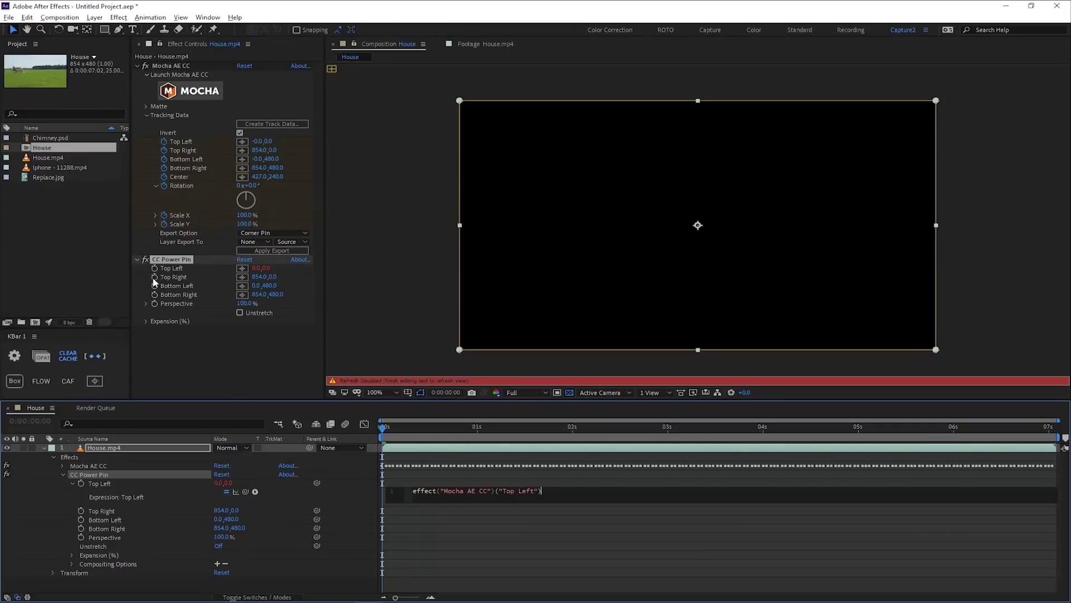
left_click(154, 282)
left_click(81, 510, "alt")
left_click_drag(245, 519, 185, 150)
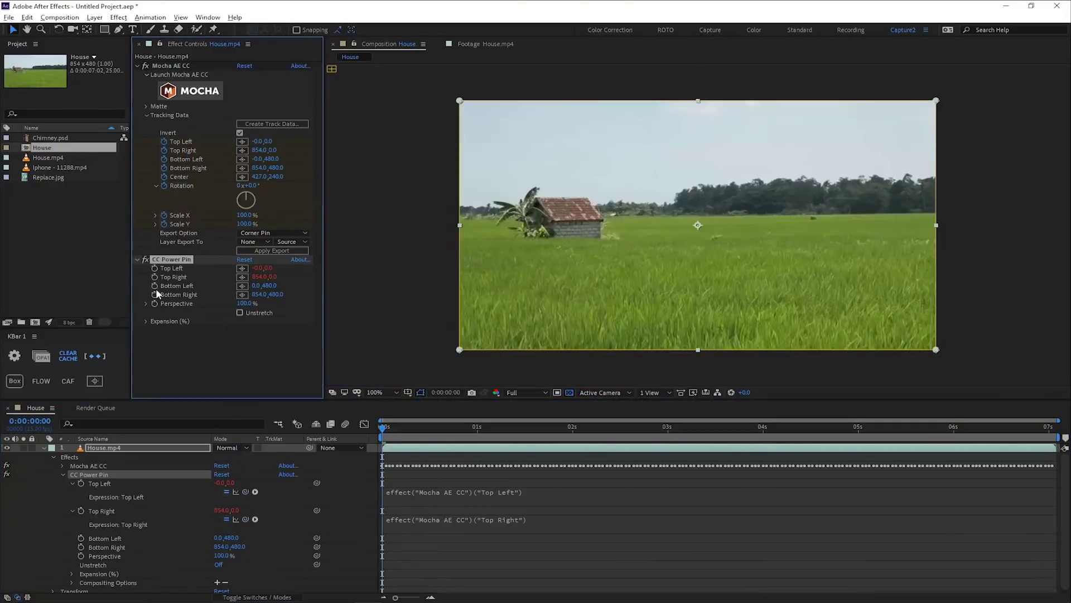
left_click(81, 538, "alt")
left_click_drag(245, 546, 186, 159)
left_click(81, 565, "alt")
left_click_drag(245, 573, 188, 168)
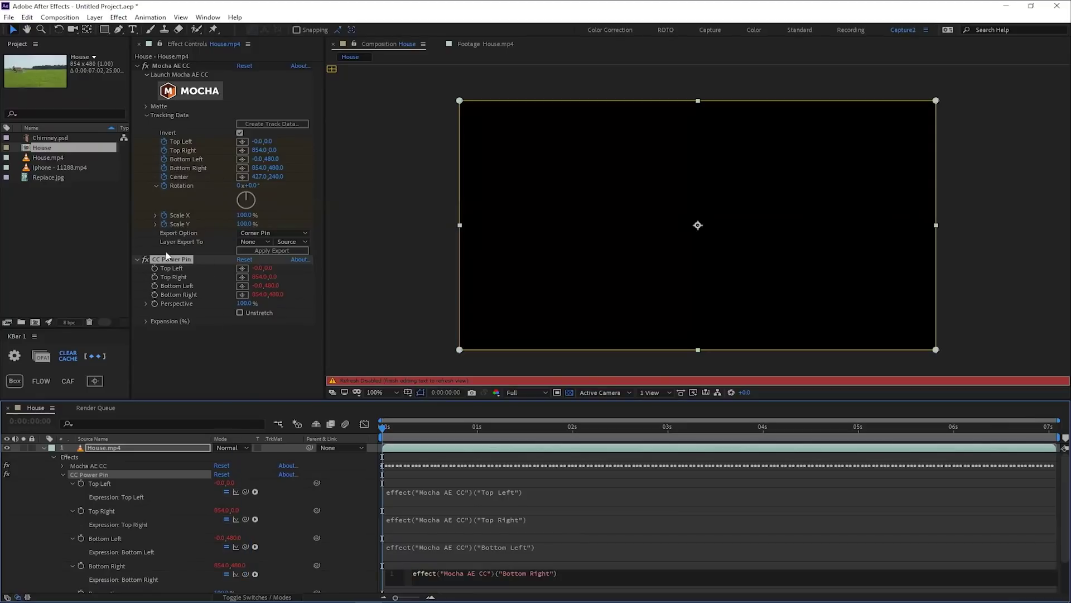
left_click(137, 259)
Step: Preview the pinned shot, then add Chimney.psd to the House composition
left_click_drag(400, 433, 895, 426)
left_click(44, 448)
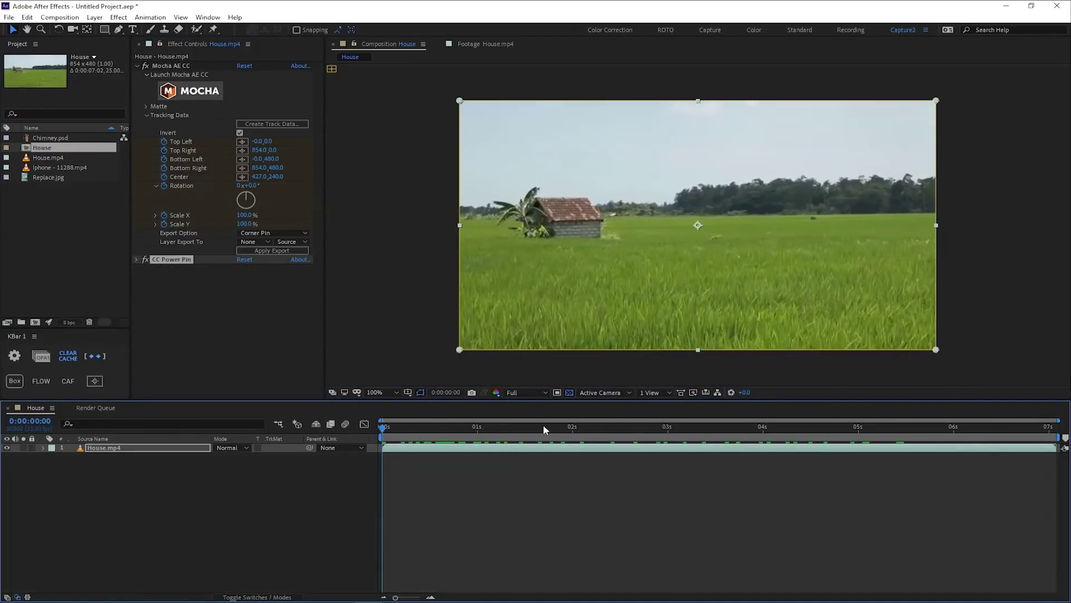
left_click(516, 427)
key("space")
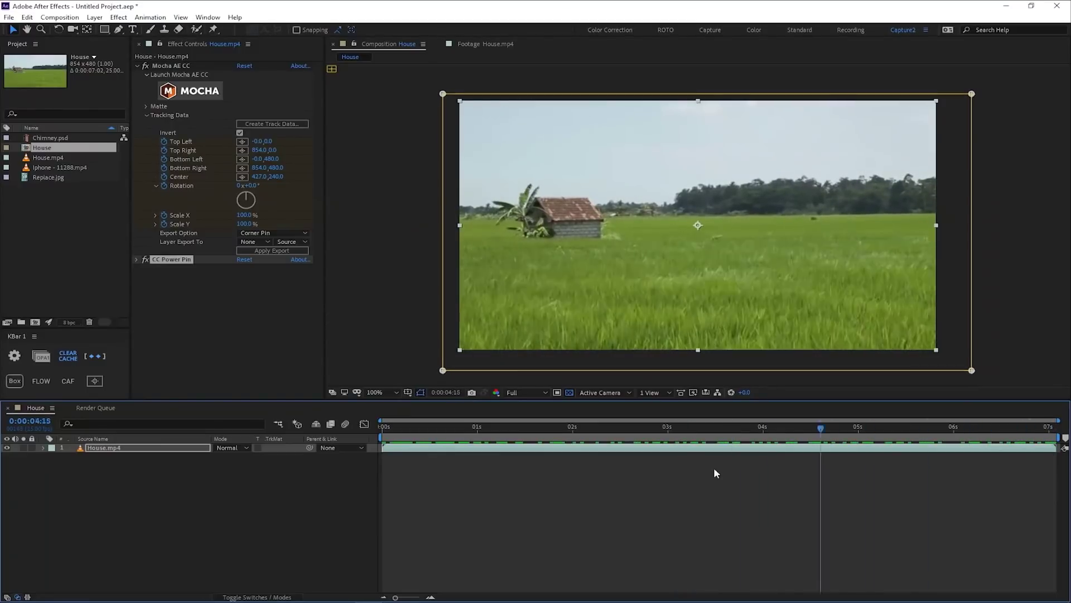
key("space")
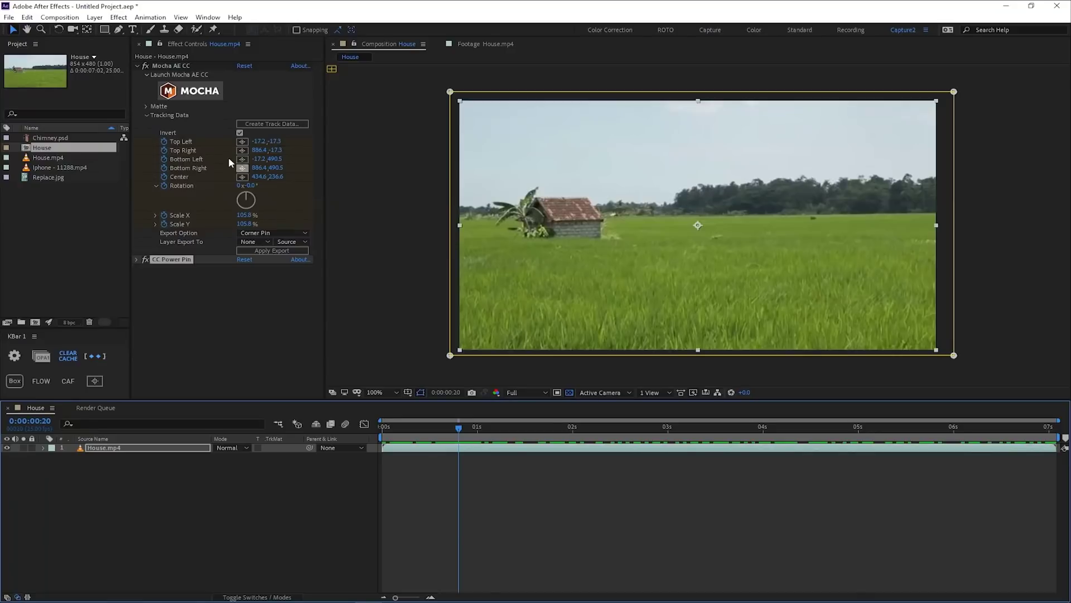
left_click_drag(61, 139, 578, 181)
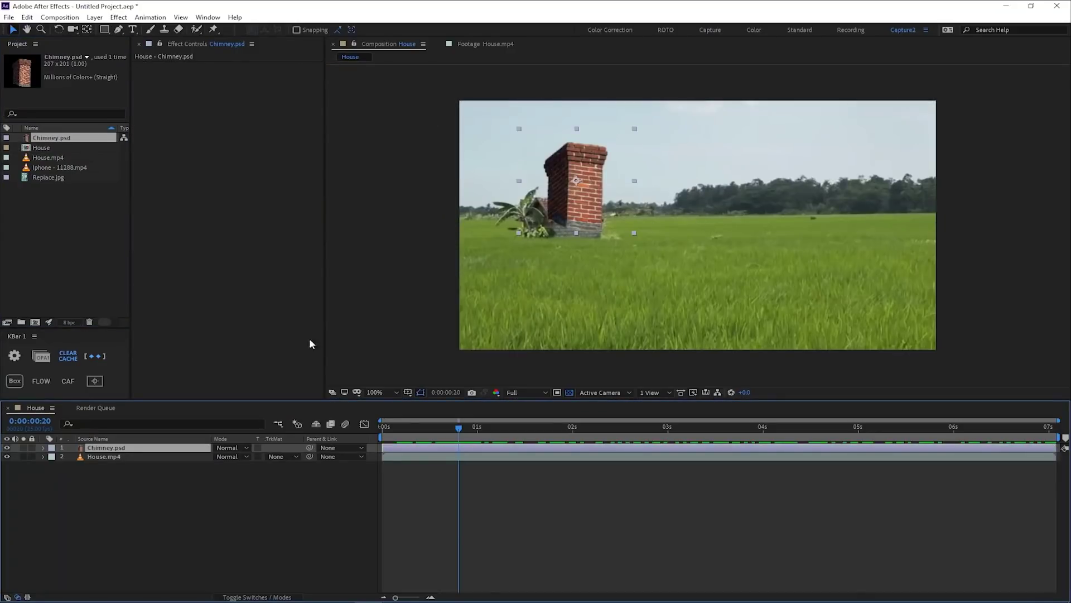
Step: Scale Chimney.psd to 28% and seat it on the house roof, checking it soloed
key("s")
left_click_drag(225, 461, 198, 464)
left_click_drag(576, 180, 574, 191)
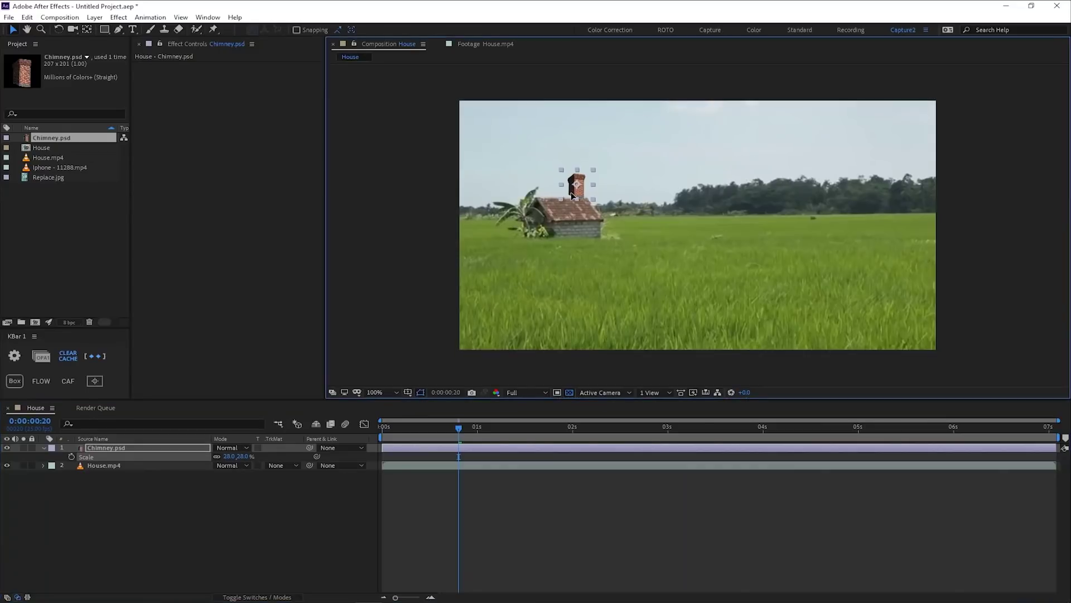
key("space")
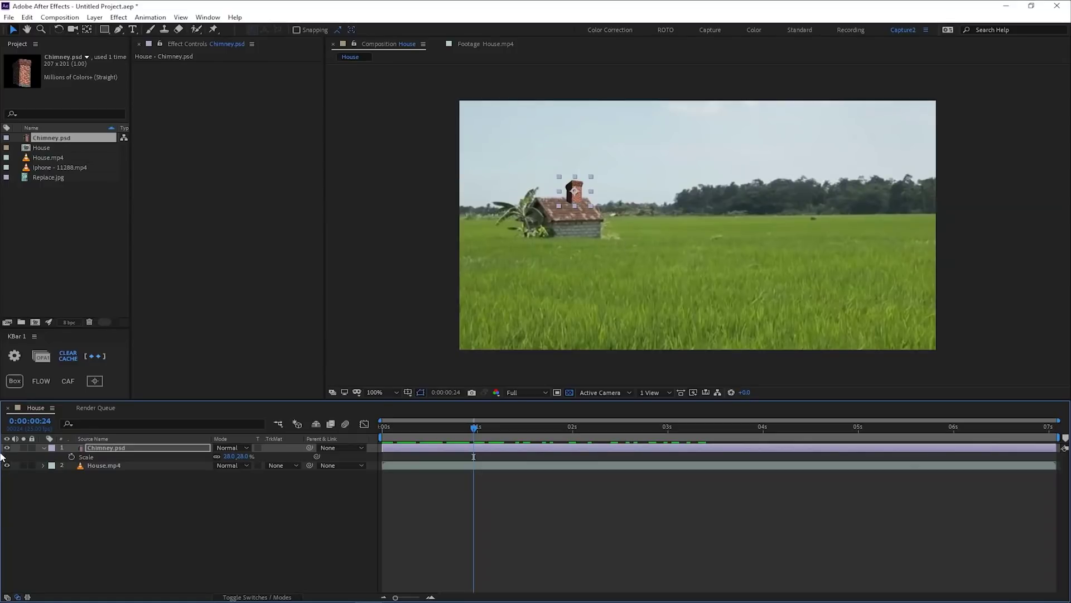
left_click(23, 448)
left_click(24, 448)
Step: Preview the chimney through the shot, then duplicate the House.mp4 layer
left_click_drag(474, 427, 561, 426)
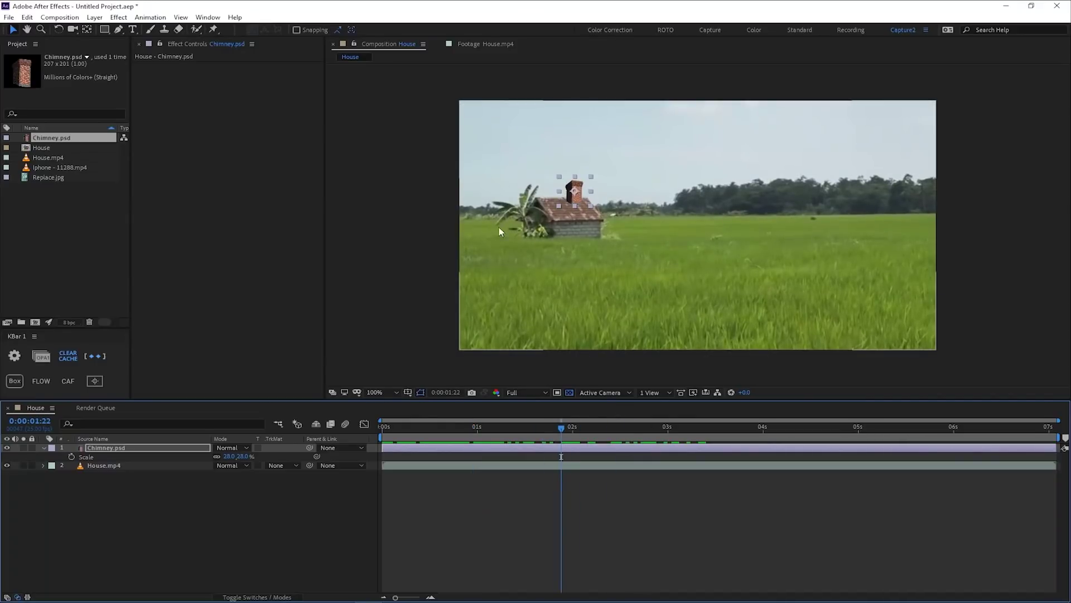
left_click(443, 427)
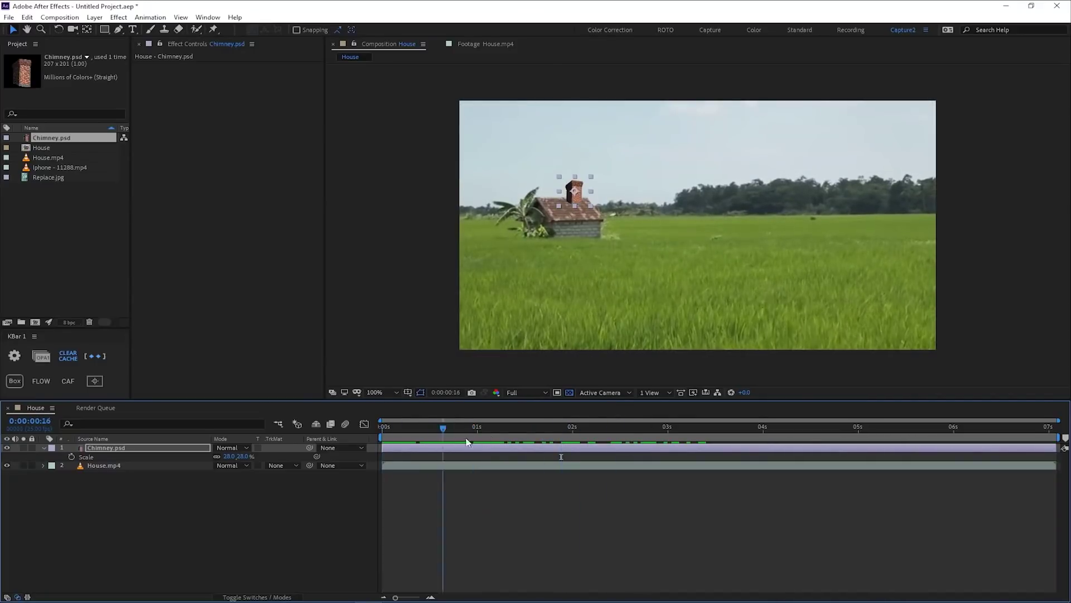
key("space")
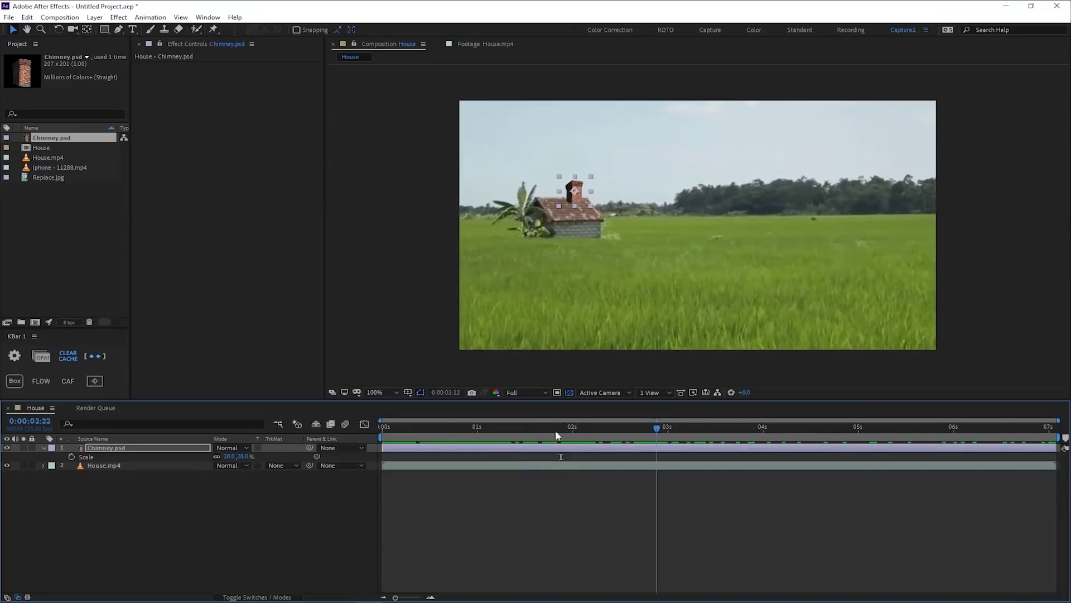
left_click(385, 427)
left_click(112, 465)
key("ctrl+d")
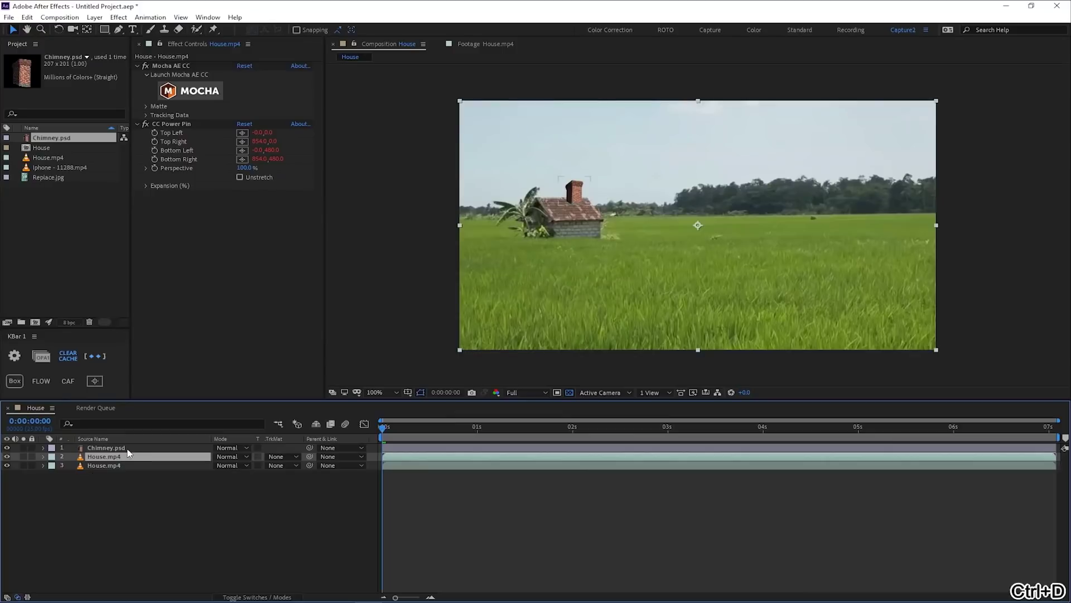
Step: Pre-compose Chimney.psd and House.mp4 into a new comp named Stabilized
left_click(127, 450, "ctrl")
key("ctrl+shift+c")
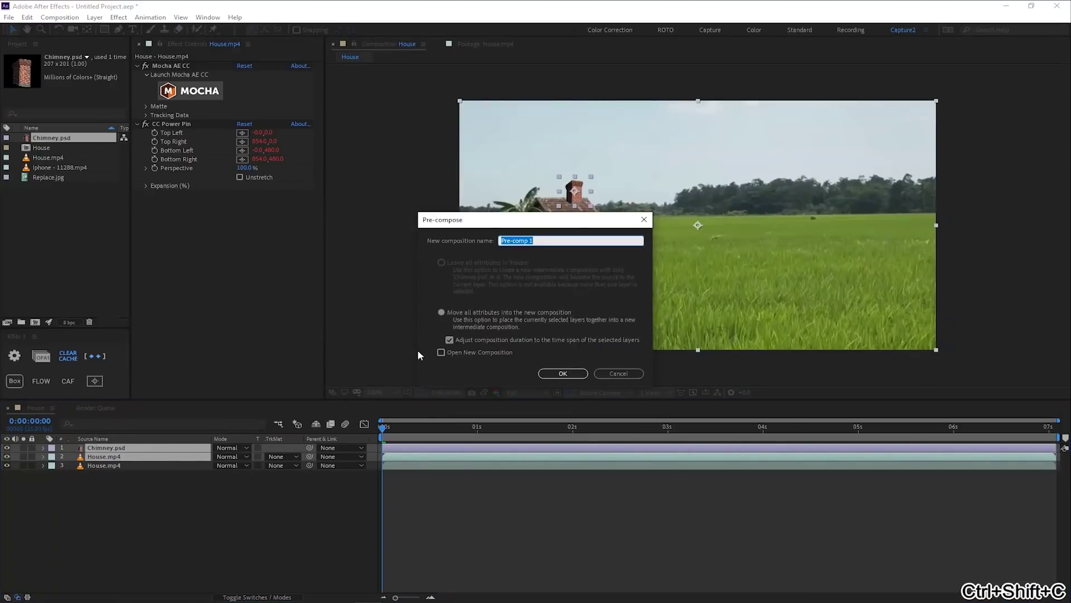
type("Stabilized")
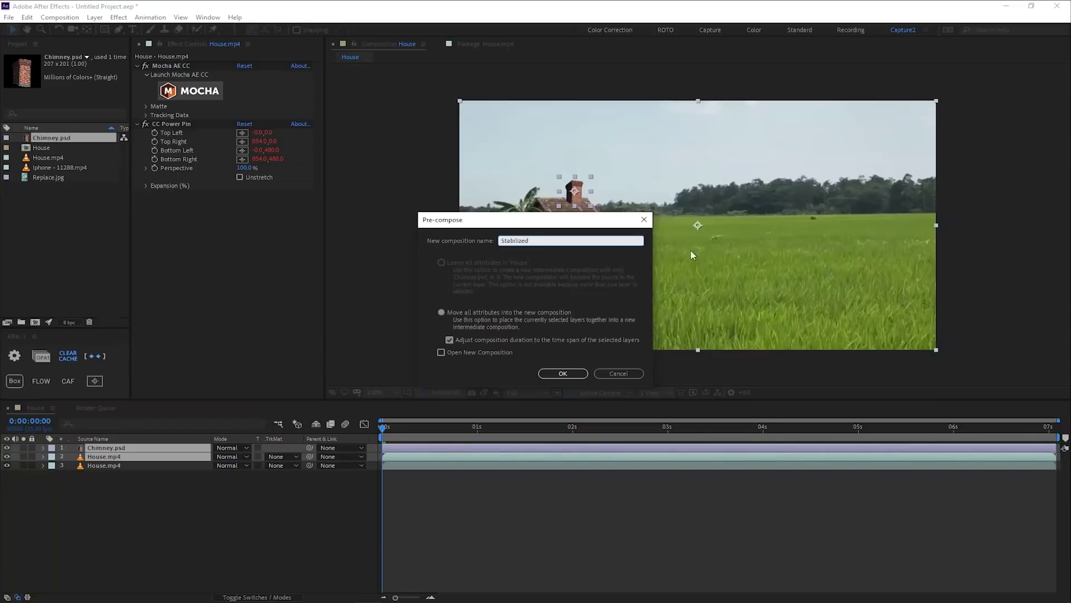
key("Return")
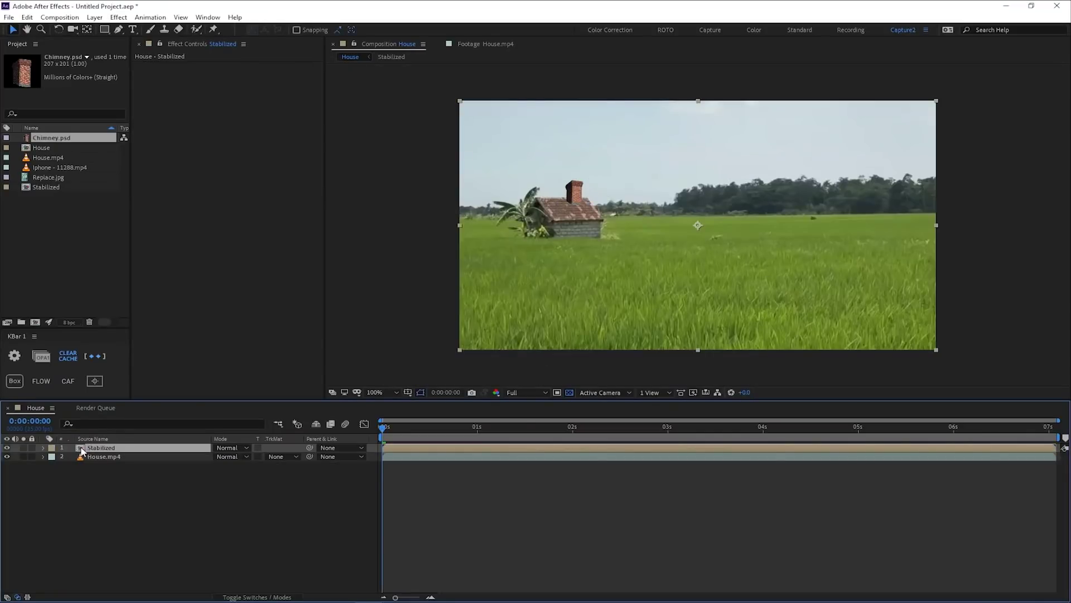
Step: Inside the Stabilized precomp, make the House.mp4 copy a guide layer
double_click(82, 450)
key("space")
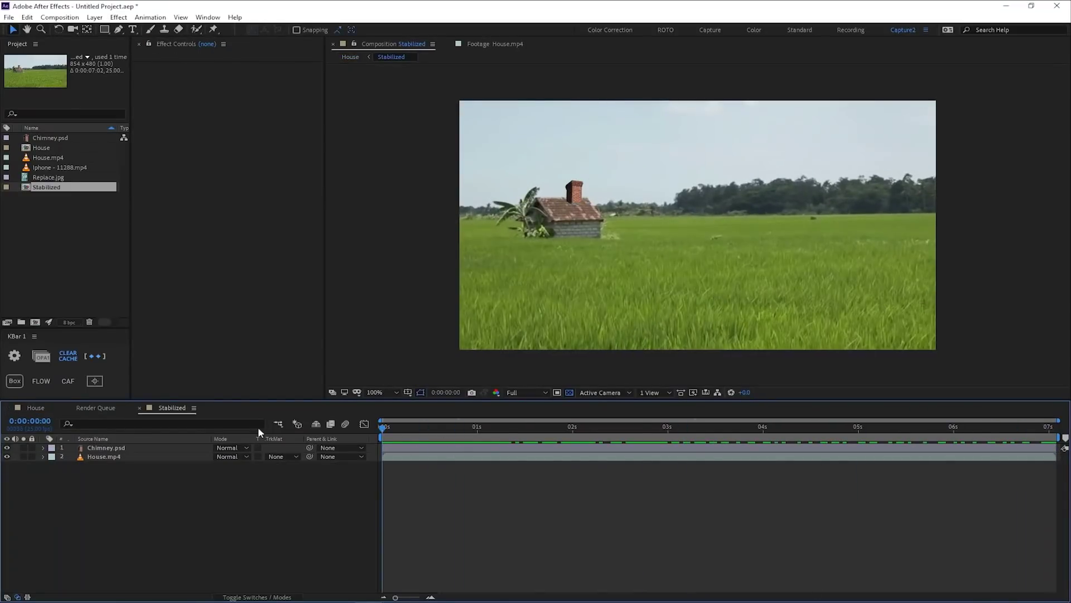
key("Tab")
left_click(316, 427)
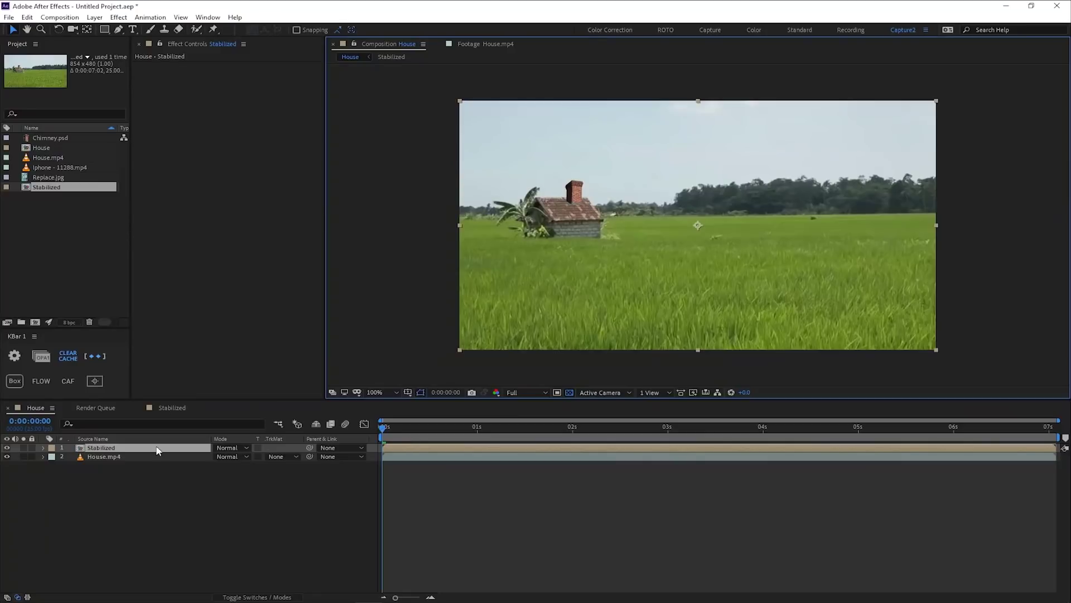
double_click(81, 451)
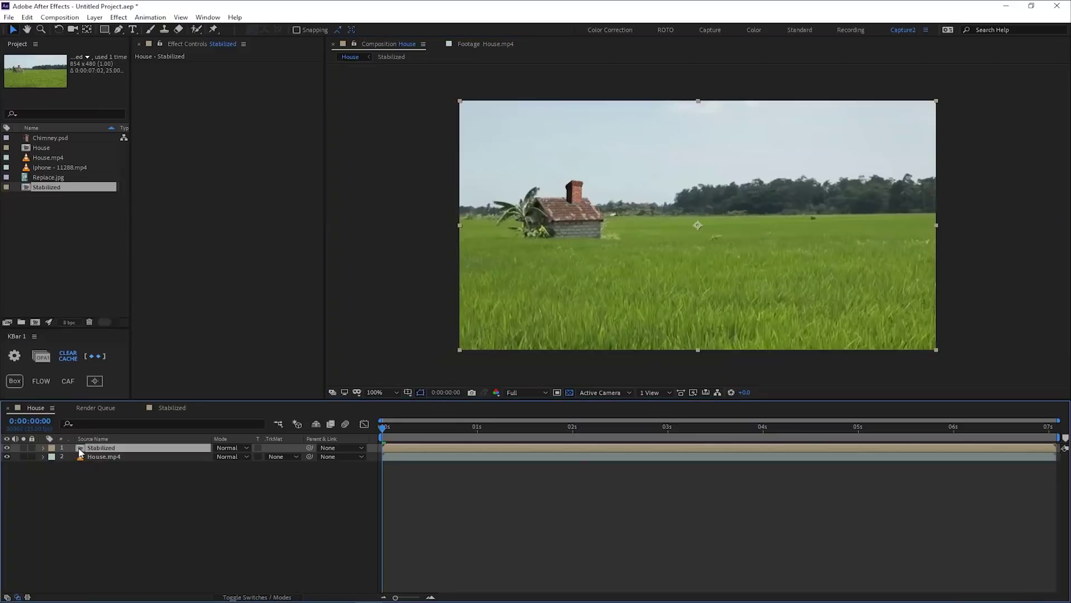
left_click(115, 456)
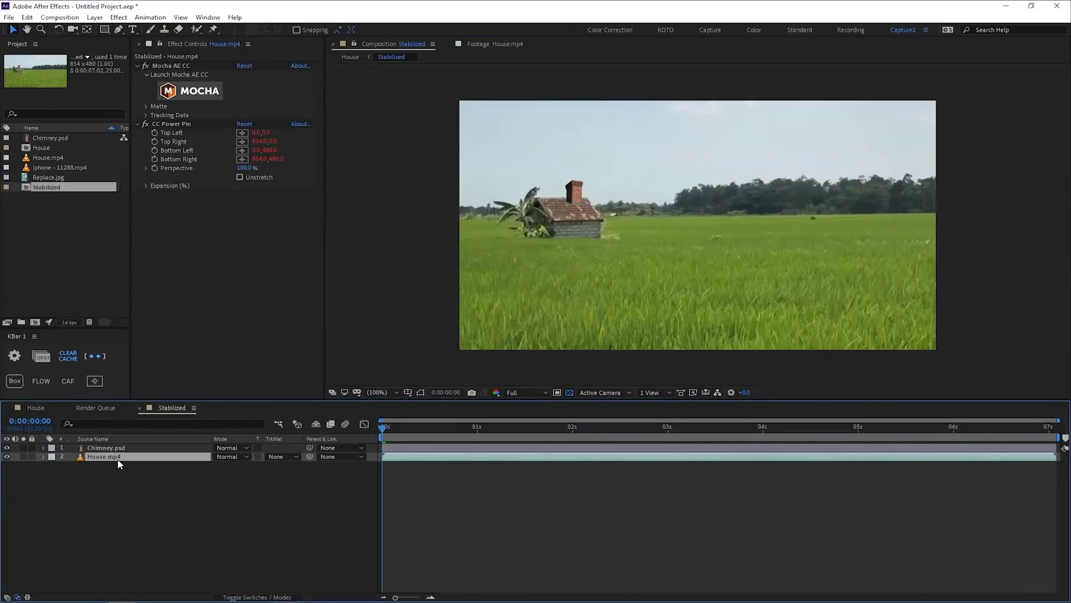
right_click(119, 462)
left_click(210, 265)
Step: Briefly solo the chimney layer to check it, then show all layers again
left_click(23, 448)
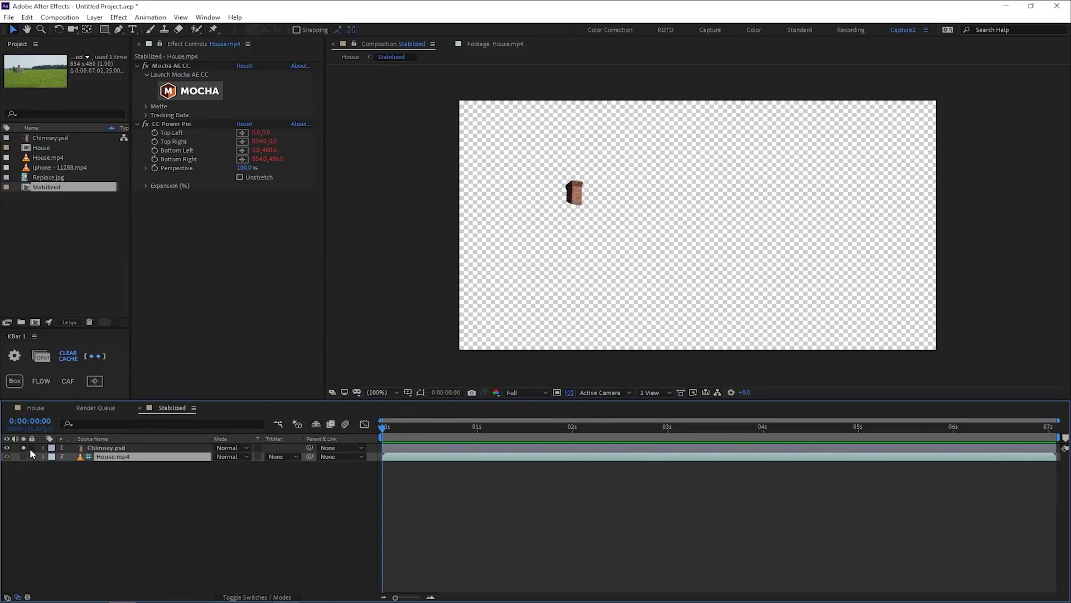
left_click(23, 447)
key("Tab")
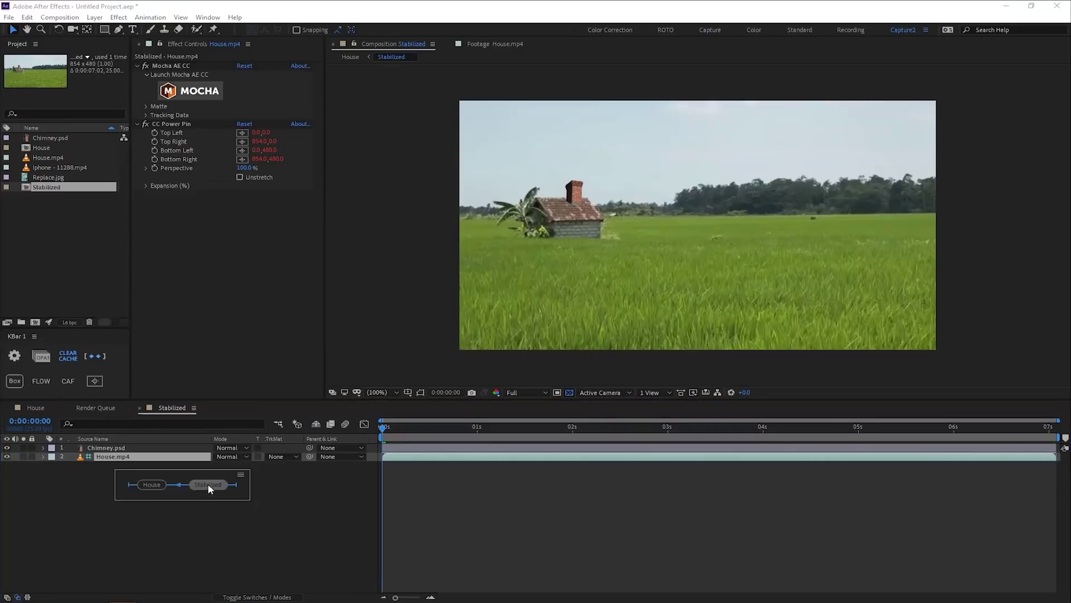
Step: Move Mocha AE CC and CC Power Pin from House.mp4 onto Stabilized, with Unstretch on
left_click(151, 484)
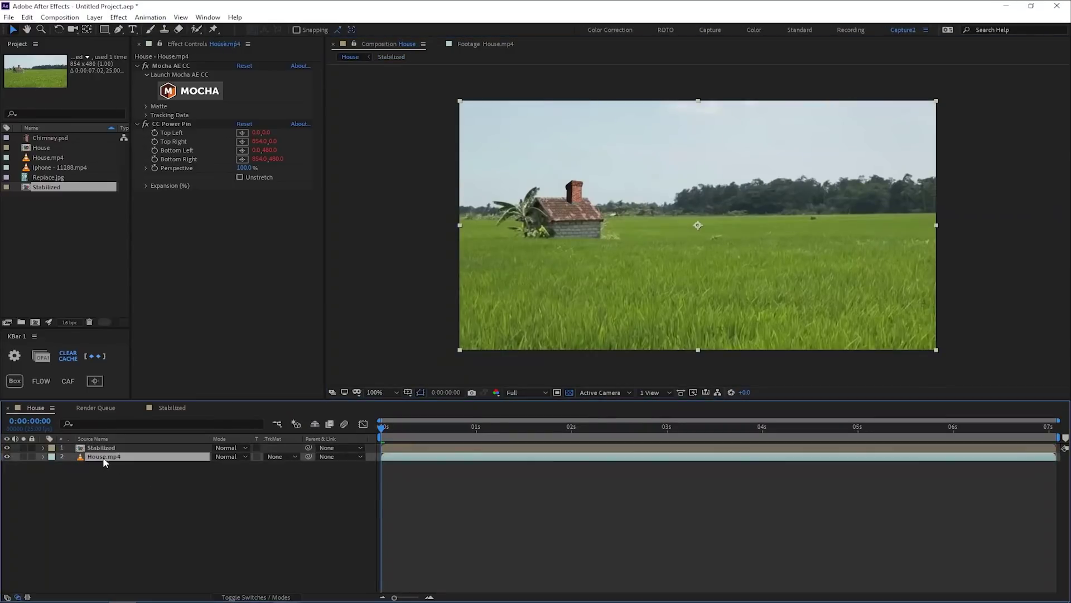
left_click(181, 66)
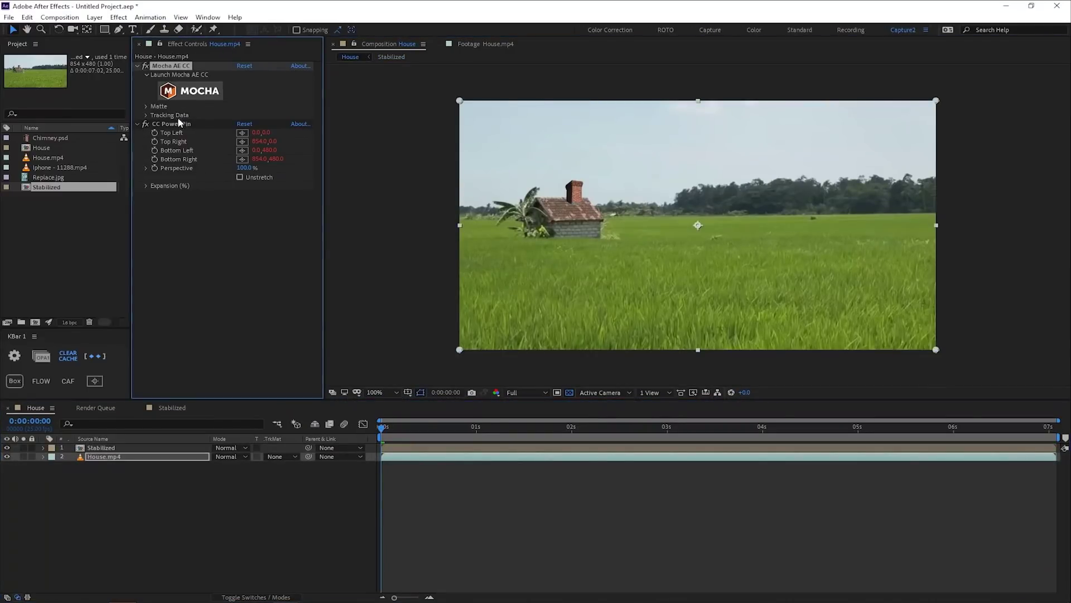
left_click(177, 122, "ctrl")
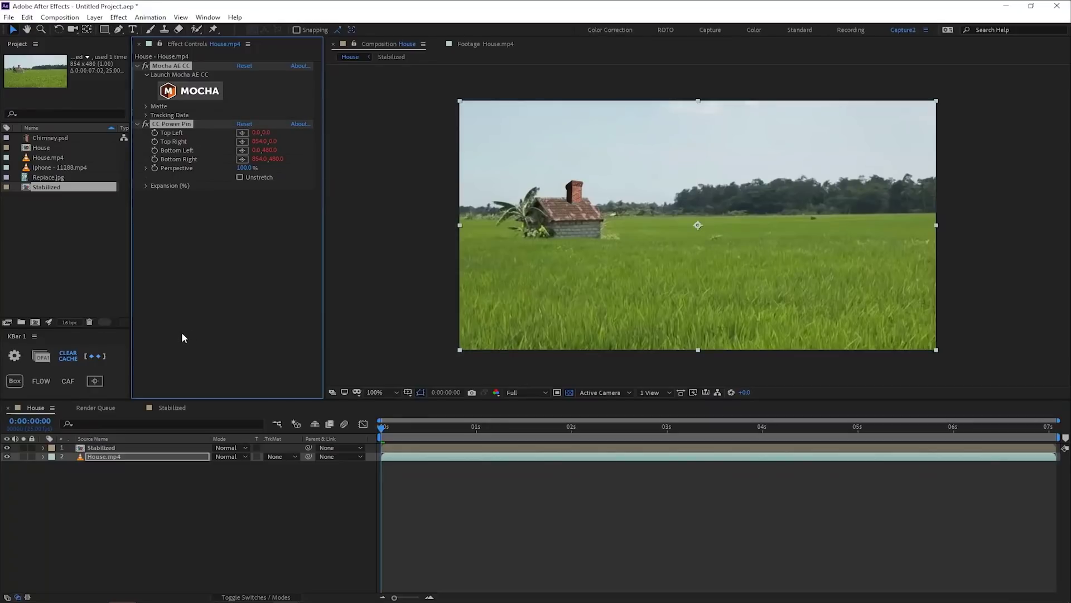
key("ctrl+x")
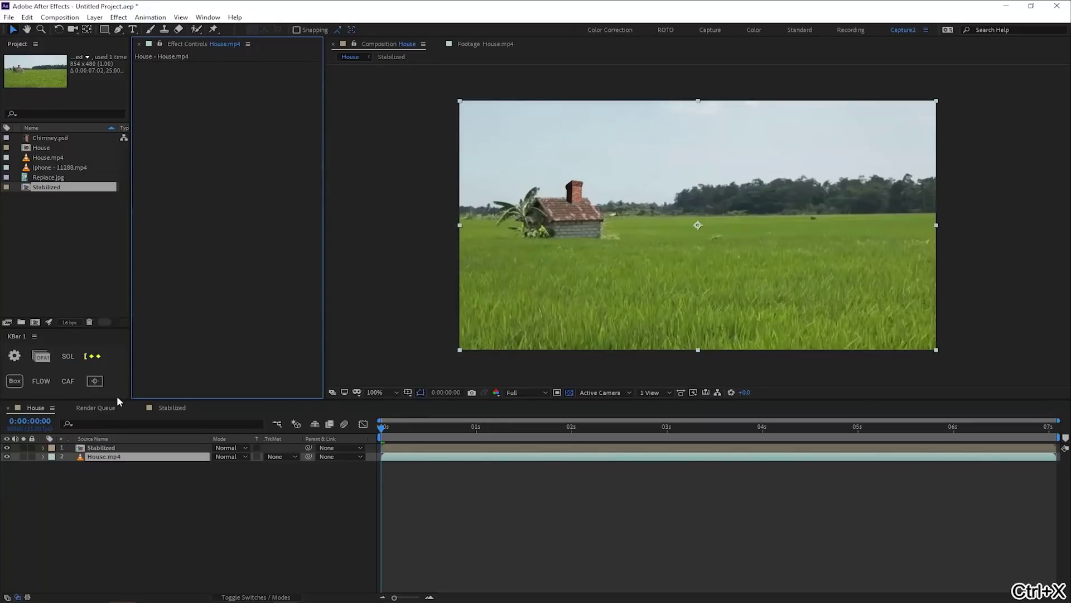
left_click(112, 448)
key("ctrl+v")
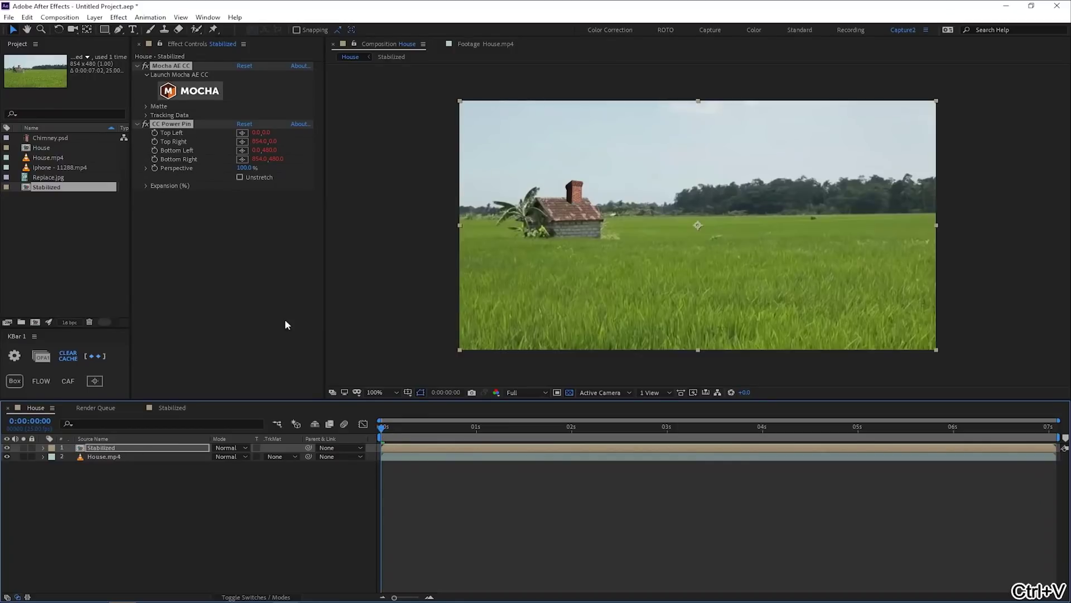
left_click(240, 177)
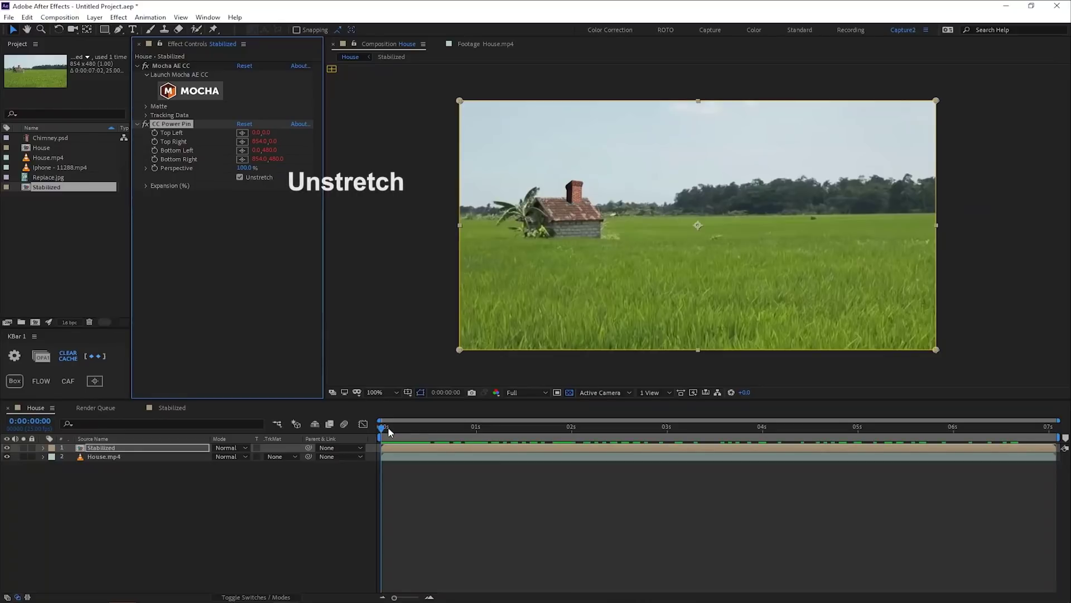
Step: Scrub through the shot to check the track, then open the Stabilized precomp
left_click_drag(391, 427, 518, 456)
left_click(518, 457)
left_click_drag(591, 427, 426, 428)
double_click(540, 175)
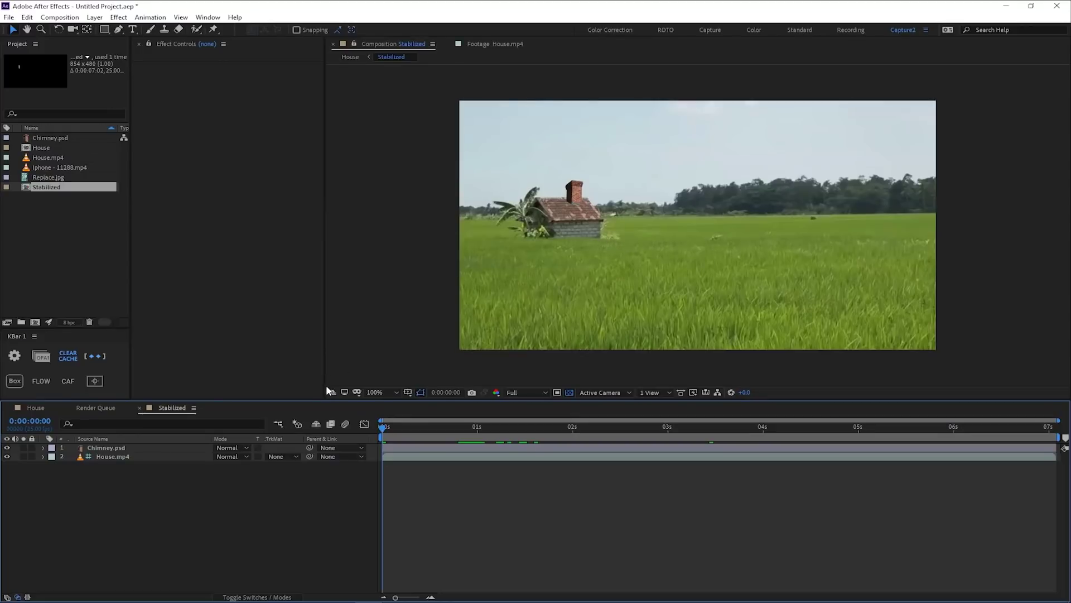
Step: Create a new green solid above the Chimney.psd layer
left_click(143, 450)
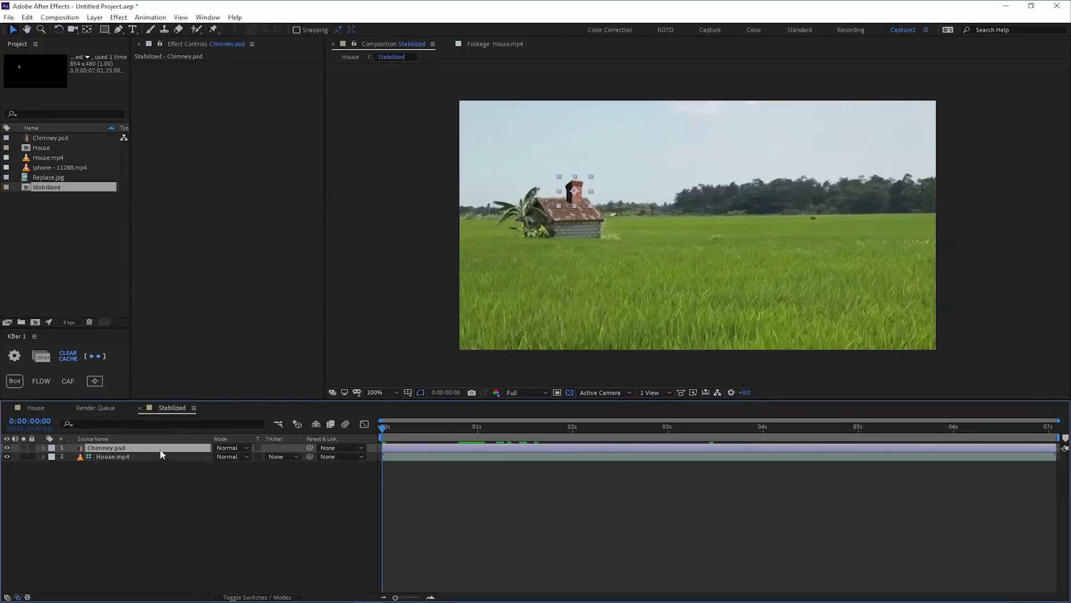
key("ctrl+y")
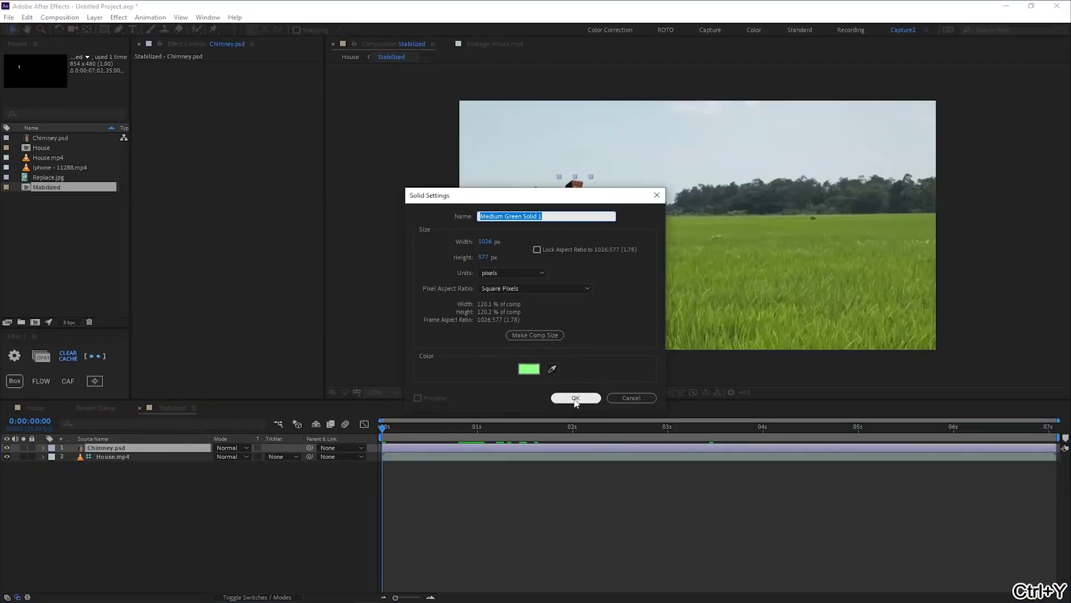
key("Return")
Step: Apply Particle Playground to the green solid and scrub forward to see particles spraying
key("ctrl+space")
key("BackSpace")
key("BackSpace")
key("BackSpace")
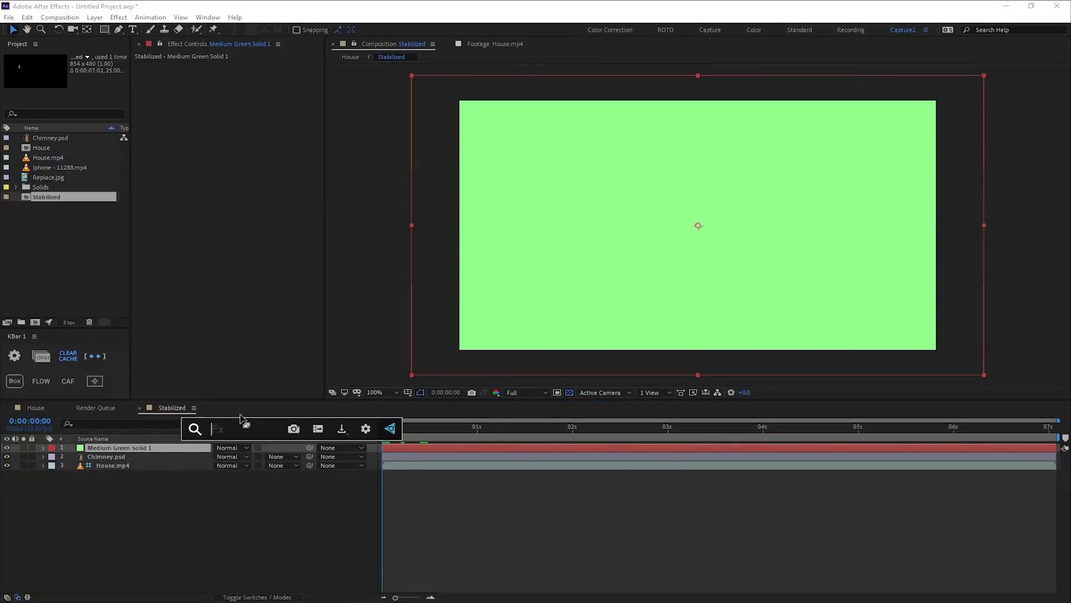
type("r")
key("BackSpace")
type("parti")
key("BackSpace")
key("BackSpace")
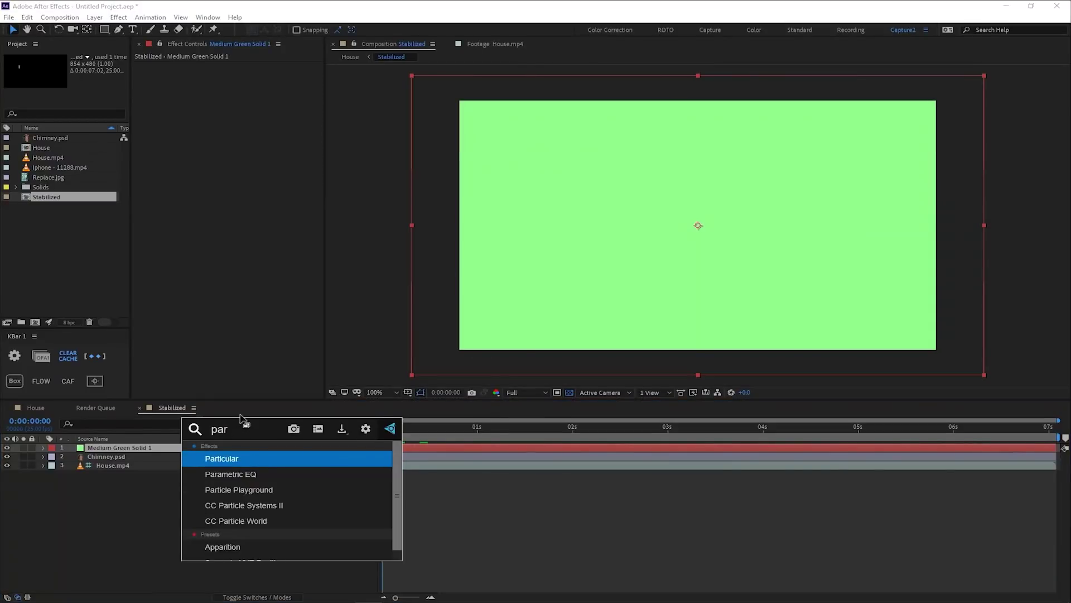
type("t")
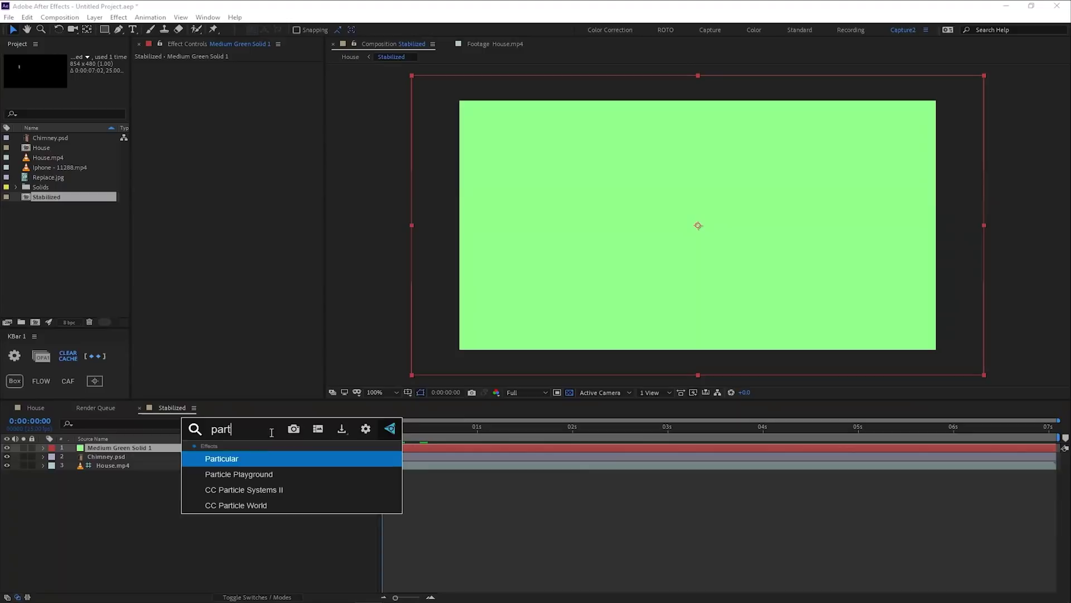
left_click(249, 474)
key("s")
left_click_drag(395, 430, 735, 442)
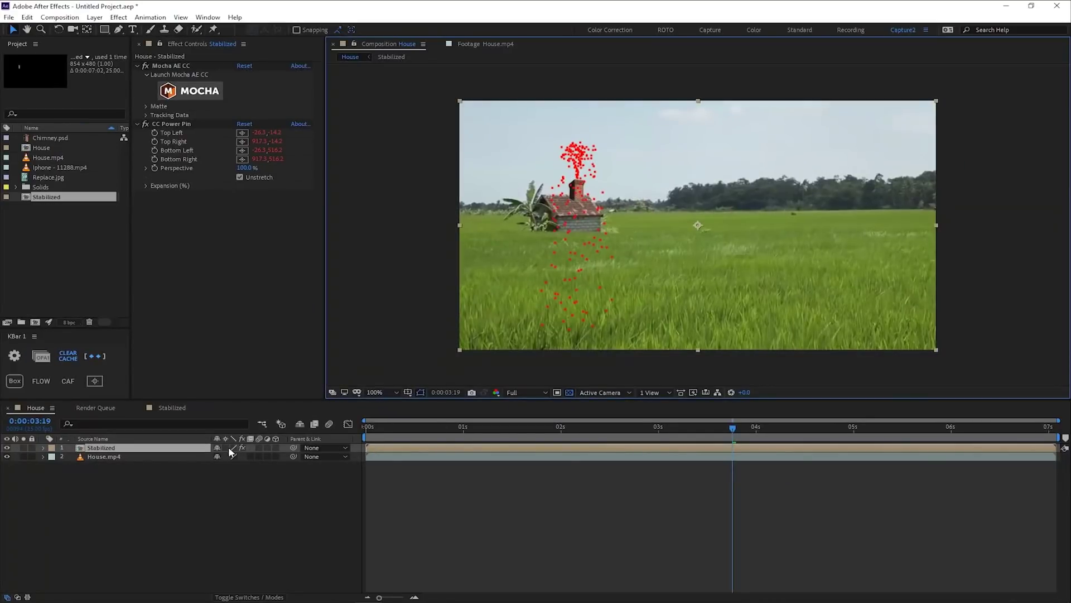
Step: Collapse transformations on Stabilized and enlarge the green solid to 857 × 482 px, aspect locked
left_click(226, 447)
left_click_drag(595, 439, 566, 439)
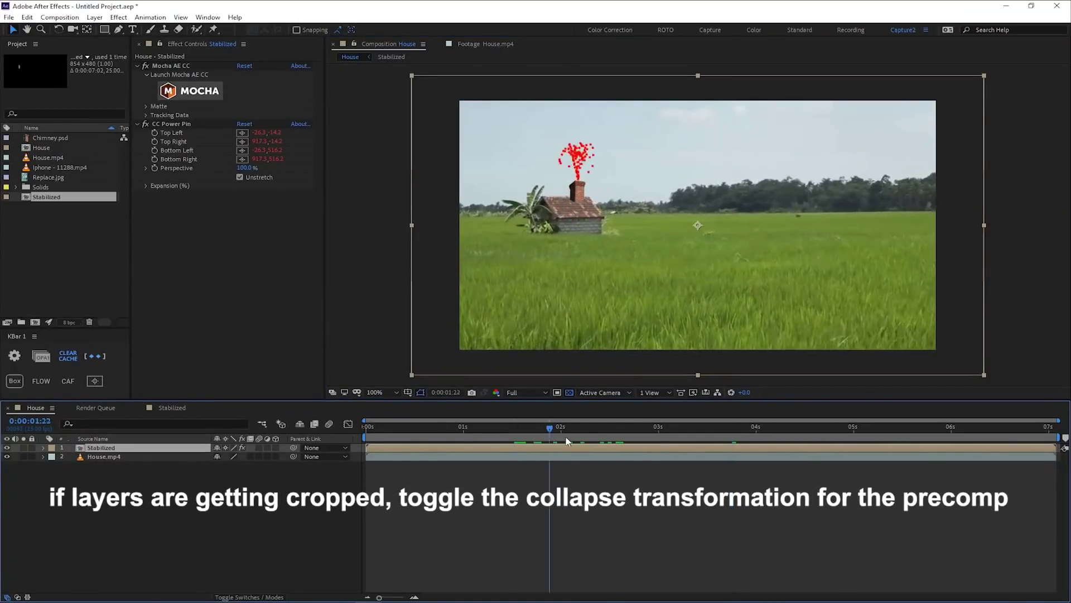
key("ctrl+shift+y")
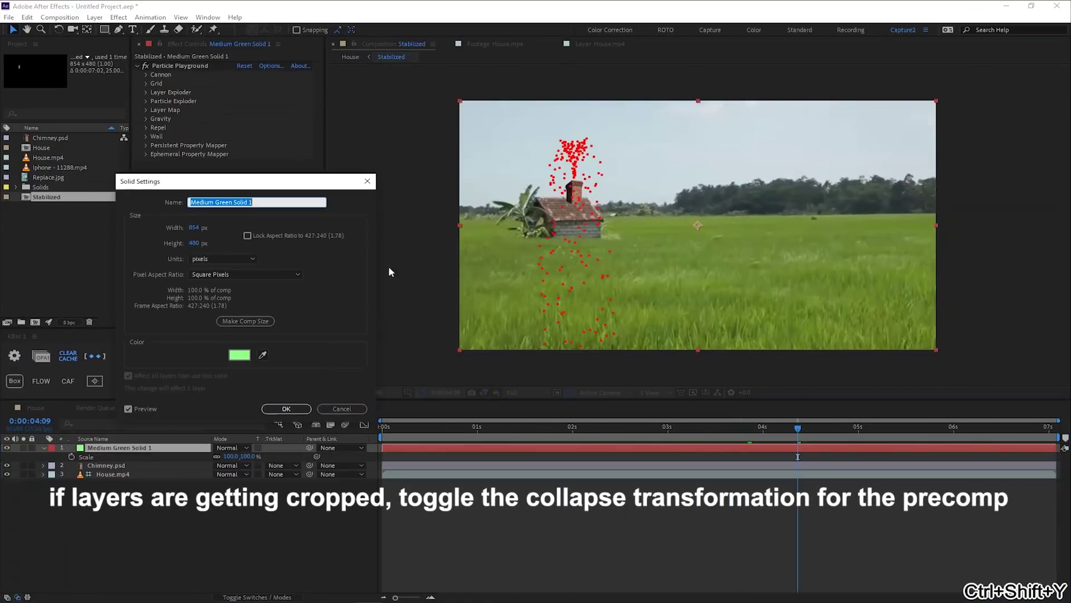
left_click(248, 235)
left_click_drag(195, 227, 223, 229)
left_click(286, 408)
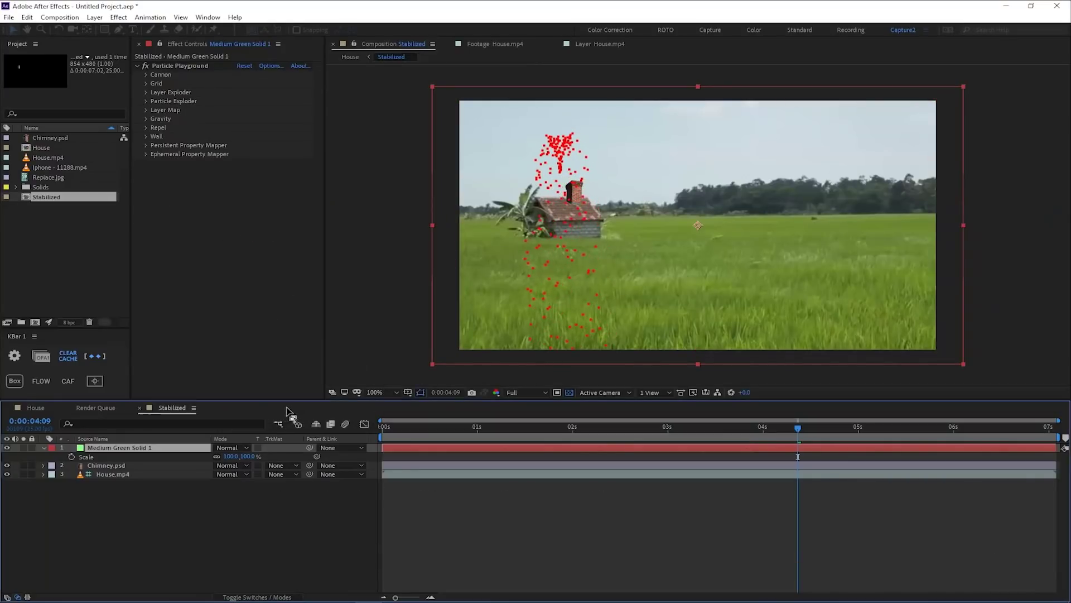
Step: Move the Particle Playground emitter onto the chimney
left_click(198, 93)
left_click(180, 66)
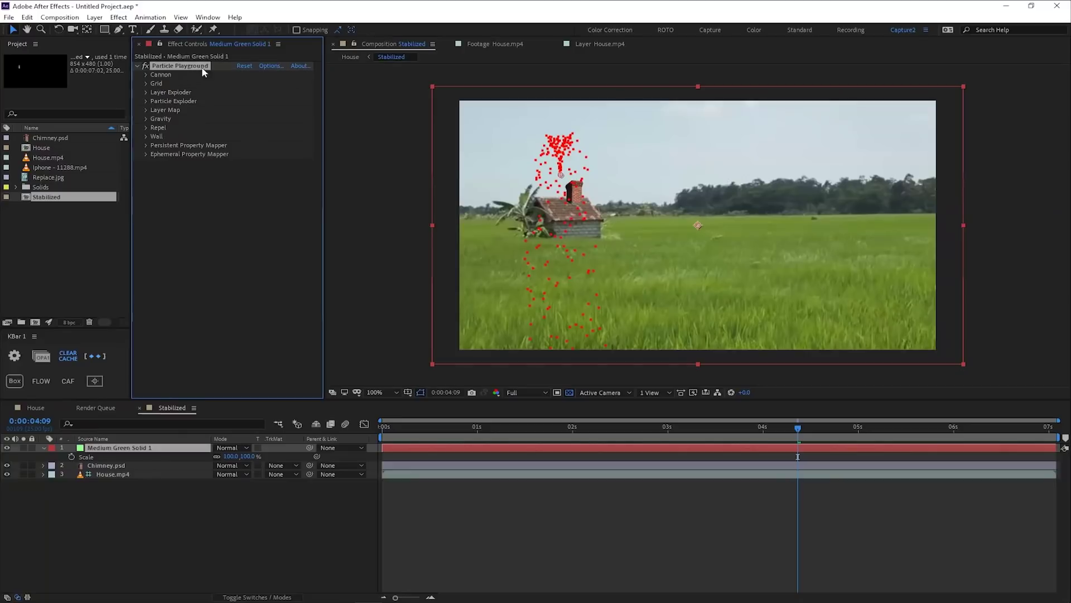
left_click_drag(566, 179, 578, 182)
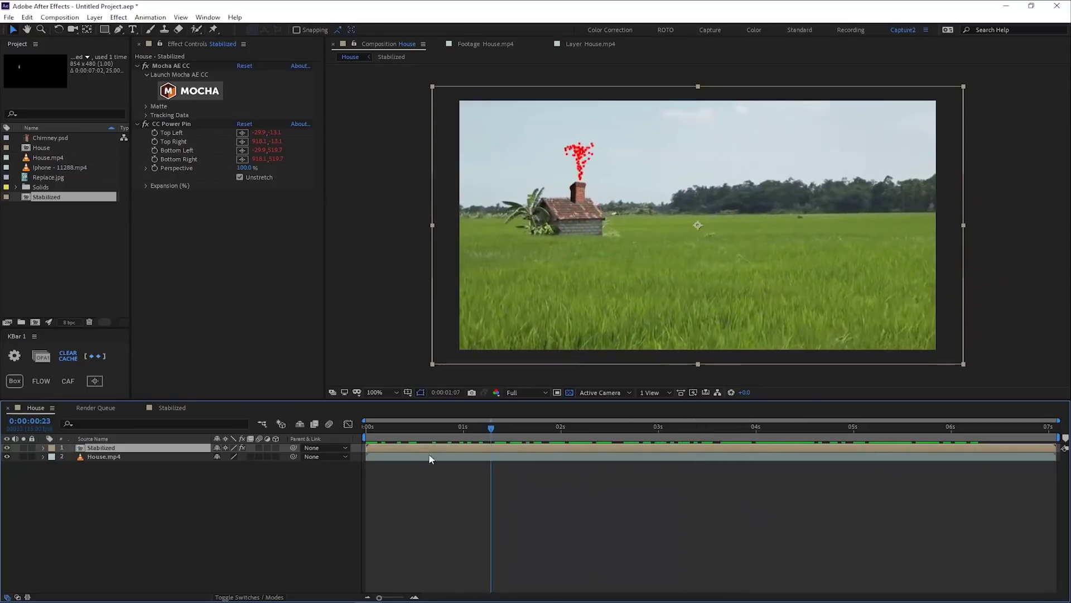
Step: Precompose House.mp4 with all attributes moved into a comp named Stabilized House
double_click(114, 450)
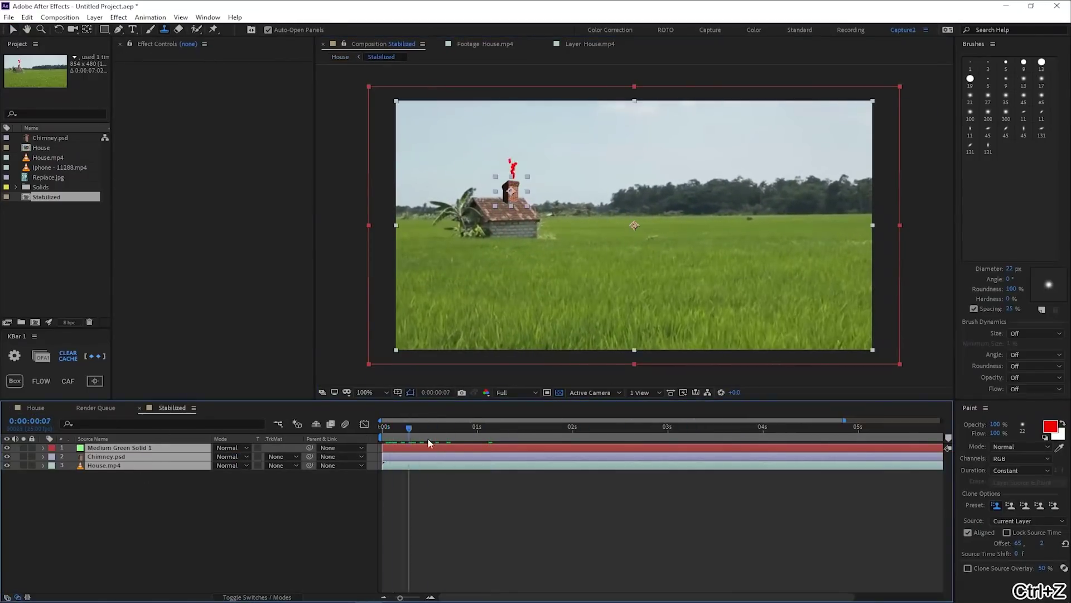
left_click(121, 496)
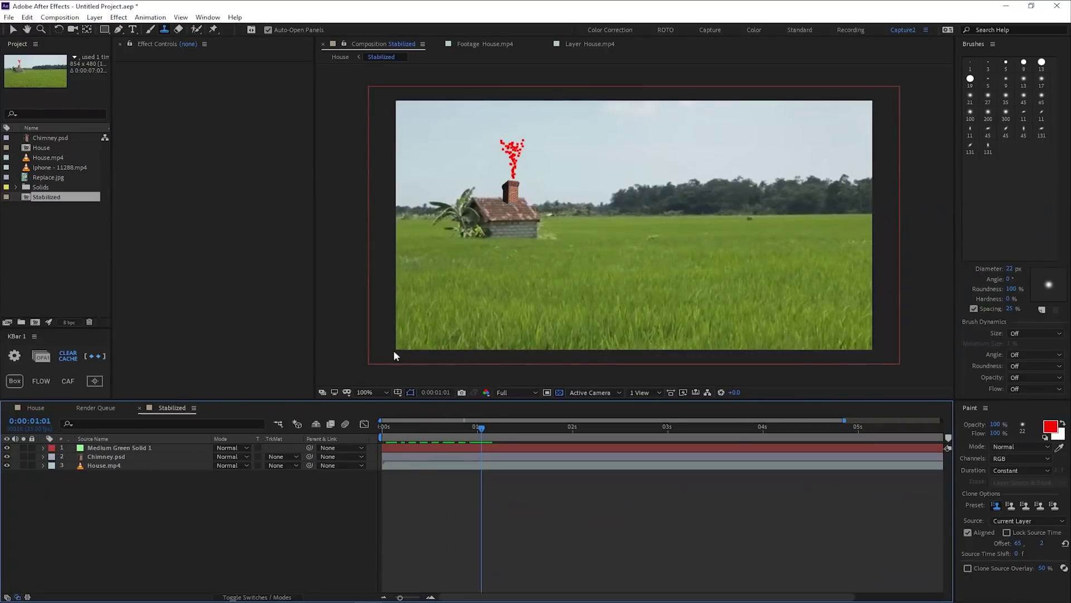
left_click(104, 465)
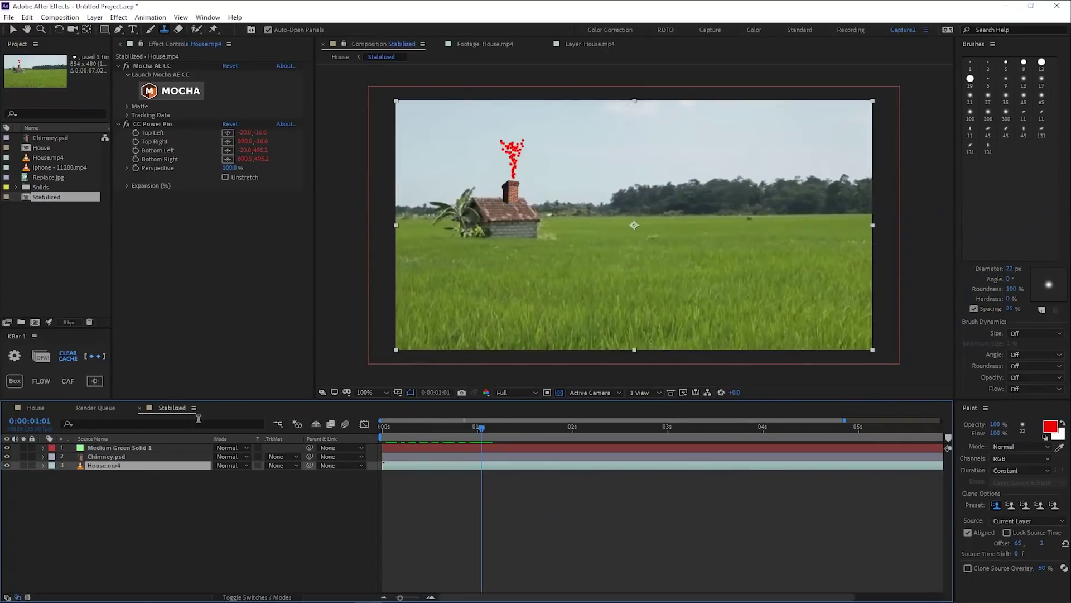
key("ctrl+shift+c")
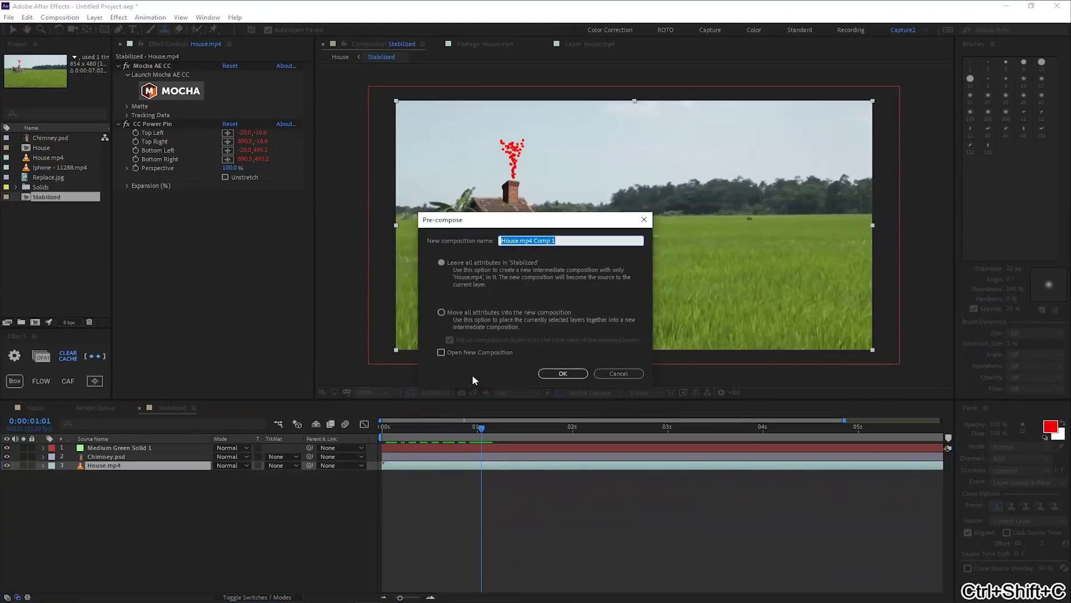
left_click(441, 312)
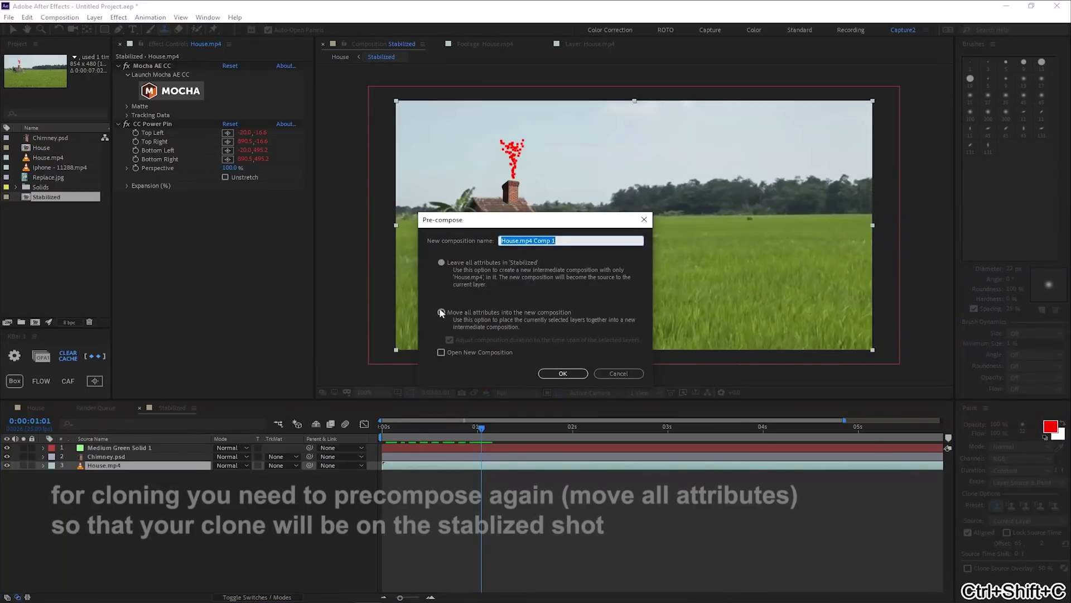
type("Stabilized House")
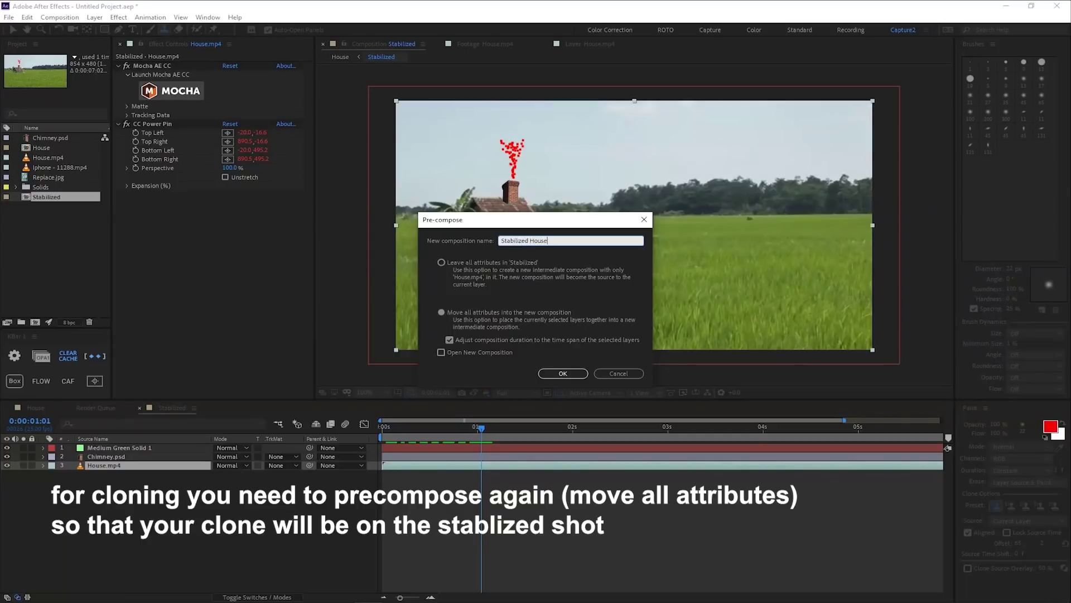
key("Return")
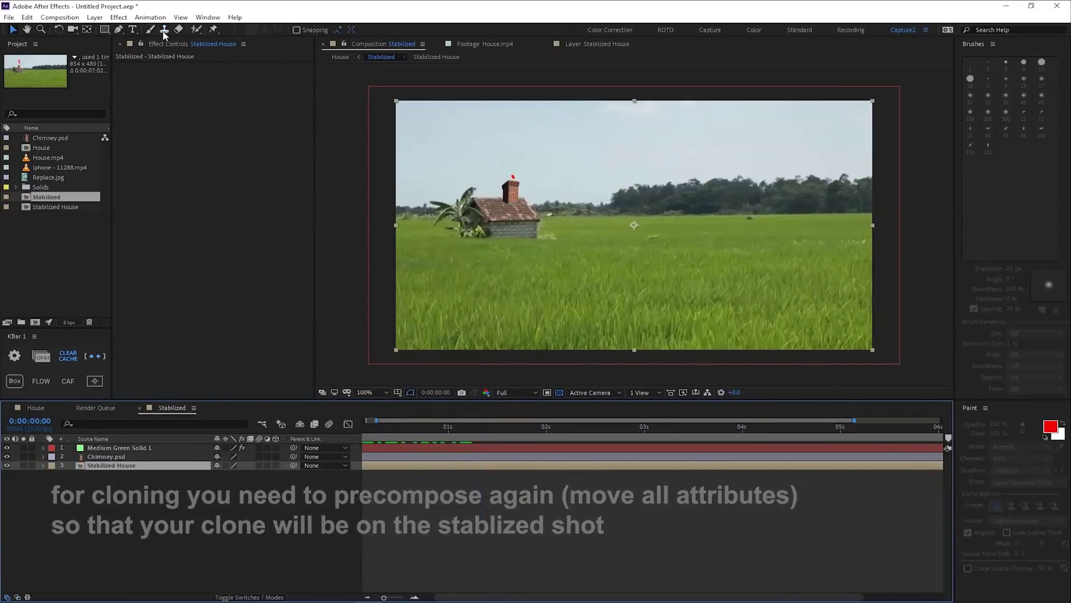
Step: Set the paint Channels to RGBA
key("Home")
left_click(1022, 457)
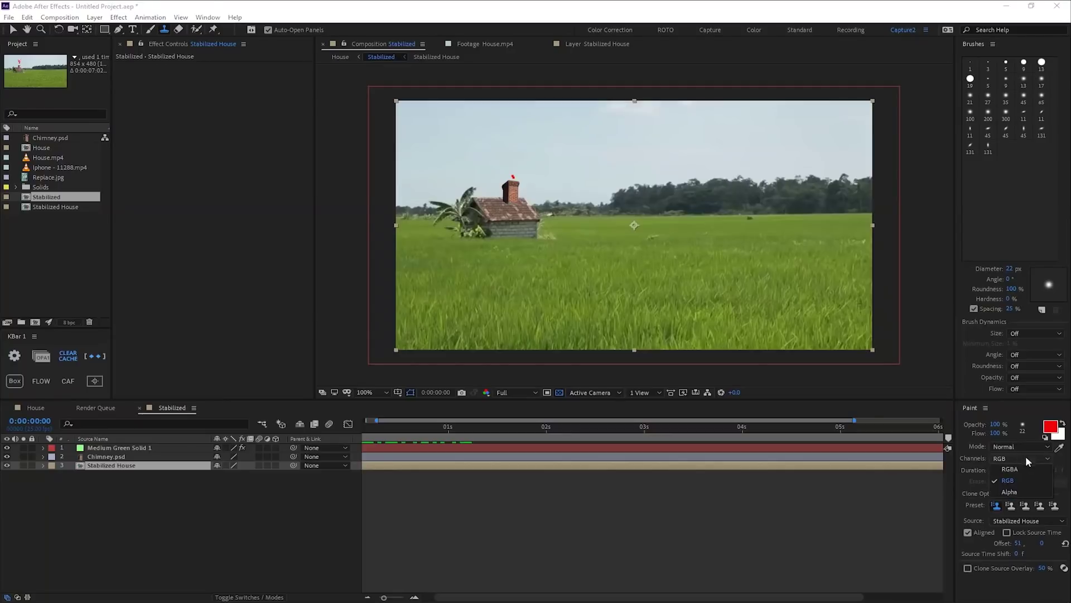
left_click(1022, 470)
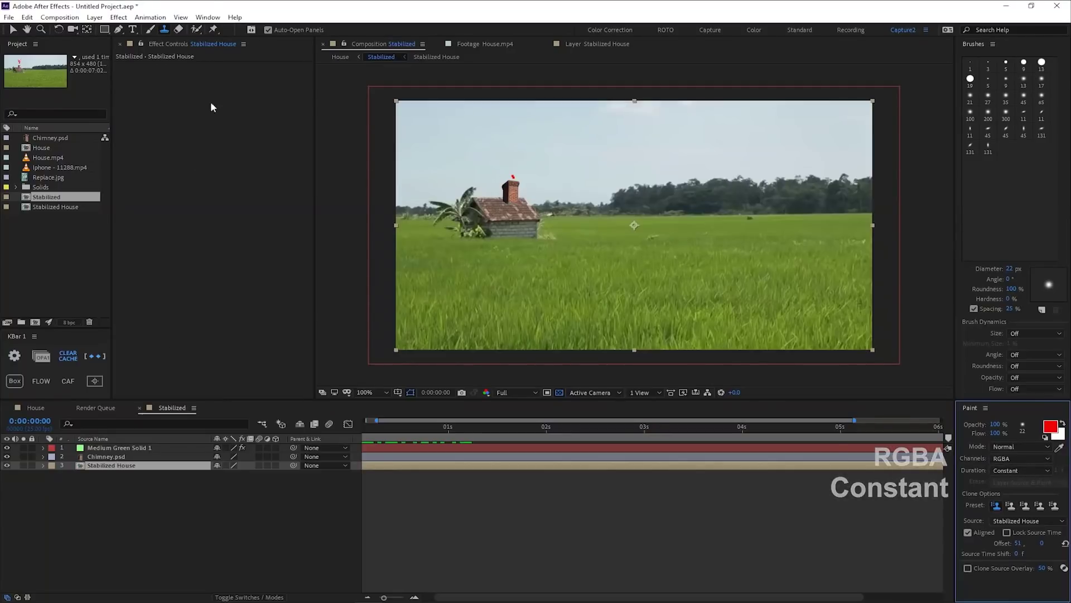
Step: Clone-stamp the sampled roof to extend the house to the right on Stabilized House
double_click(84, 466)
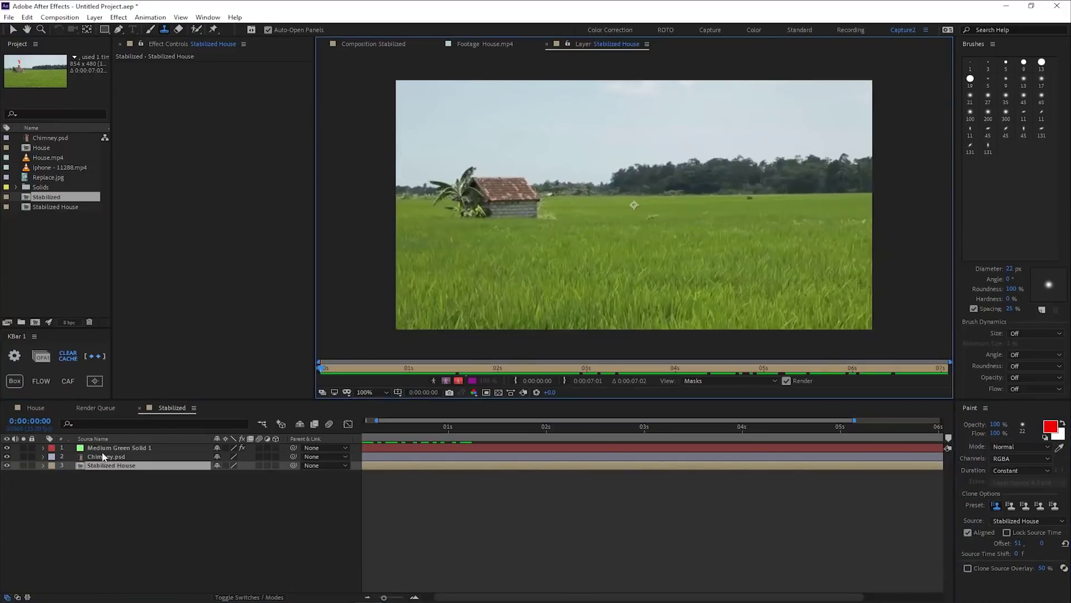
left_click(498, 184, "alt")
left_click(527, 180)
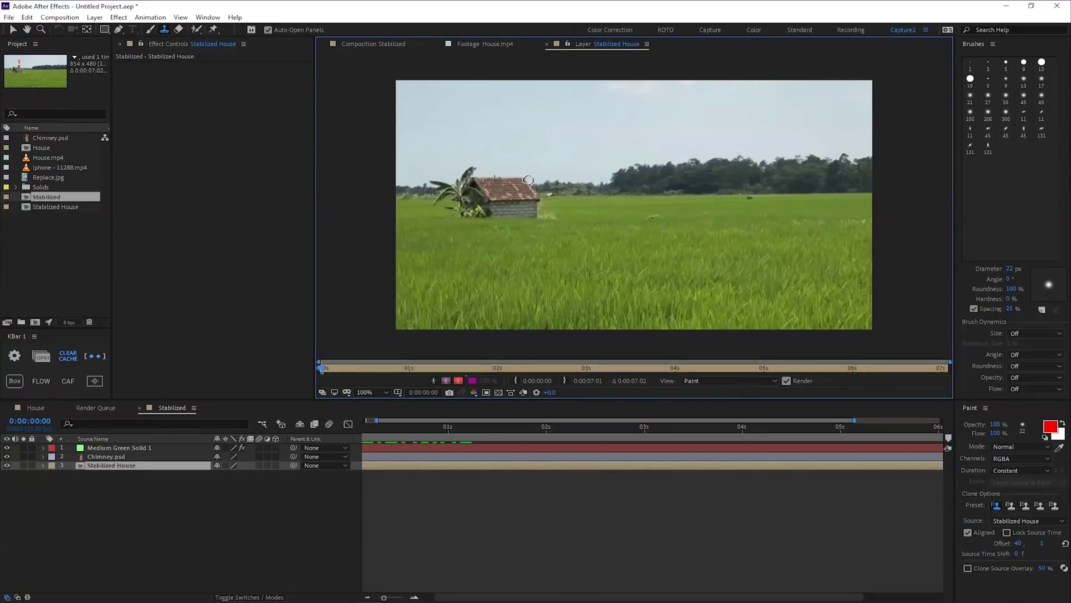
left_click_drag(537, 181, 557, 211)
Step: Preview the widened house with chimney particles in the Stabilized comp
left_click(421, 408)
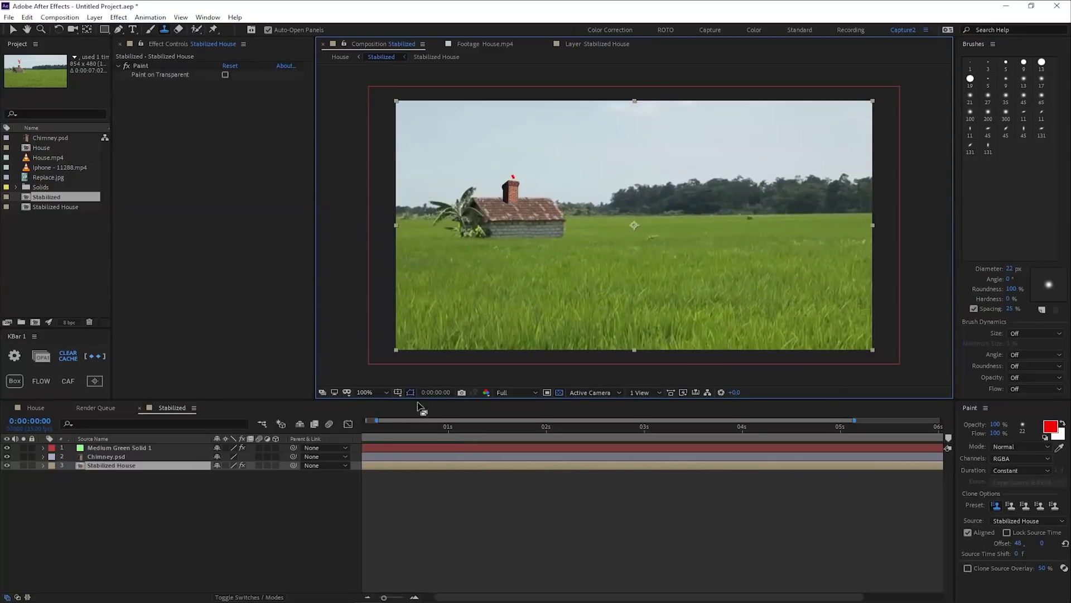
key("space")
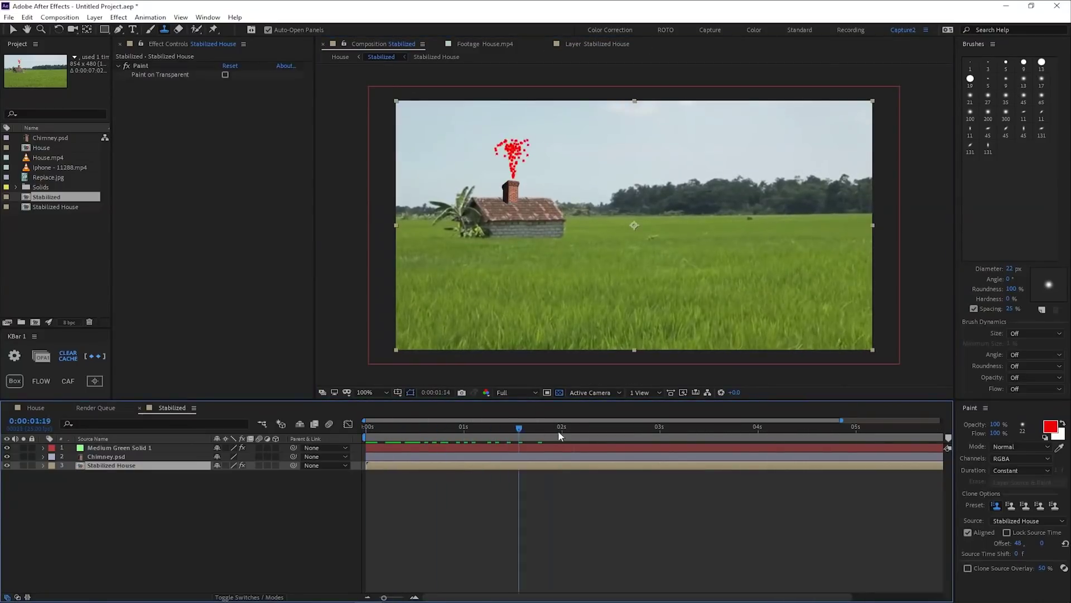
left_click_drag(629, 435, 322, 443)
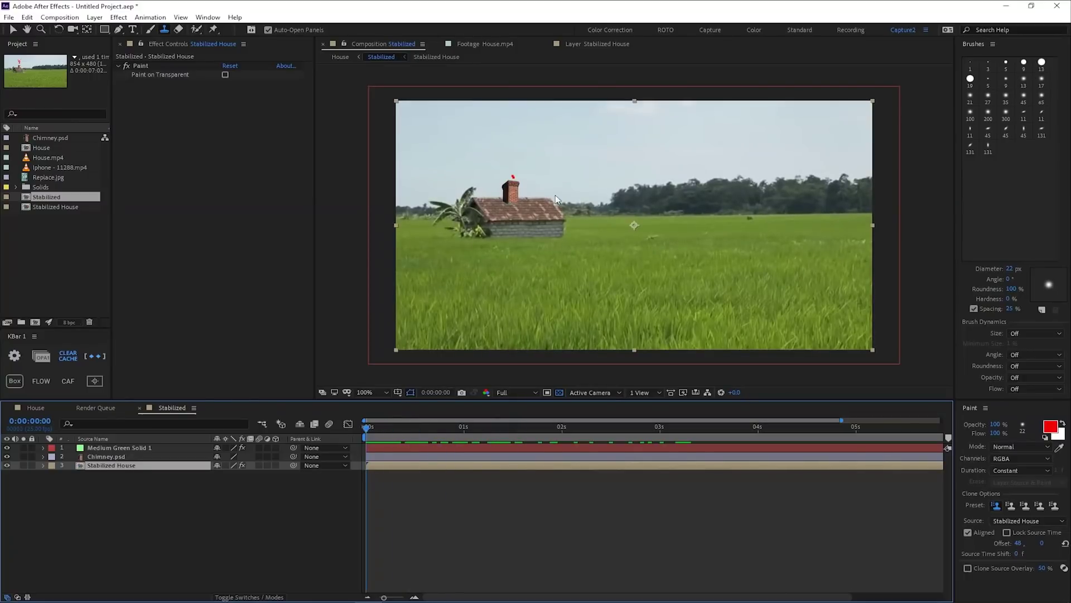
Step: Duplicate Stabilized House and set the duplicate's Paint to Paint on Transparent
left_click(112, 494)
left_click(115, 465)
key("ctrl+d")
left_click(224, 74)
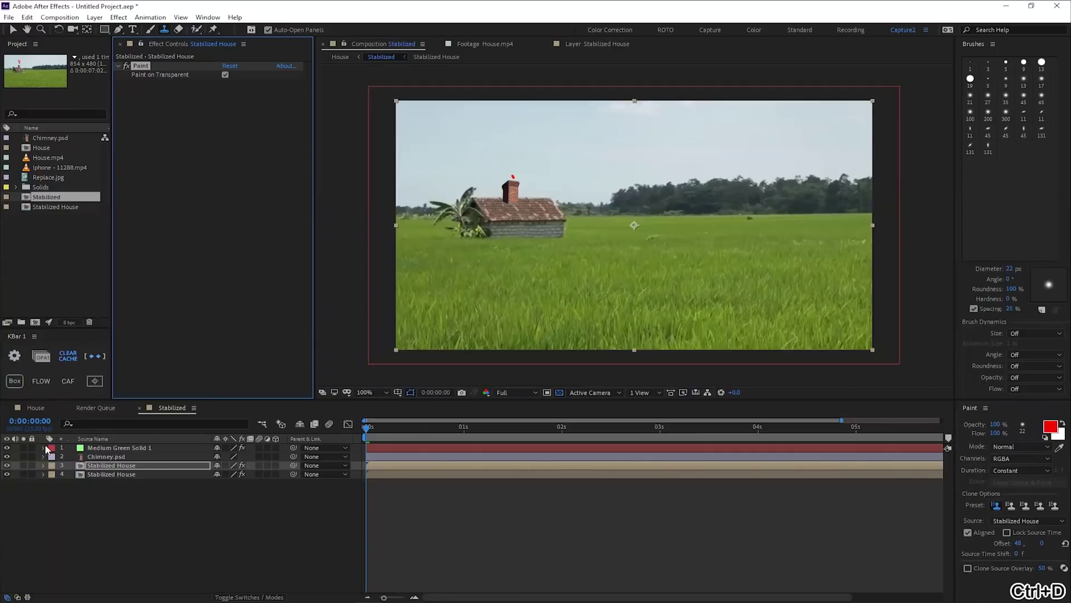
left_click(23, 465)
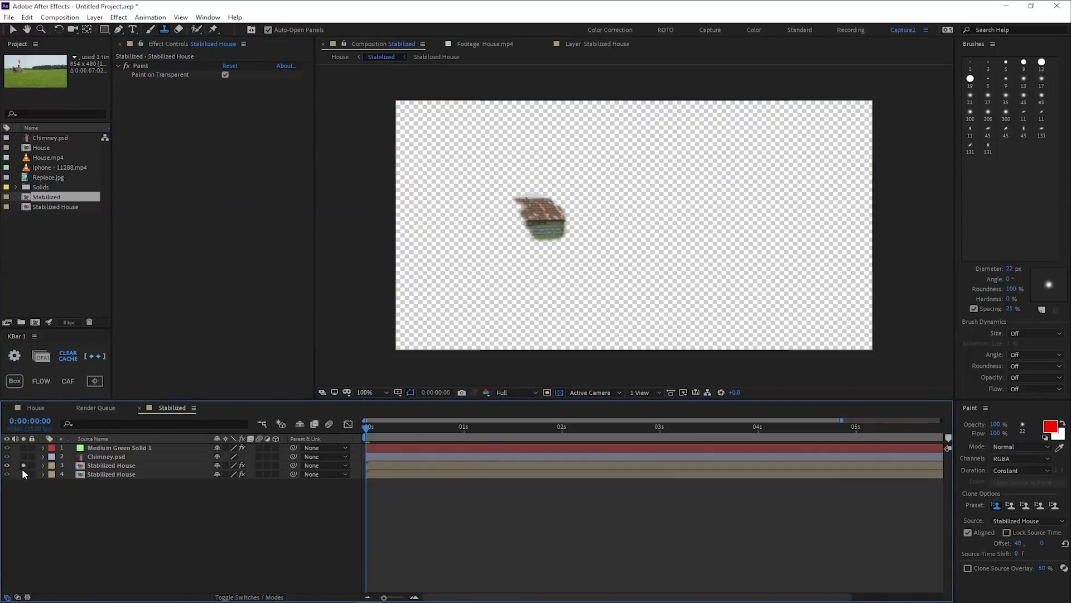
left_click(23, 465)
Step: Remove the Paint effect from the original Stabilized House and make it a guide layer
left_click(119, 475)
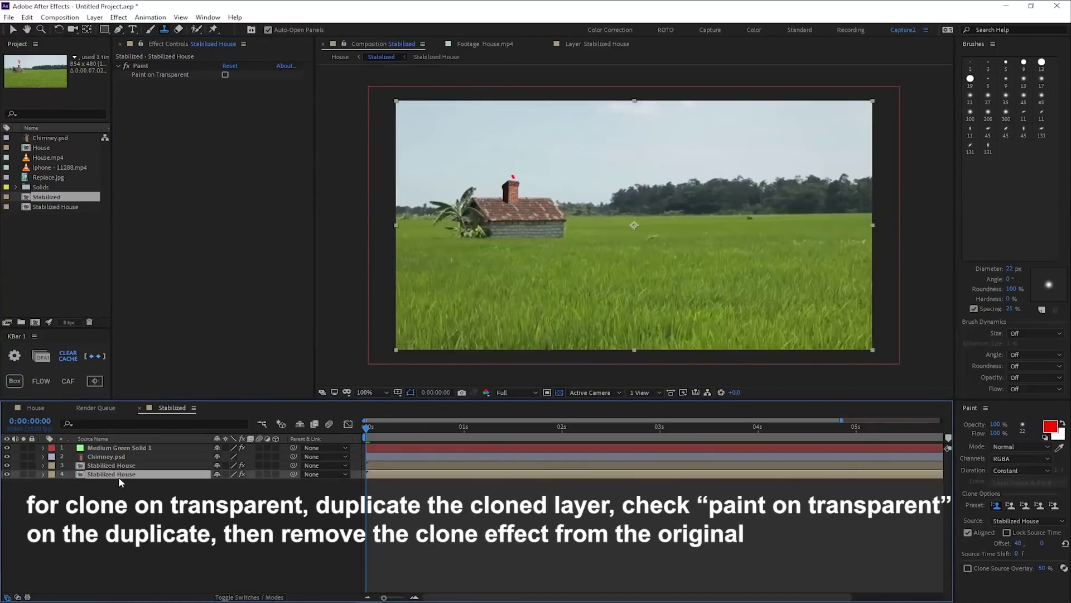
key("ctrl+shift+e")
left_click(25, 474)
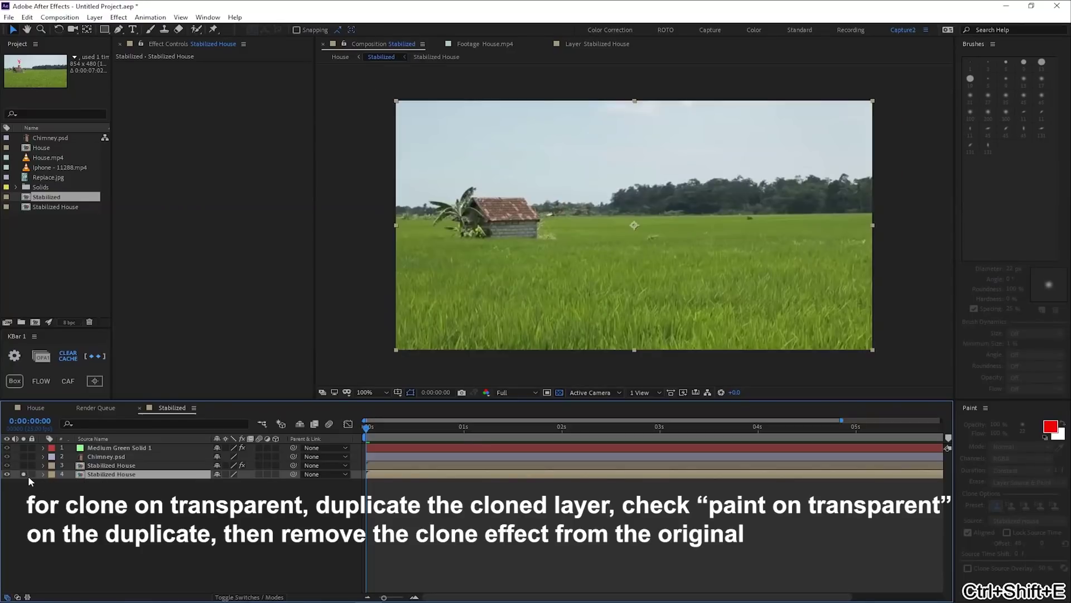
left_click(23, 474)
left_click(23, 466)
left_click(23, 465)
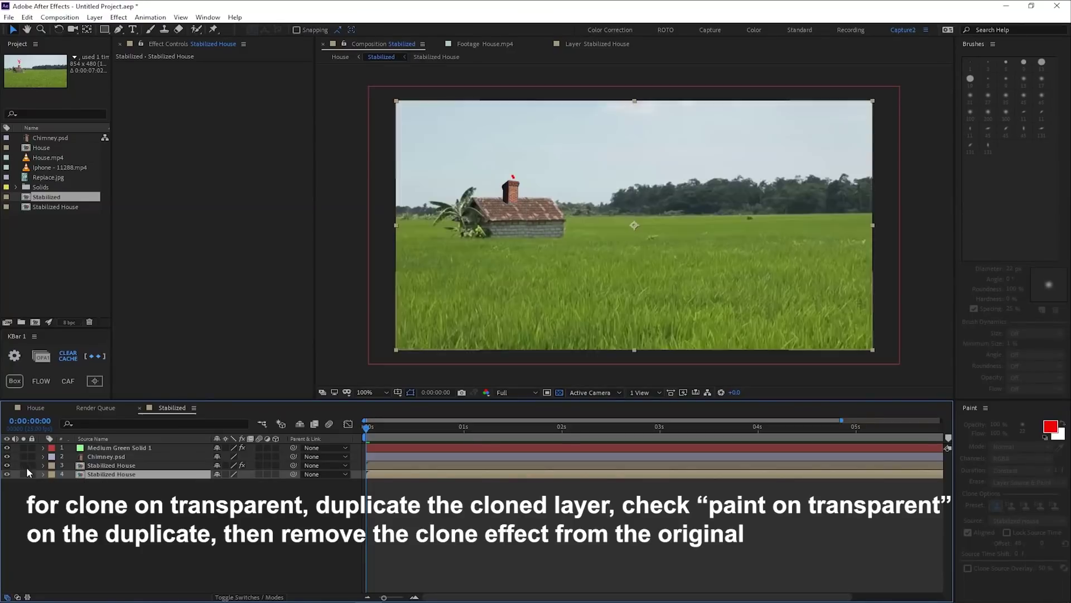
right_click(116, 474)
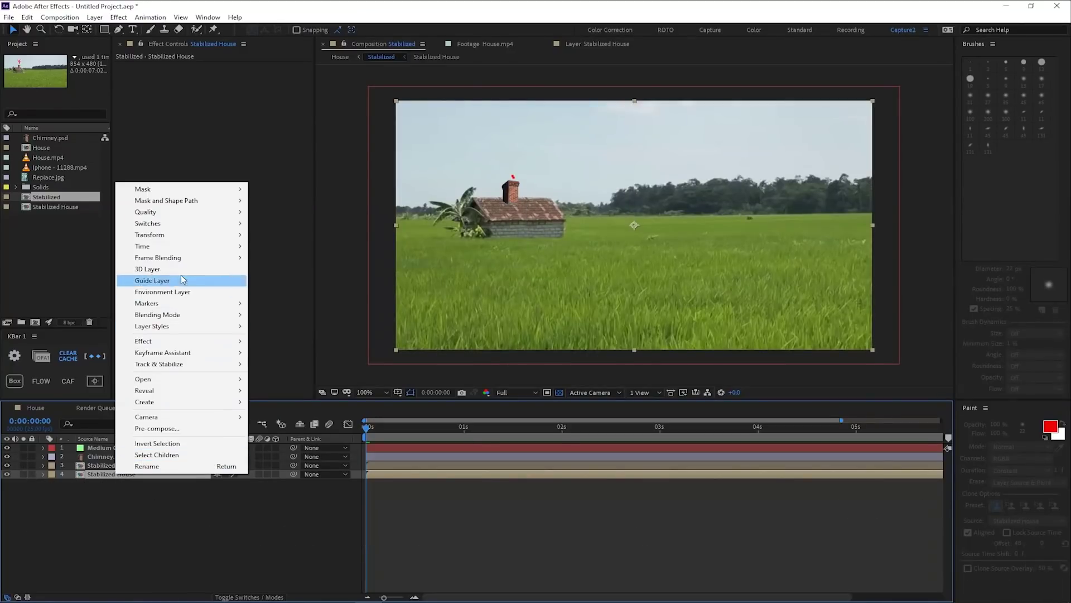
left_click(173, 281)
Step: Solo the painted duplicate to preview its strokes, then play back and check the House comp
left_click(114, 465)
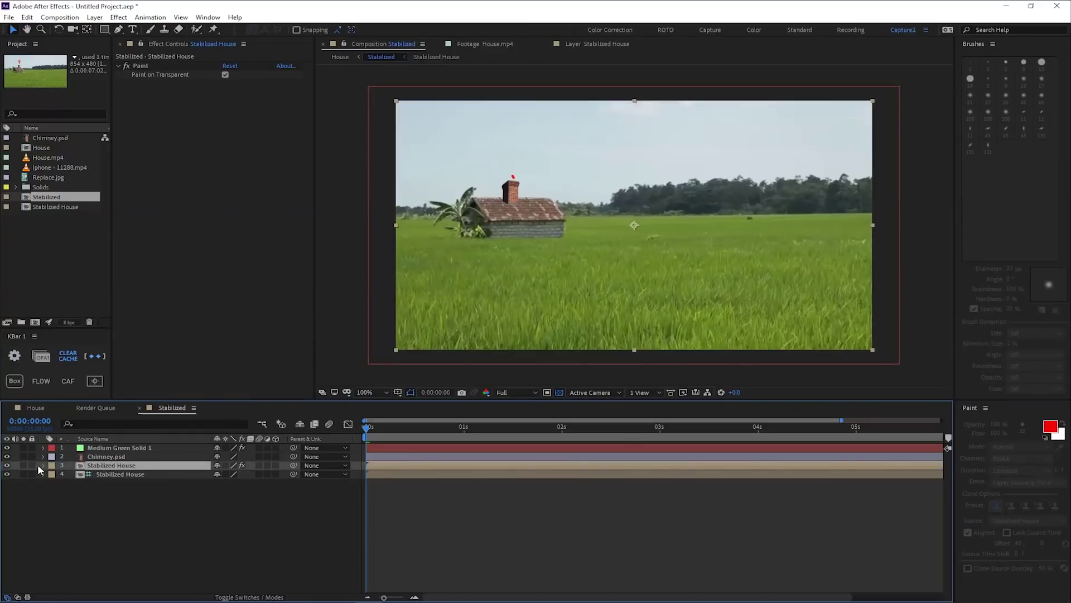
left_click(23, 465)
mouse_move(392, 435)
left_mouse_down()
mouse_move(851, 430)
mouse_move(410, 430)
mouse_move(656, 431)
left_mouse_up()
key("Home")
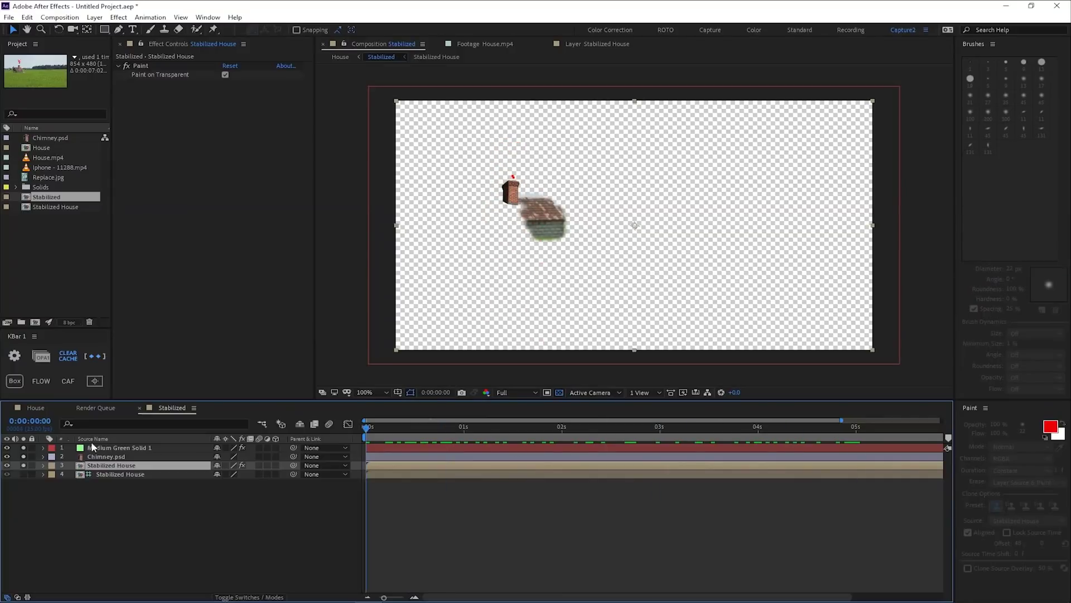
left_click(23, 466)
key("space")
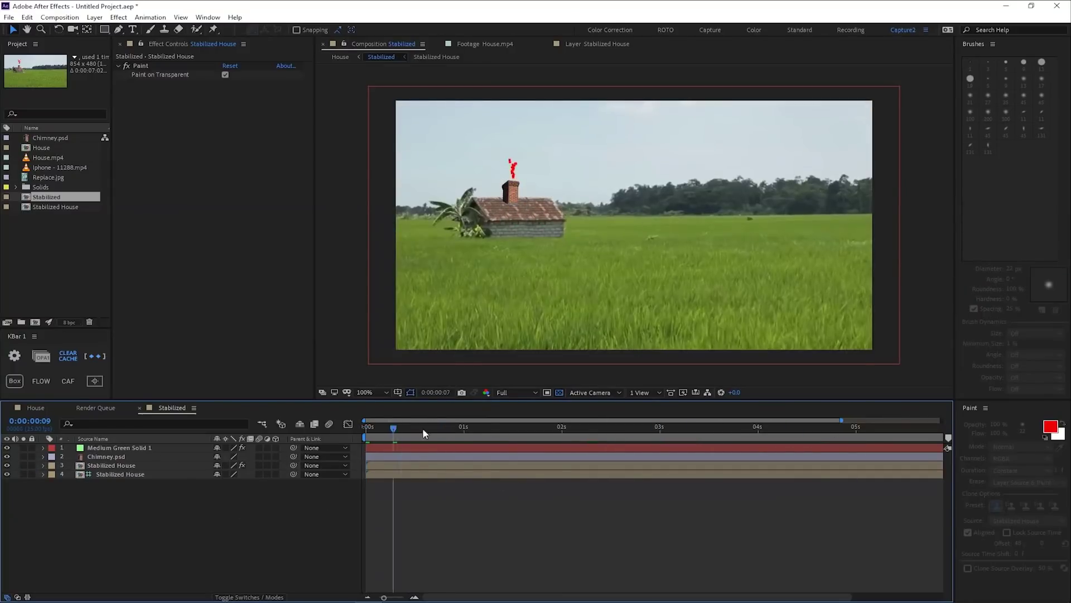
key("space")
left_click(35, 407)
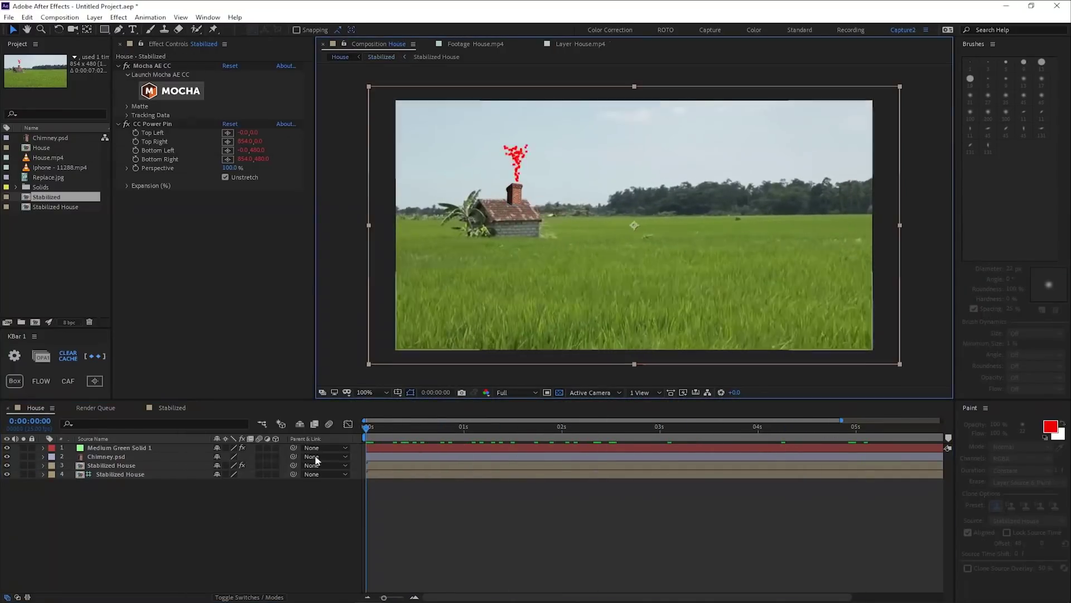
mouse_move(390, 430)
left_mouse_down()
mouse_move(936, 440)
mouse_move(574, 435)
left_mouse_up()
Step: Add an adjustment layer in Stabilized and apply the Bulge effect to it
left_click(172, 408)
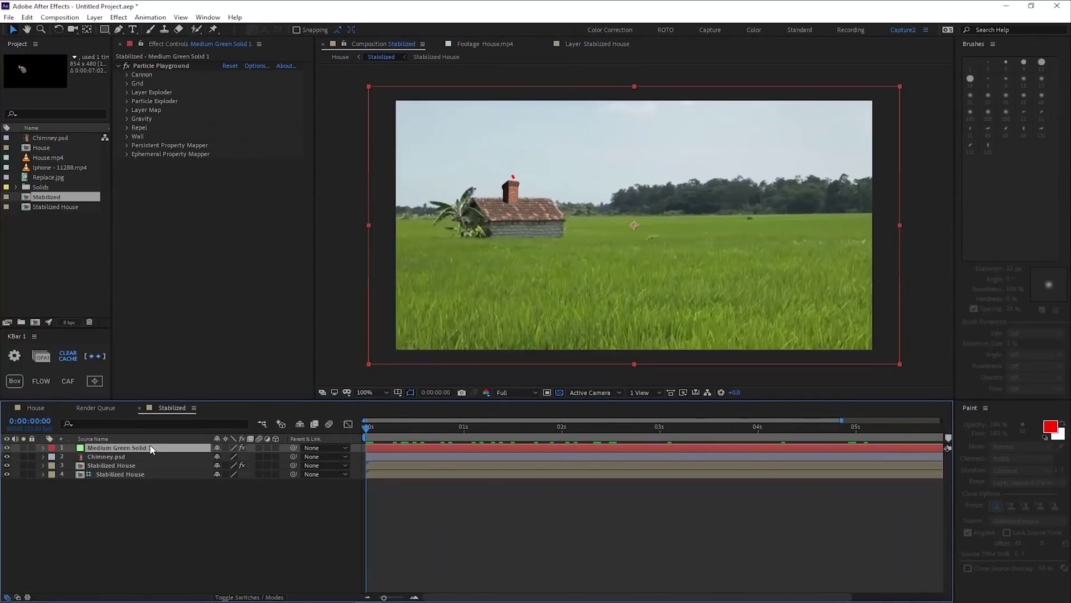
key("ctrl+alt+y")
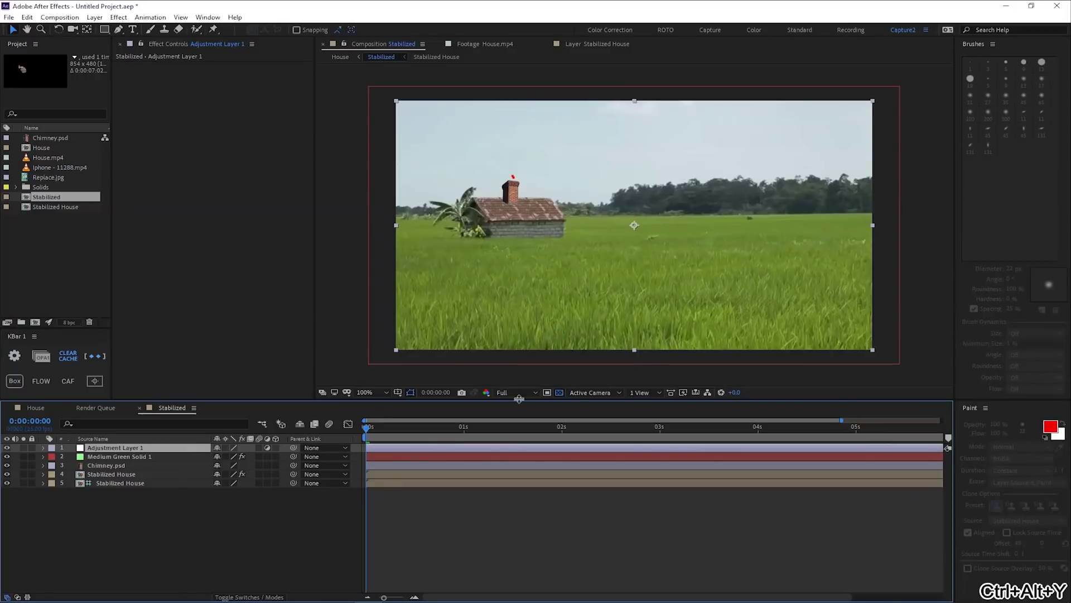
key("ctrl+space")
type("bugl")
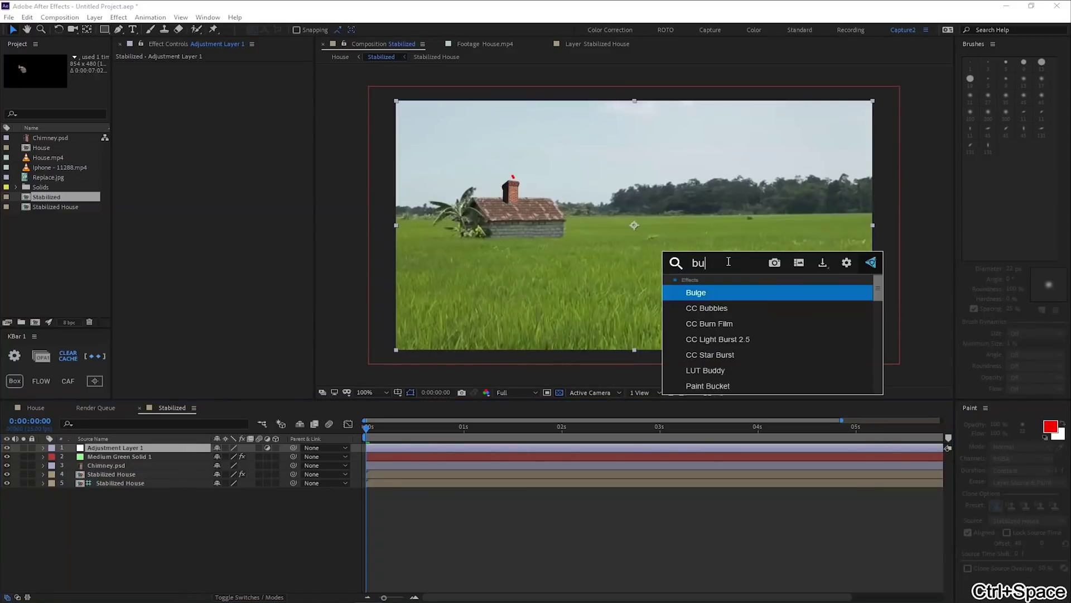
key("BackSpace")
type("l")
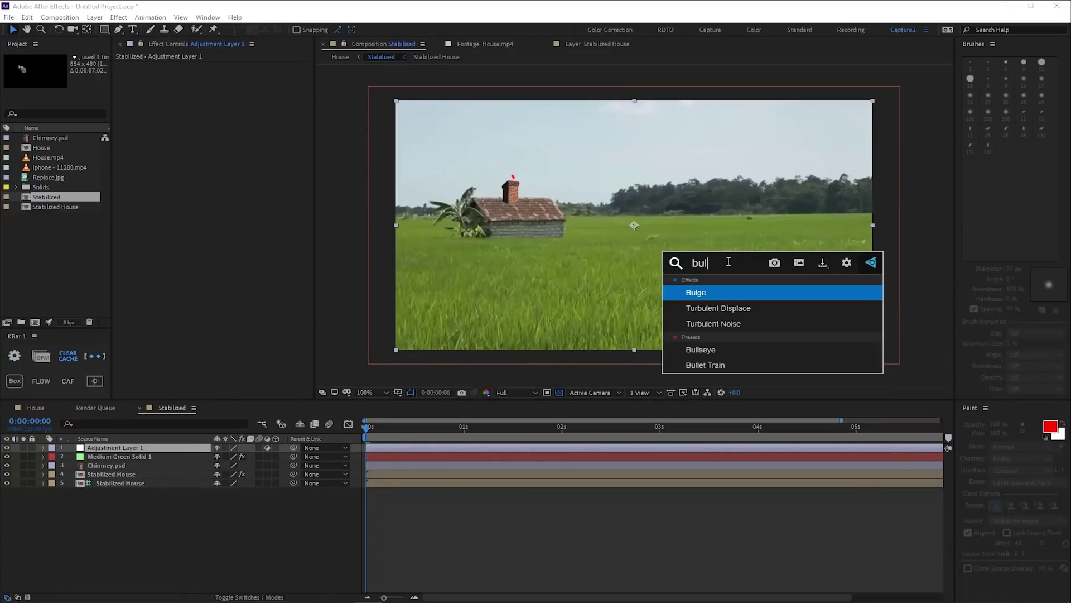
key("Return")
Step: Centre the bulge on the house (198, 218) with radii about 134 × 97
left_click_drag(634, 225, 583, 261)
left_click_drag(519, 228, 515, 229)
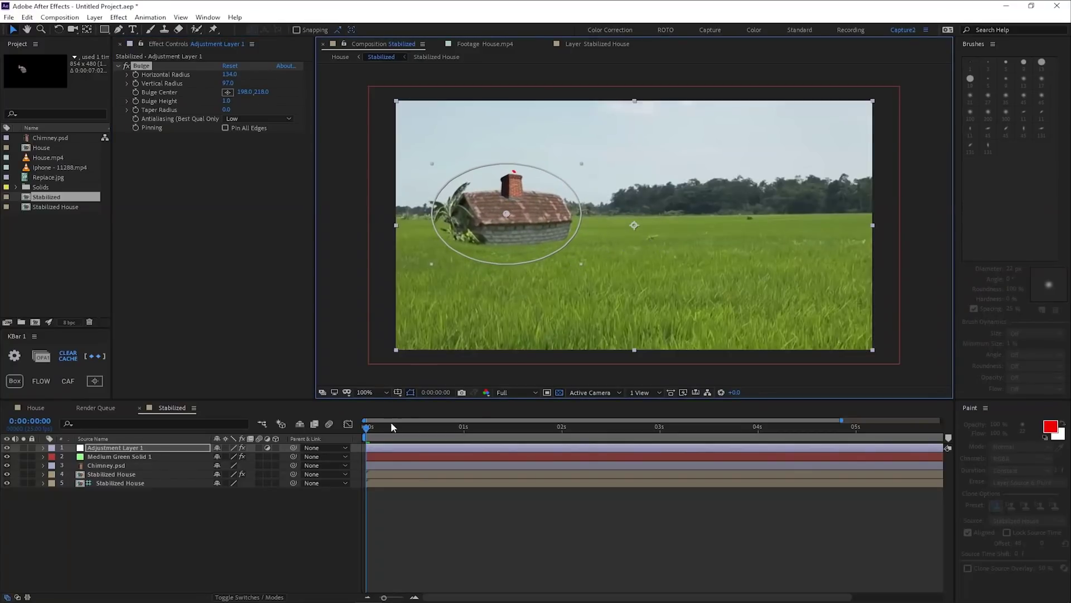
mouse_move(391, 426)
left_mouse_down()
mouse_move(418, 425)
mouse_move(373, 426)
left_mouse_up()
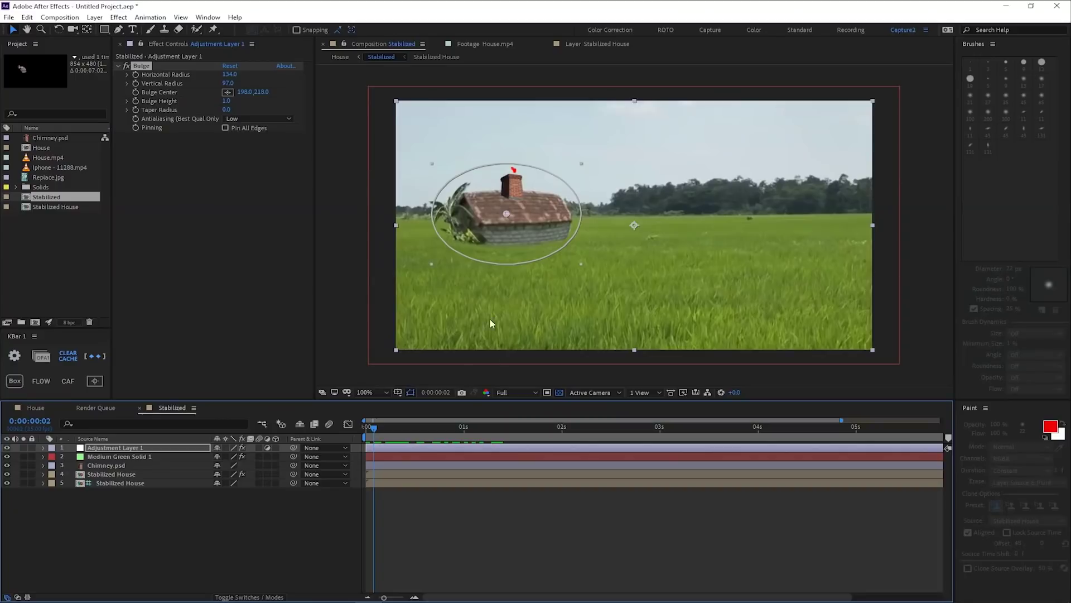
Step: Turn off Guide Layer on the bottom Stabilized House layer
left_click(59, 483)
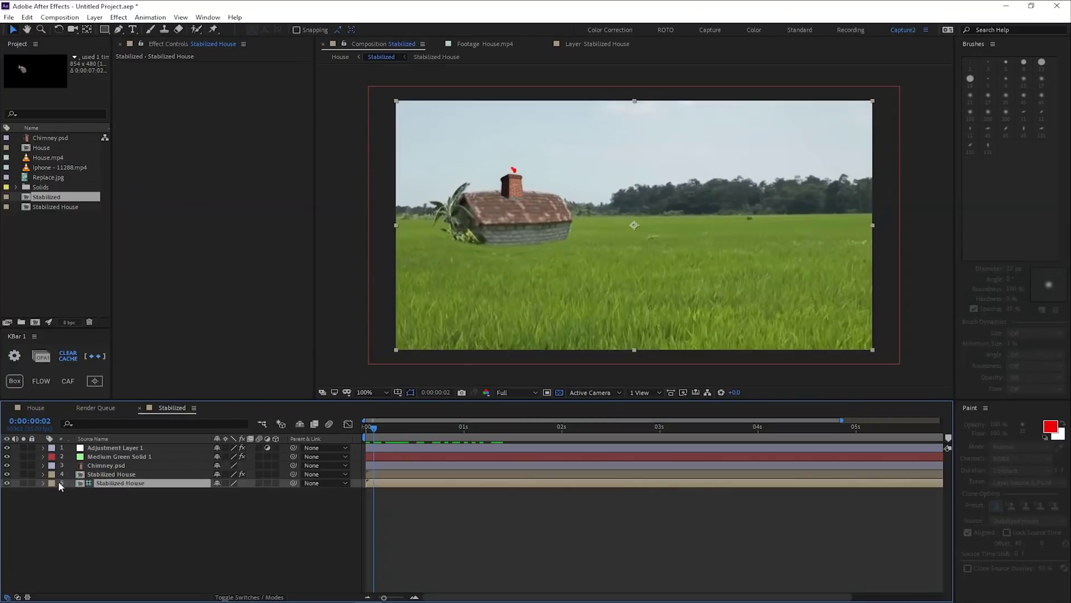
right_click(149, 483)
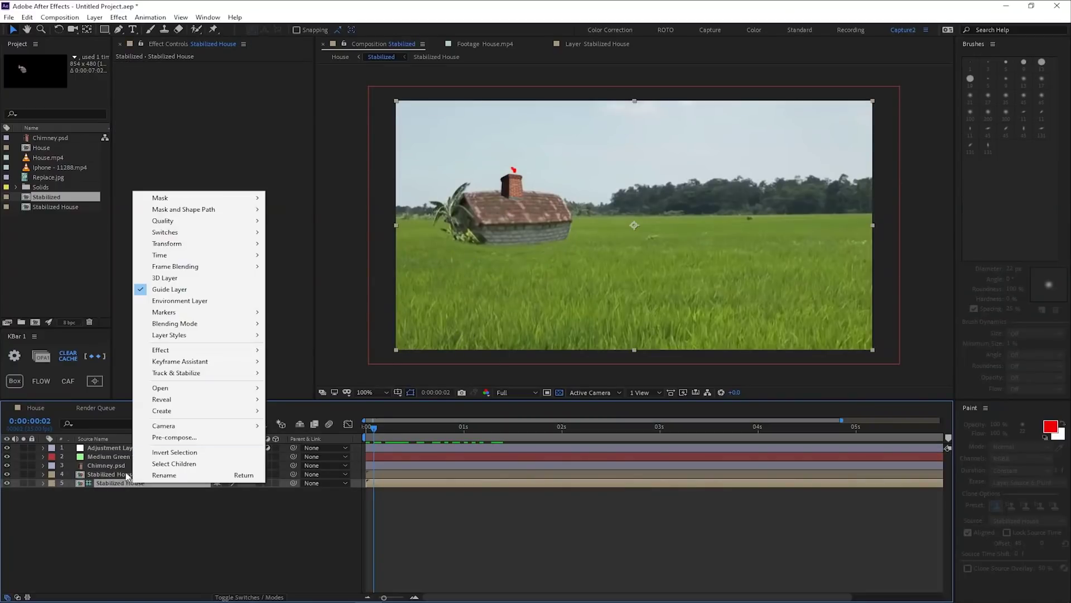
left_click(181, 301)
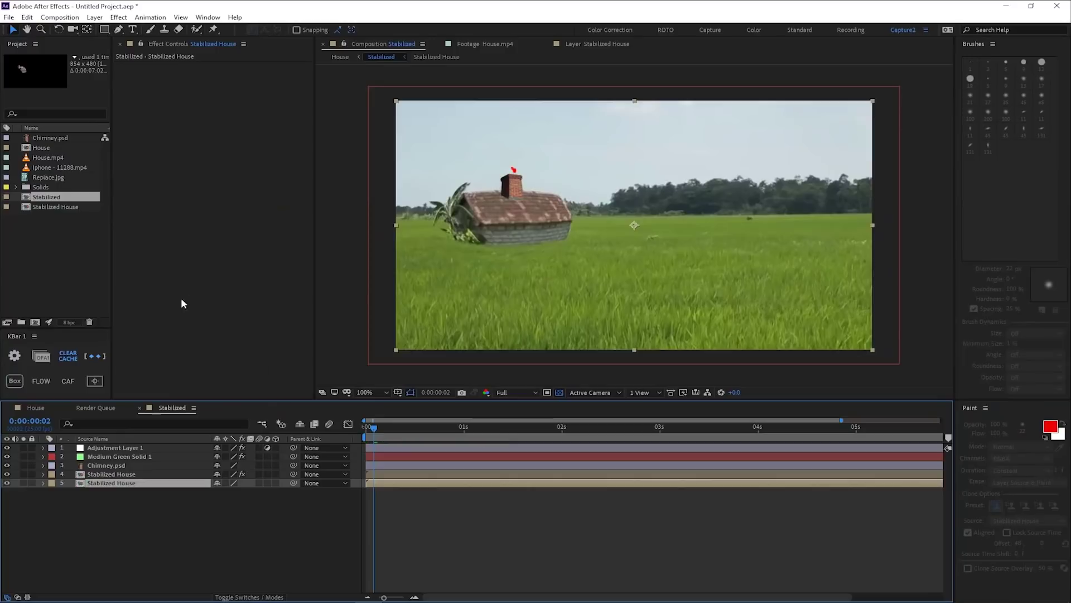
left_click(143, 447)
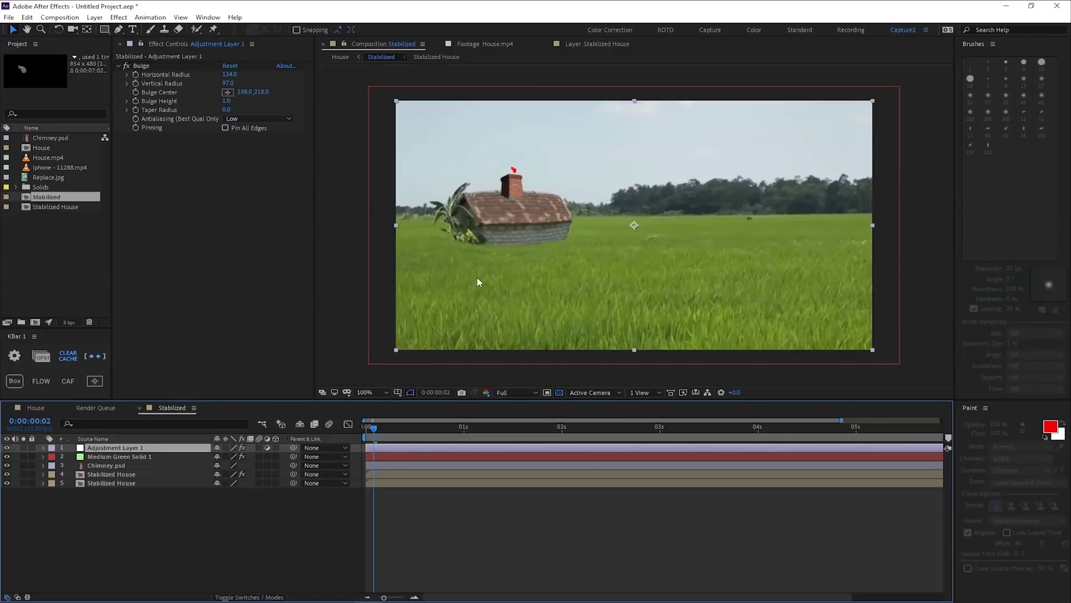
Step: Create a solid named Stencil and set its mode to Stencil Alpha
key("ctrl+y")
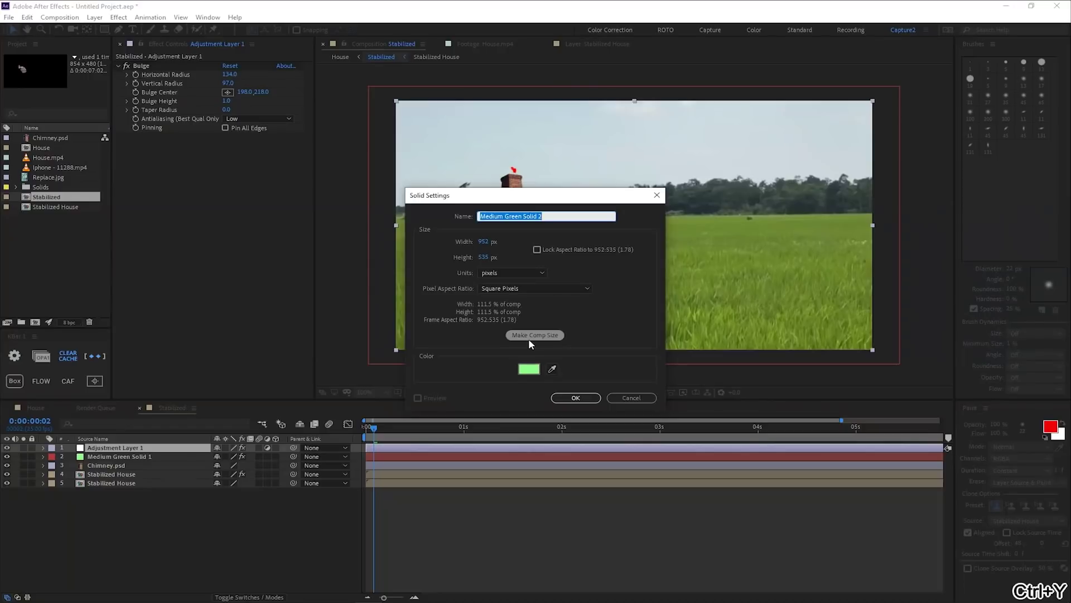
type("Stencil")
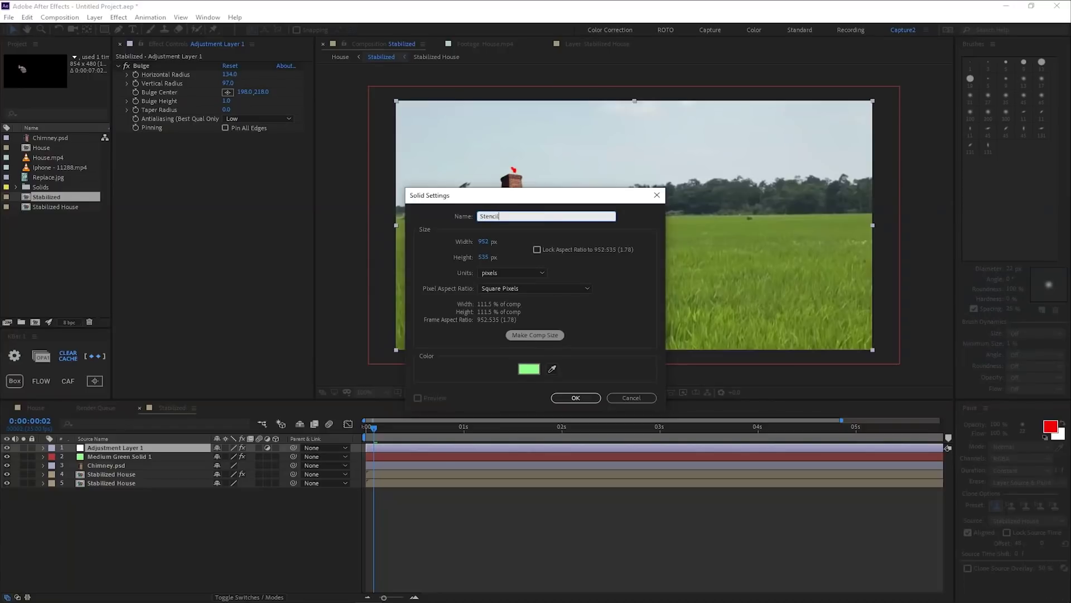
key("Return")
key("F4")
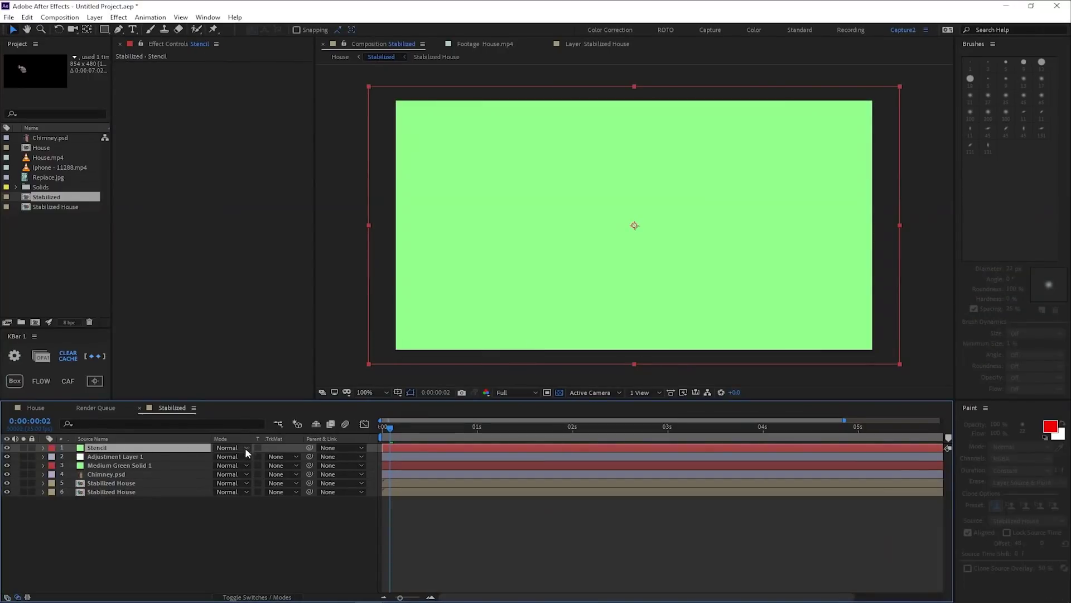
left_click(246, 448)
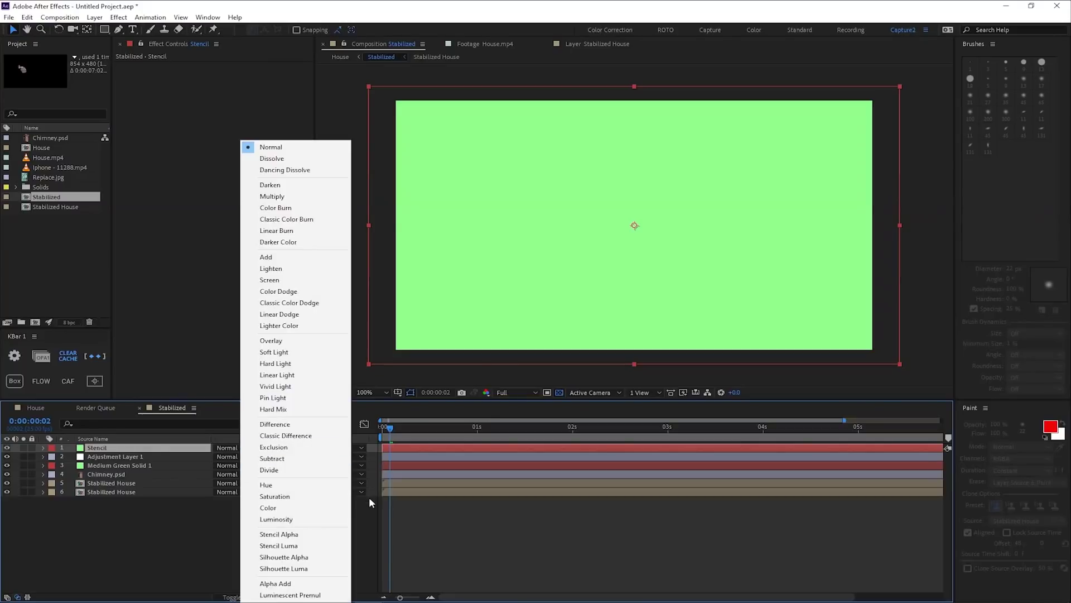
left_click(301, 534)
Step: Draw an oval mask around the house on Stencil and move it below Chimney.psd
left_click(104, 32)
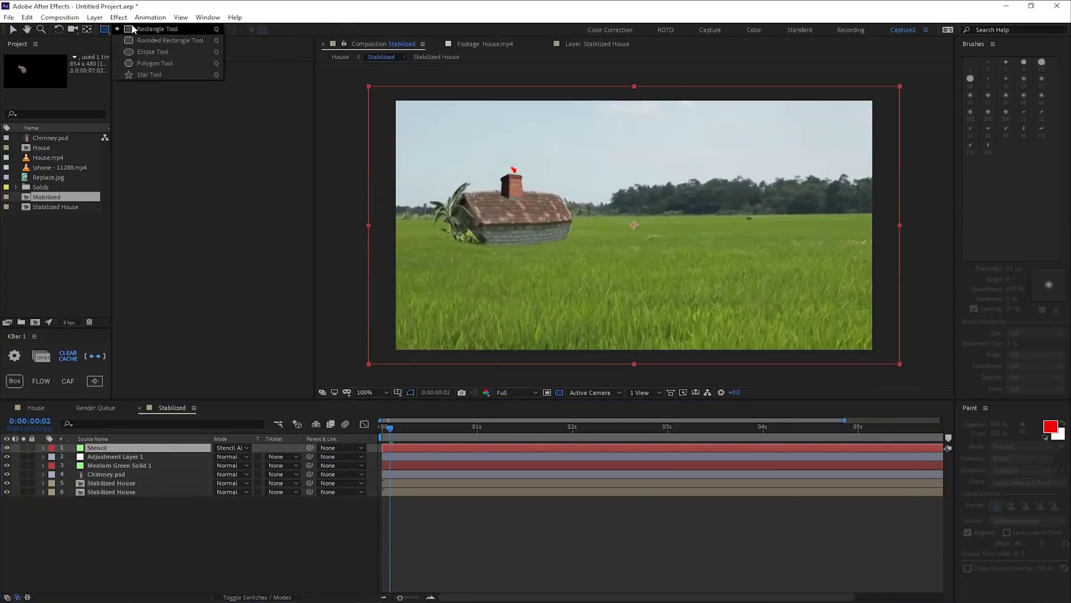
left_click(150, 56)
left_click_drag(420, 151, 586, 268)
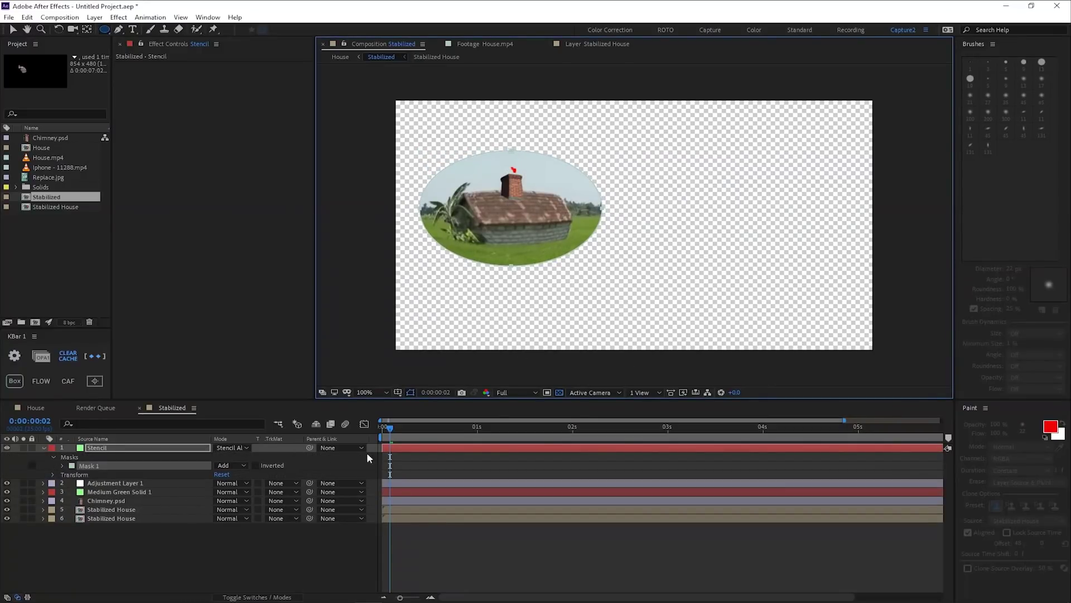
left_click(43, 448)
left_click_drag(97, 447, 118, 478)
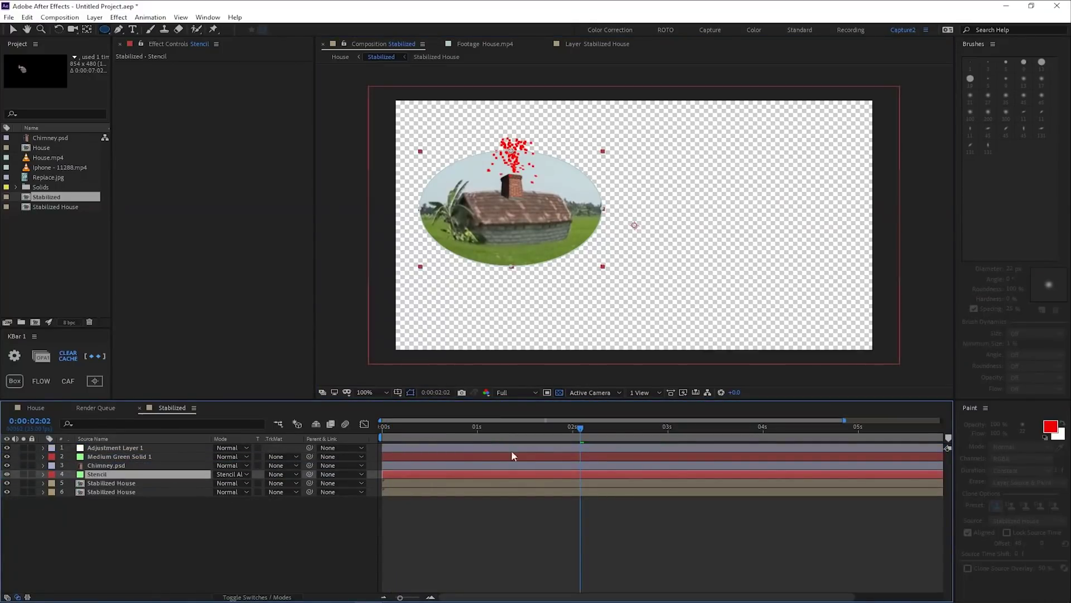
Step: Preview the smoke inside the oval, then return to the House comp's first frame
left_click_drag(424, 430, 881, 426)
key("shift+Escape")
key("Home")
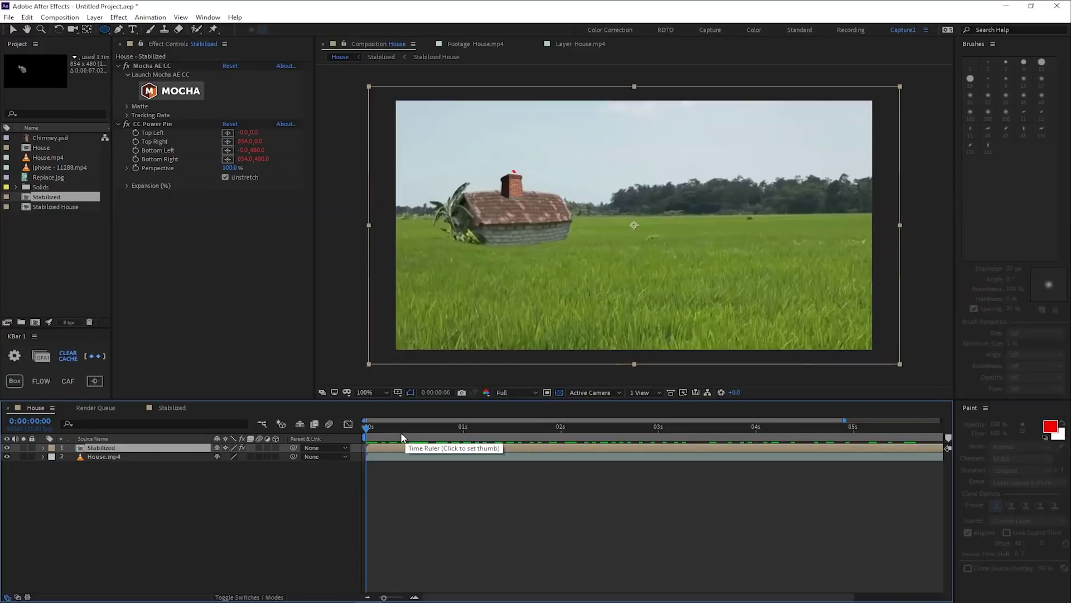
Step: Scrub the timeline to preview chimney smoke and find a frame showing the phone clearly
left_click_drag(403, 435, 597, 433)
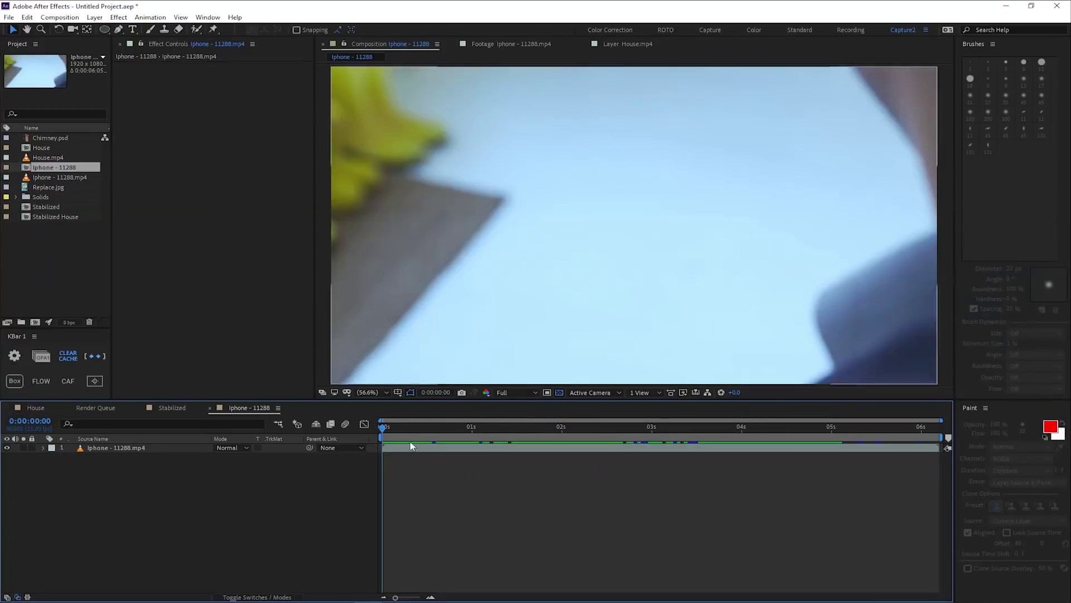
left_click_drag(408, 433, 534, 448)
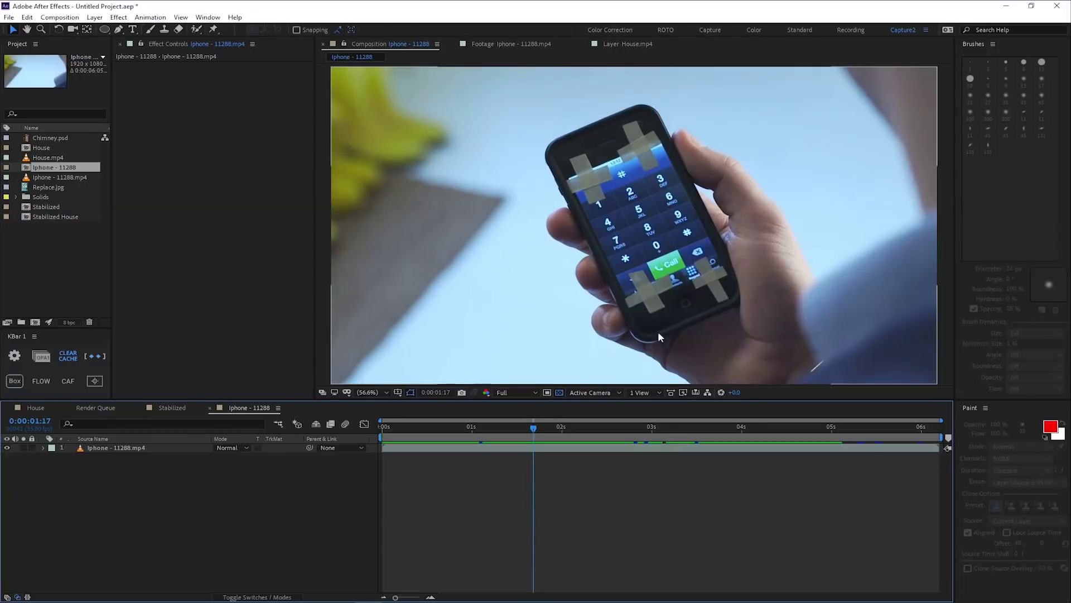
mouse_move(530, 430)
left_mouse_down()
mouse_move(491, 430)
mouse_move(542, 432)
mouse_move(505, 434)
mouse_move(520, 441)
left_mouse_up()
Step: Apply Mocha AE CC to the phone footage layer
left_click(520, 444)
key("ctrl+space")
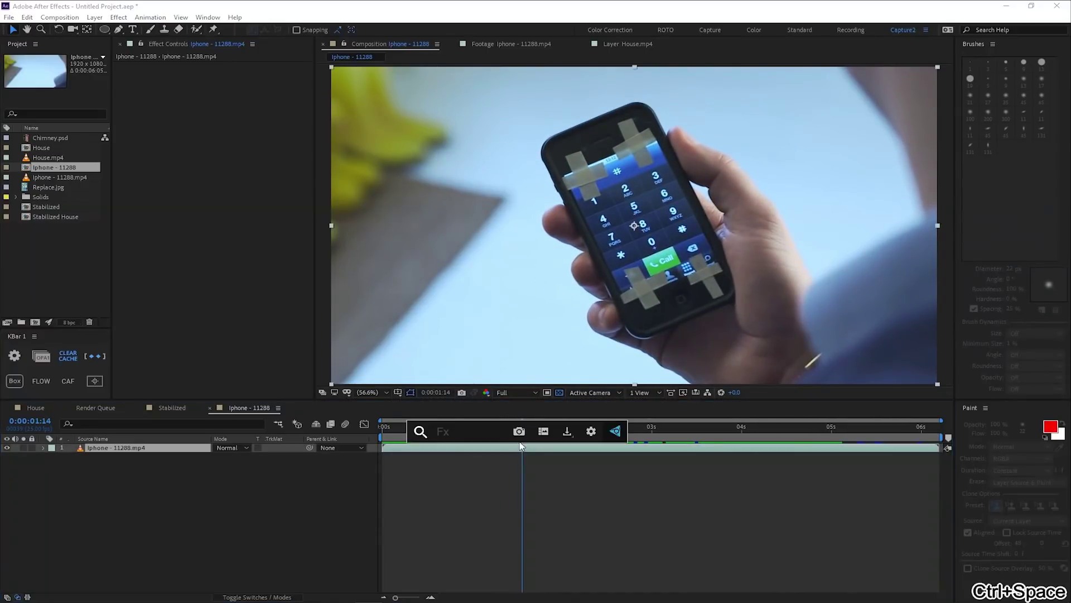
type("moch")
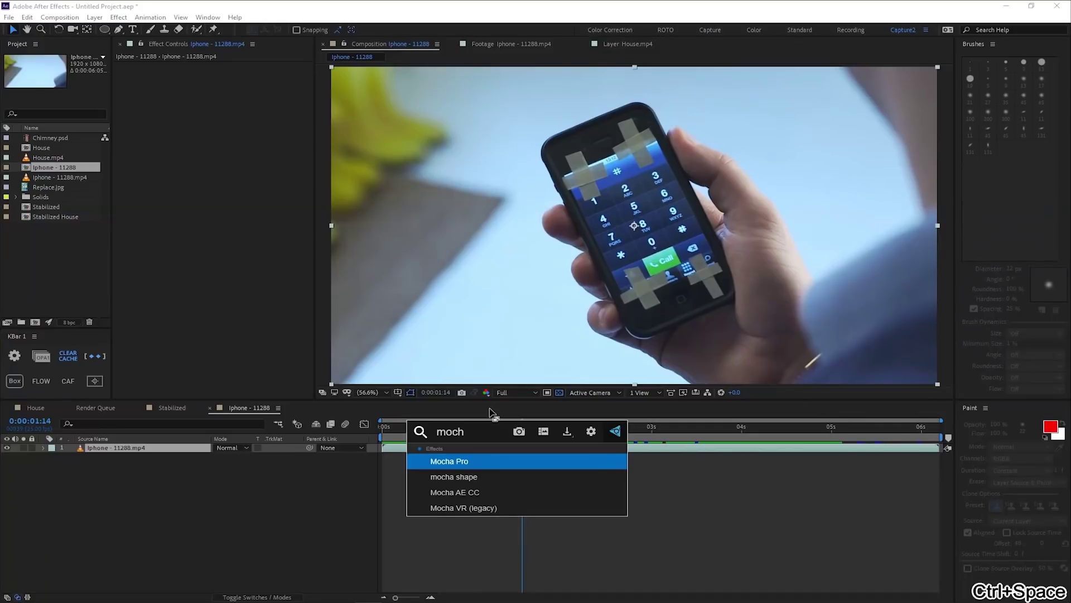
key("Down")
key("Down")
Step: Apply Mocha AE CC to the iPhone clip and draw a closed X-Spline shape around the phone
key("Return")
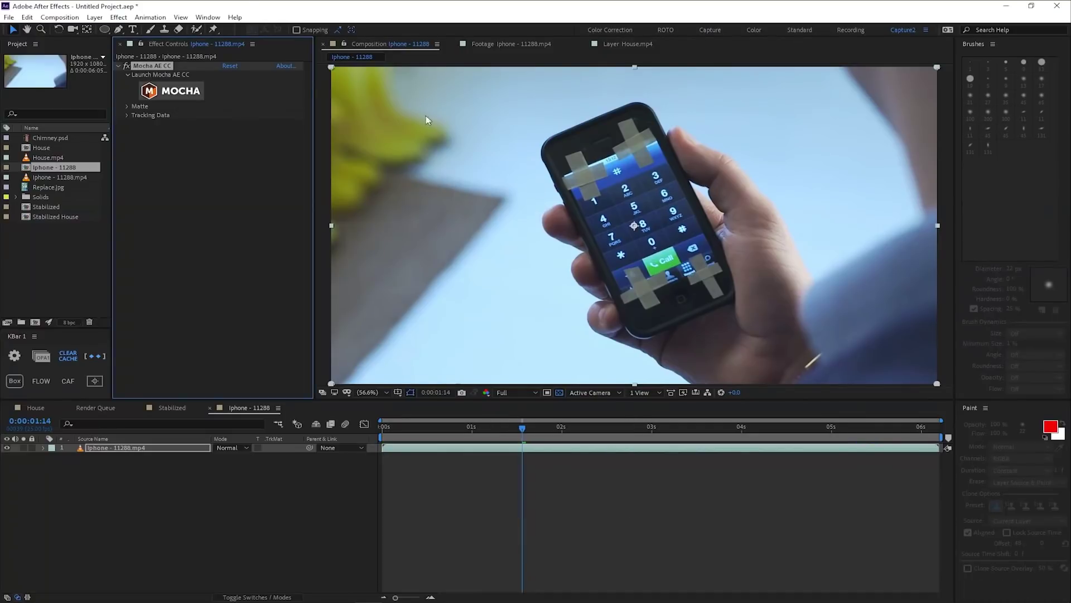
left_click(172, 91)
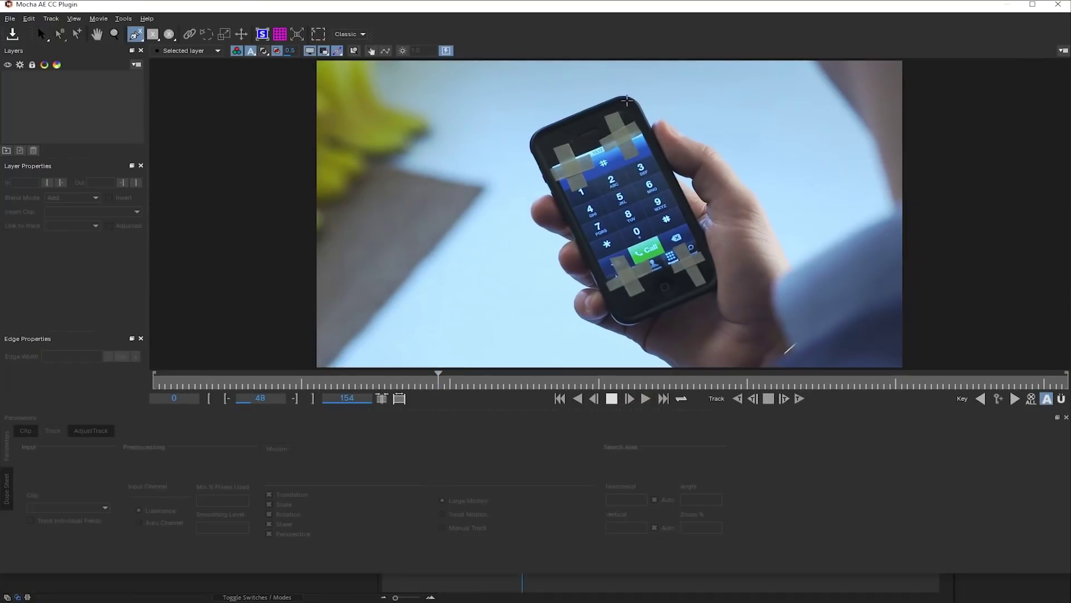
left_click(627, 99)
left_click(545, 120)
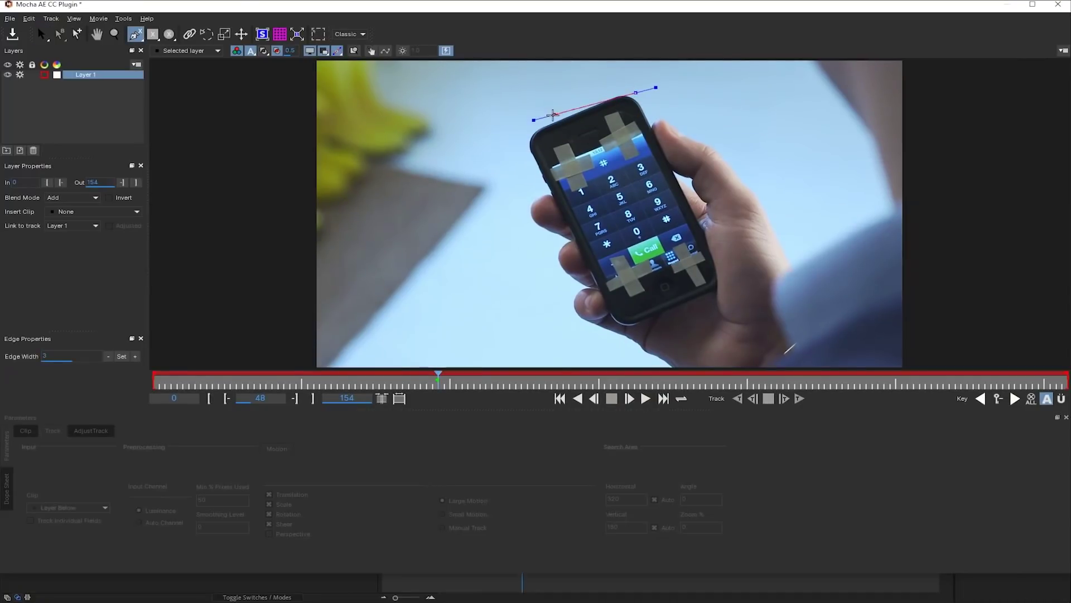
left_click(527, 137)
left_click(612, 309)
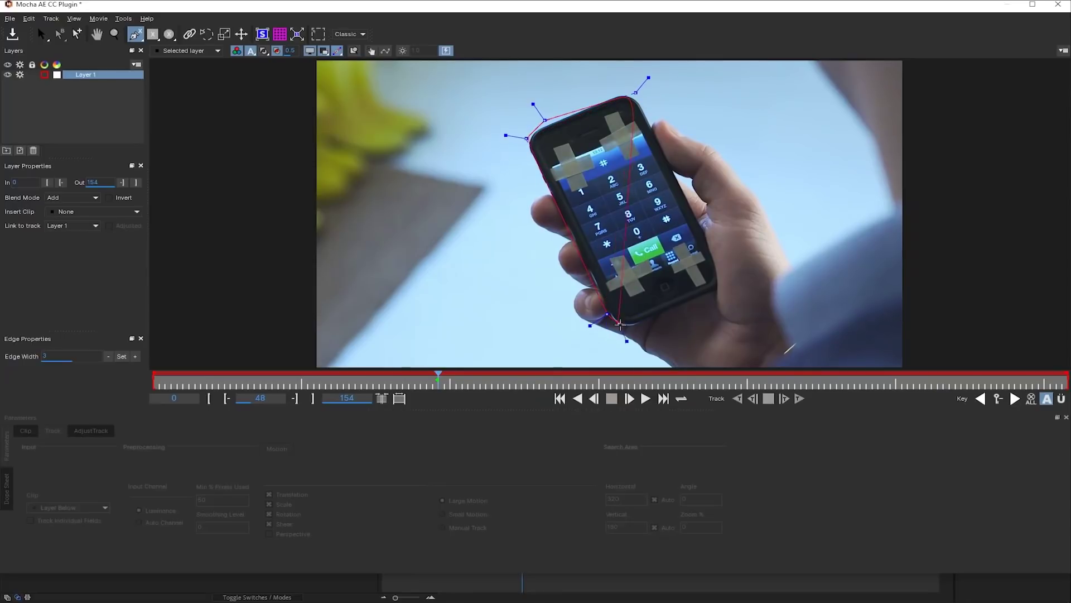
left_click(670, 315)
left_click(729, 277)
left_click(642, 120)
key("s")
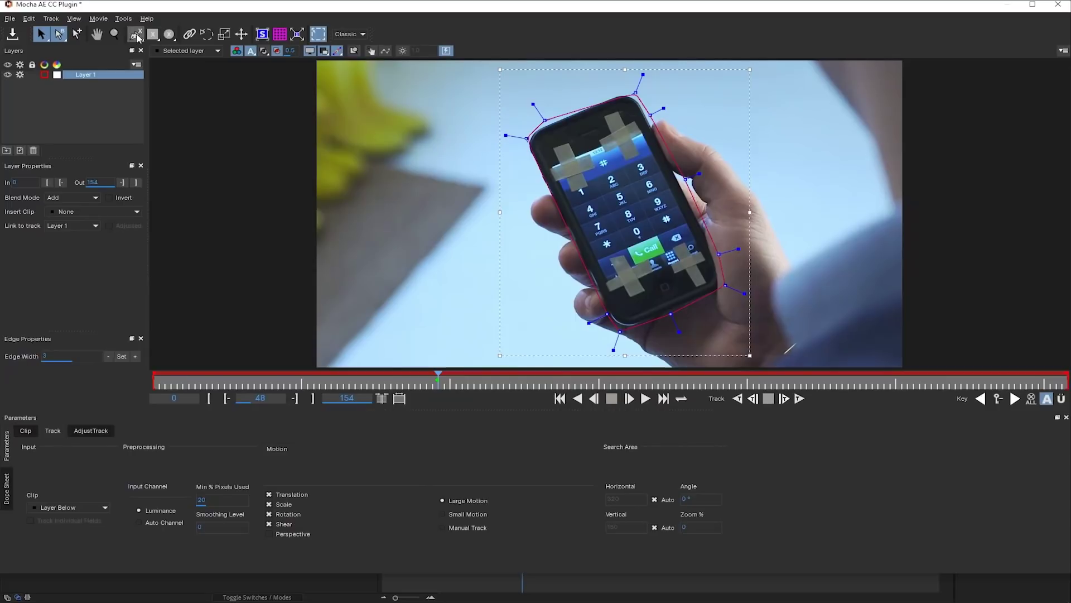
Step: Switch to the add-point spline tool and insert an extra point on the phone outline
left_click(135, 37)
left_click(137, 68)
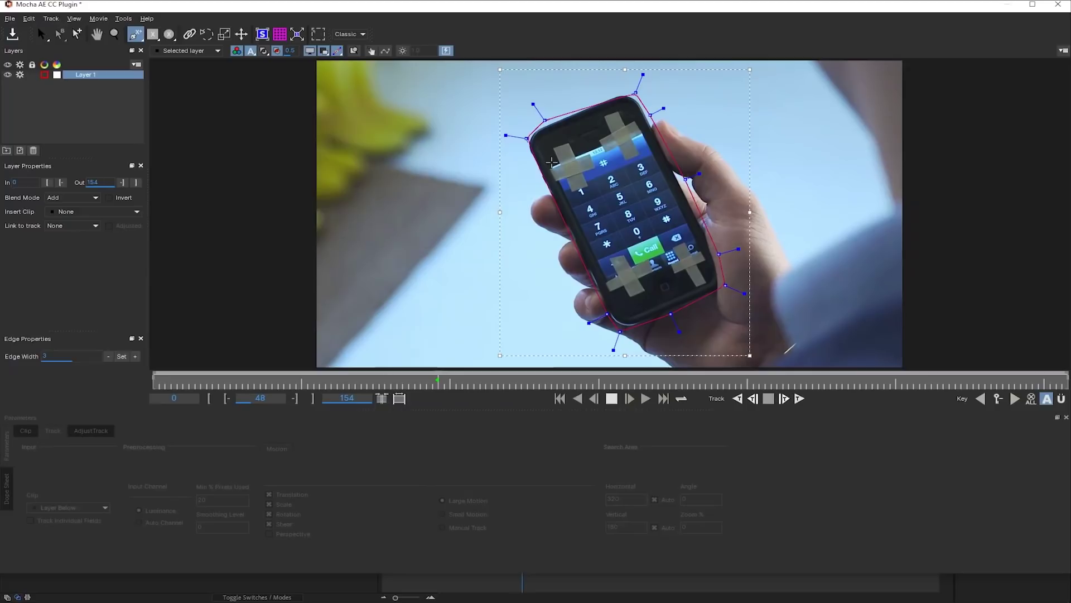
left_click(550, 162)
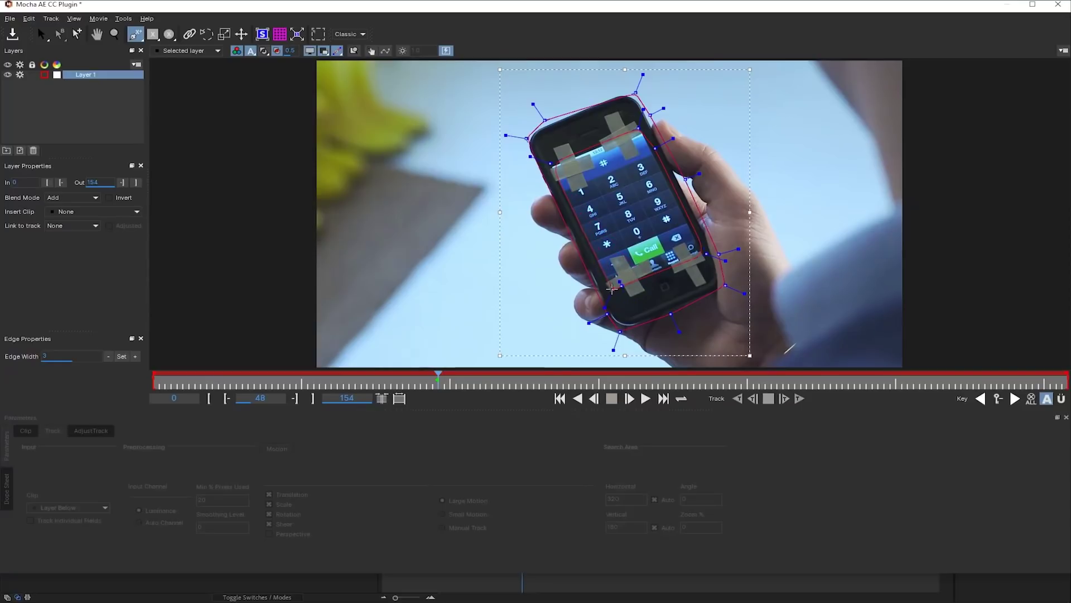
Step: Finish the shape, check its matte, enable Perspective, and set Min % Pixels Used to 90.16
right_click(572, 226)
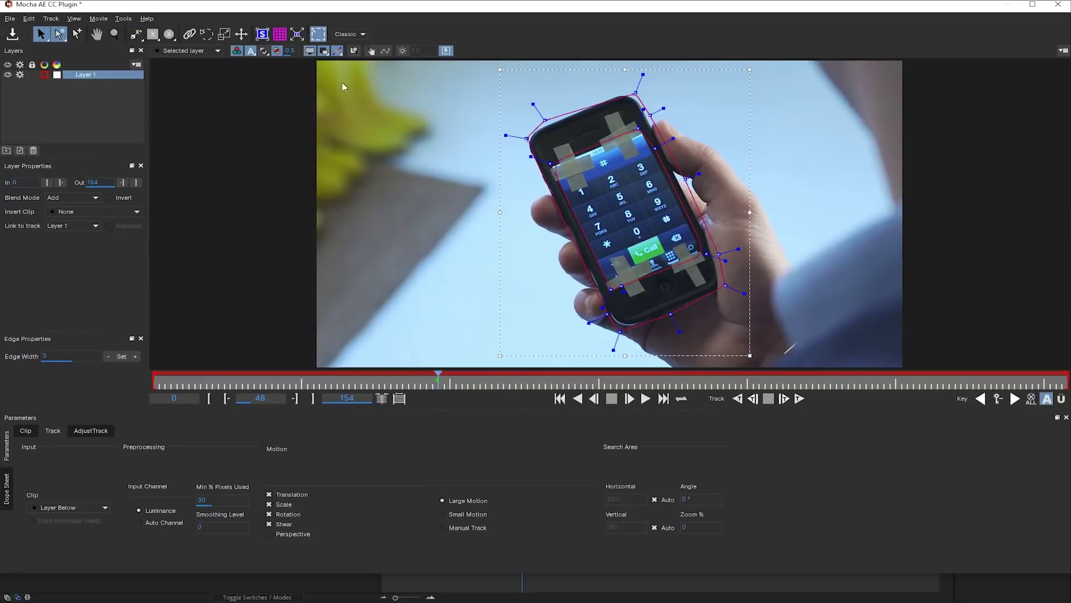
left_click(266, 50)
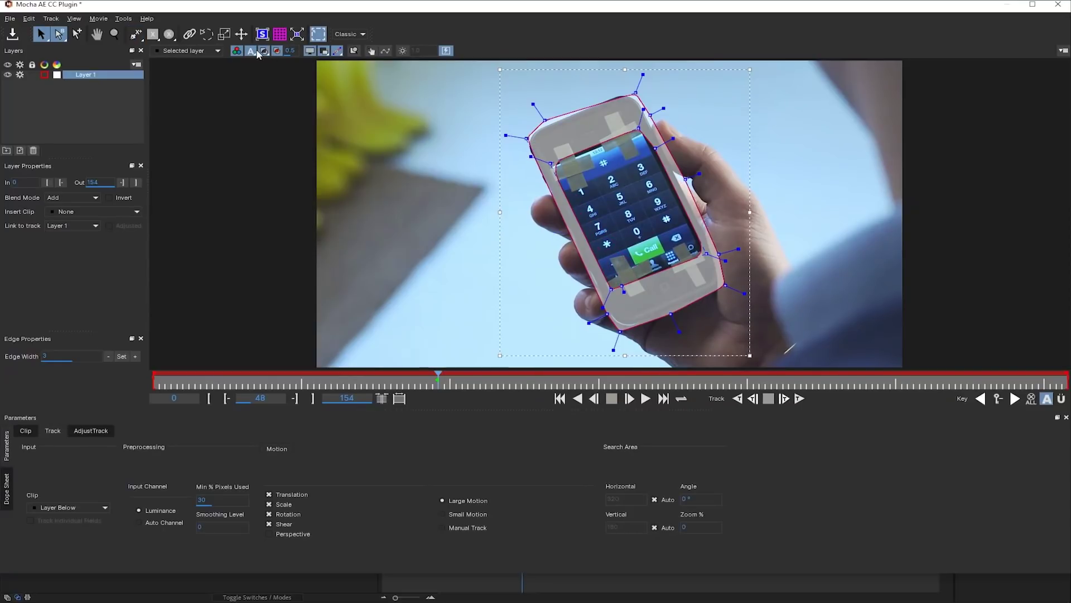
left_click(275, 52)
left_click(269, 534)
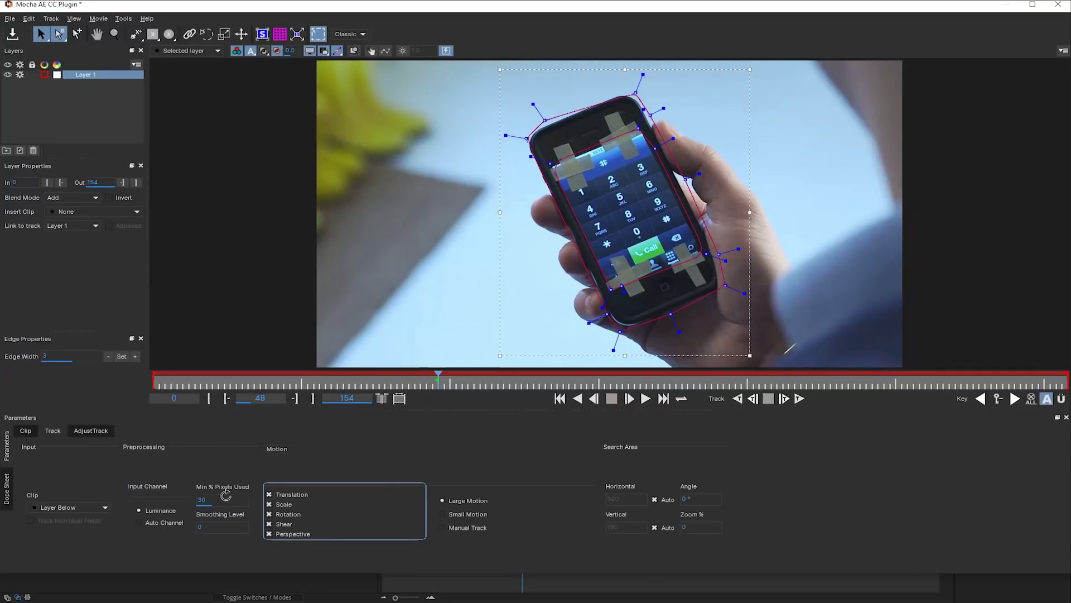
left_click_drag(225, 495, 244, 500)
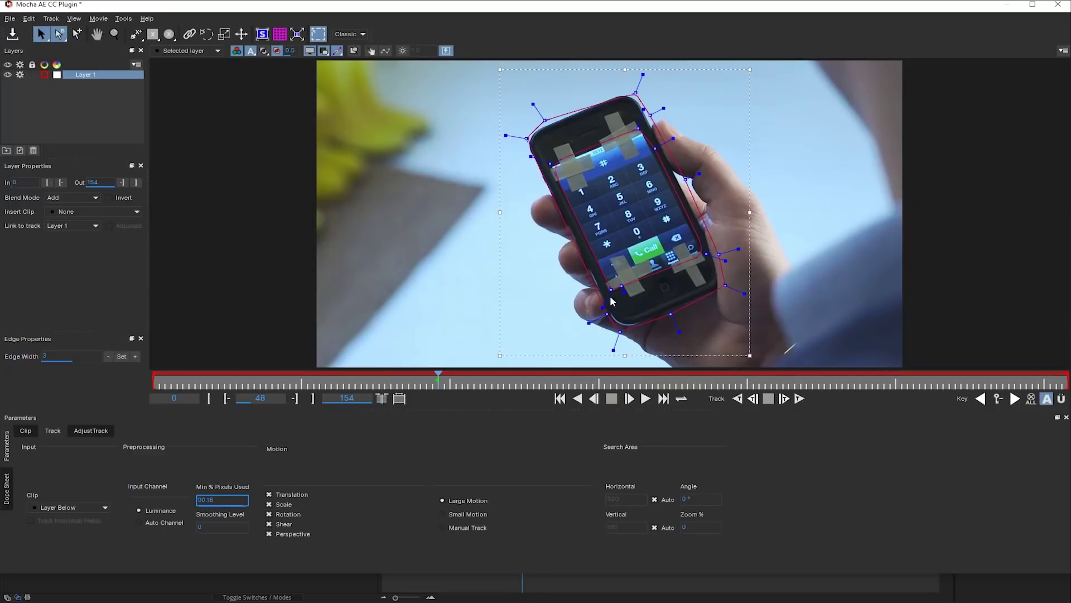
Step: Fit the surface corners to the phone screen, show the grid, and track forward
left_click(262, 34)
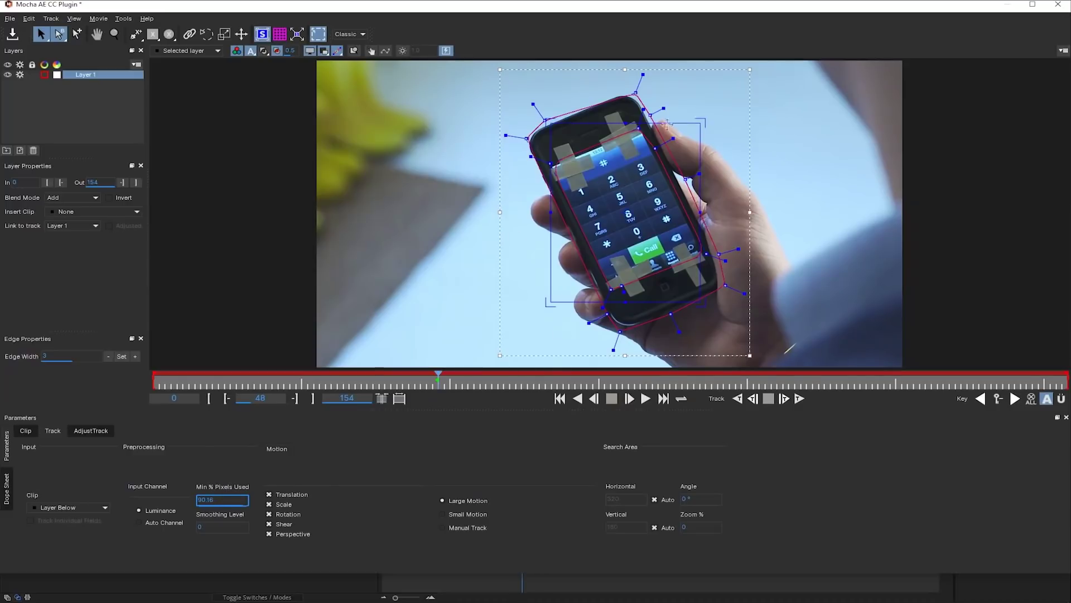
left_click_drag(700, 124, 639, 129)
left_click_drag(700, 304, 706, 255)
left_click_drag(551, 304, 614, 290)
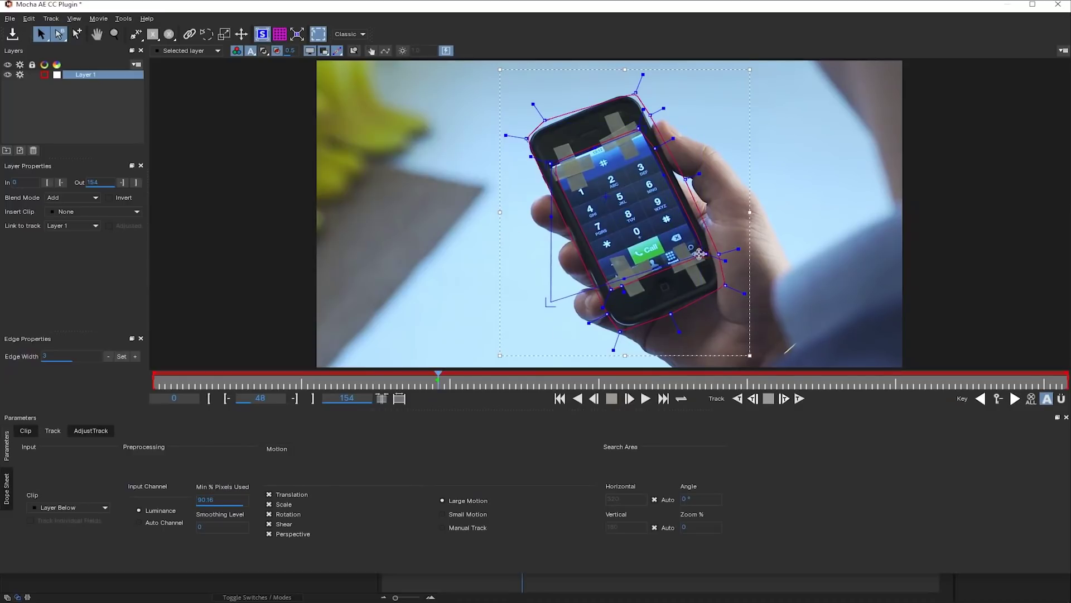
key("g")
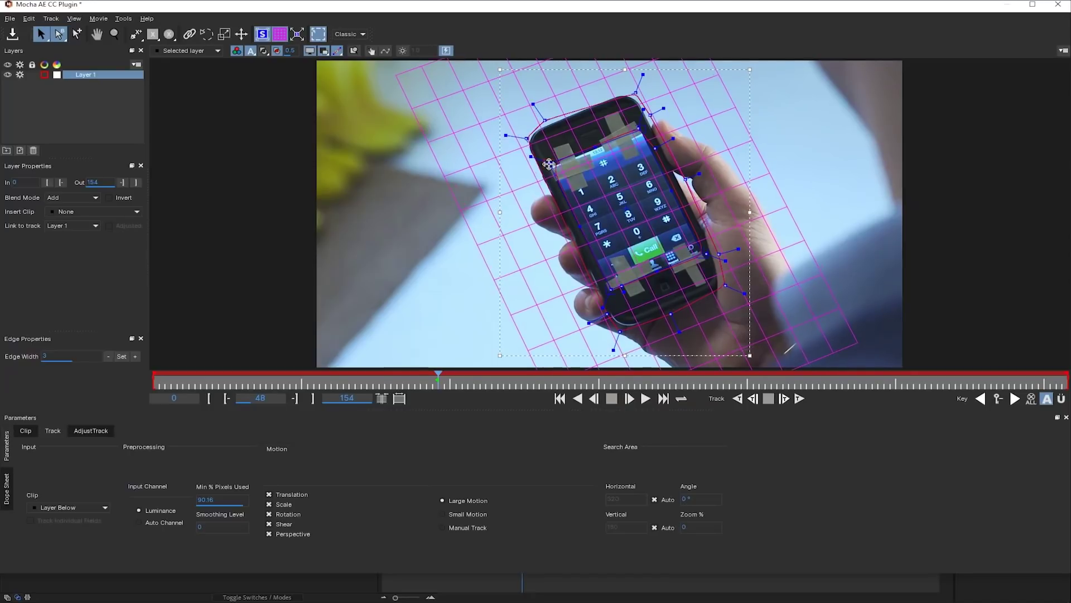
key("t")
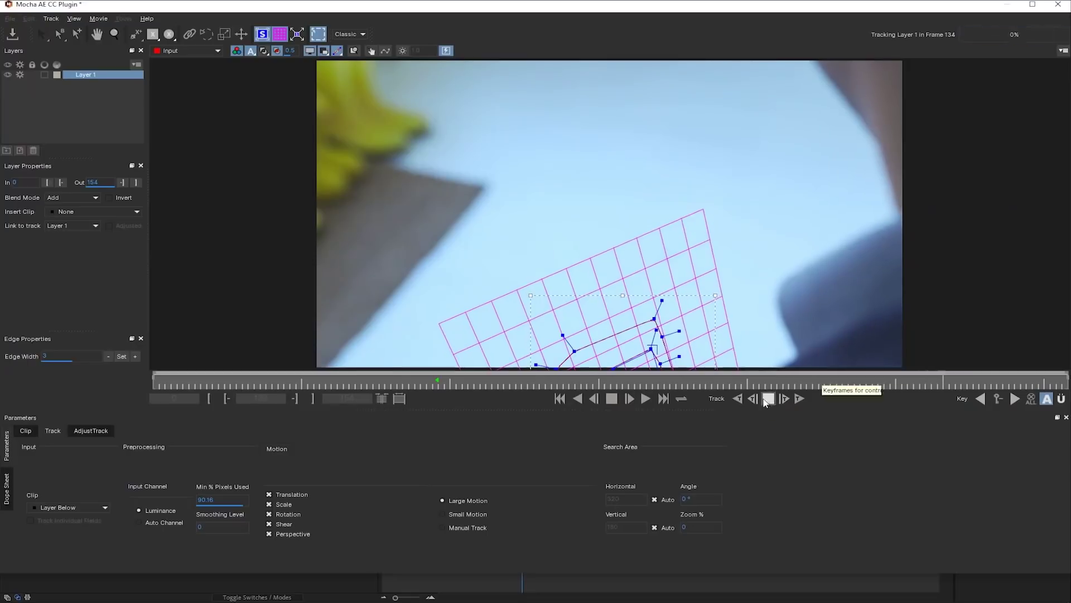
Step: Track Layer 1 backward from frame 49, stop at frame 28, then inspect frame 32
left_click_drag(953, 381, 437, 395)
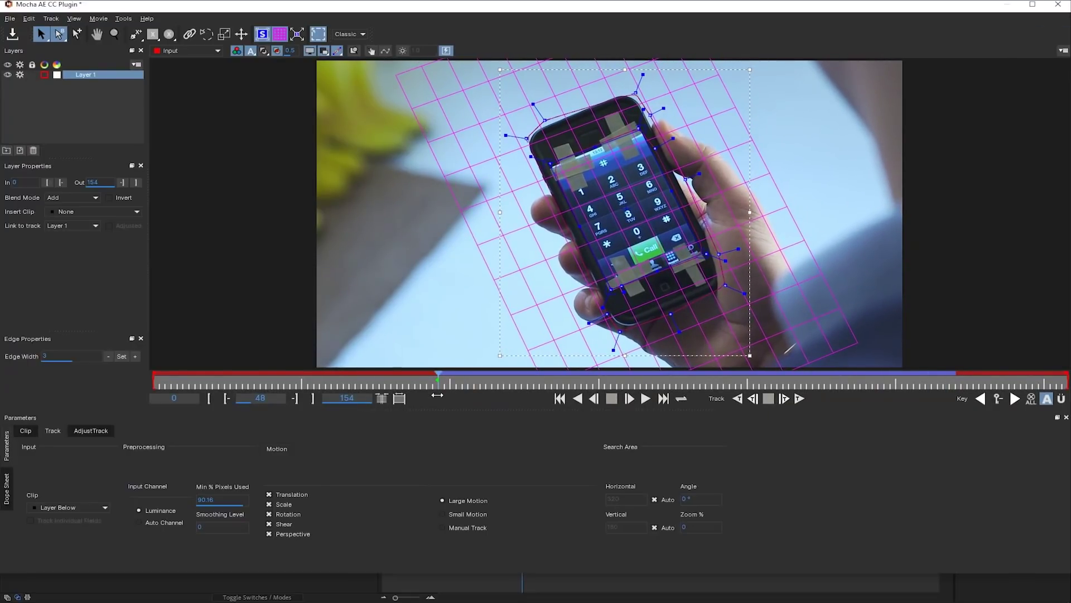
left_click(736, 402)
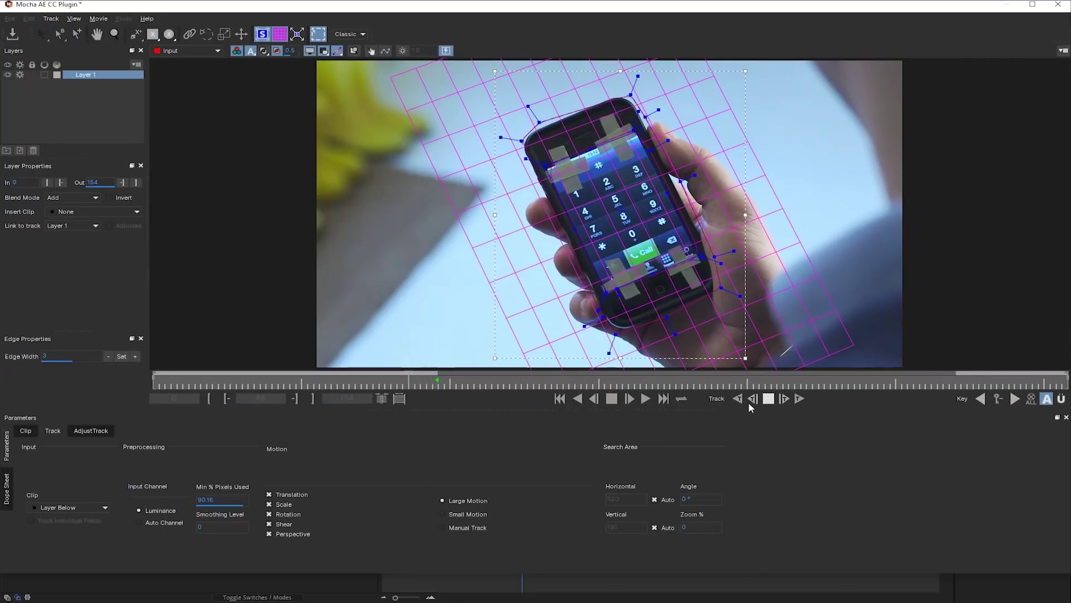
left_click(765, 399)
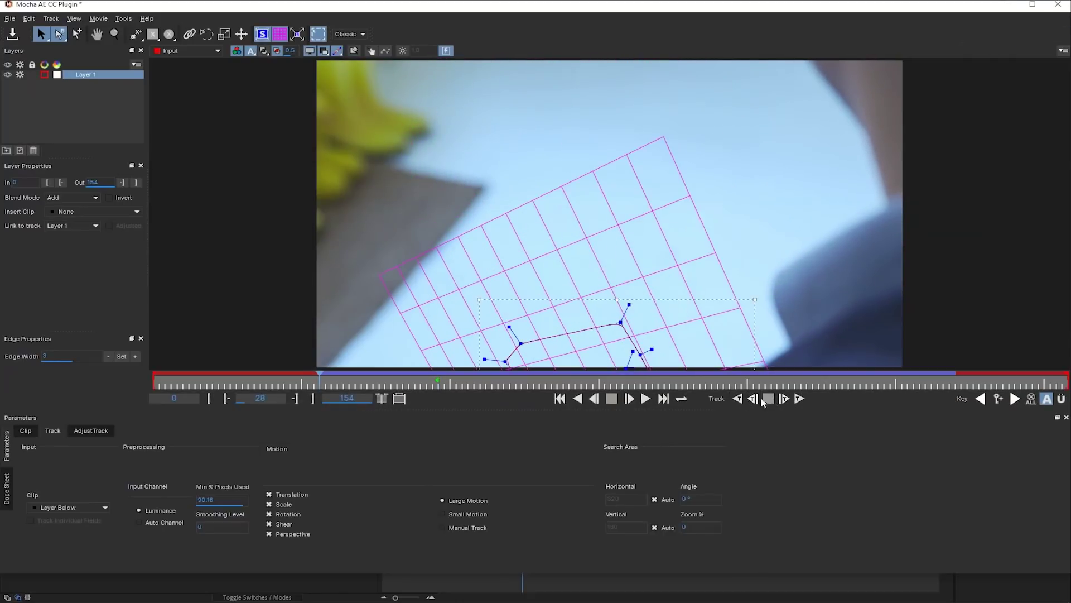
left_click_drag(319, 380, 343, 381)
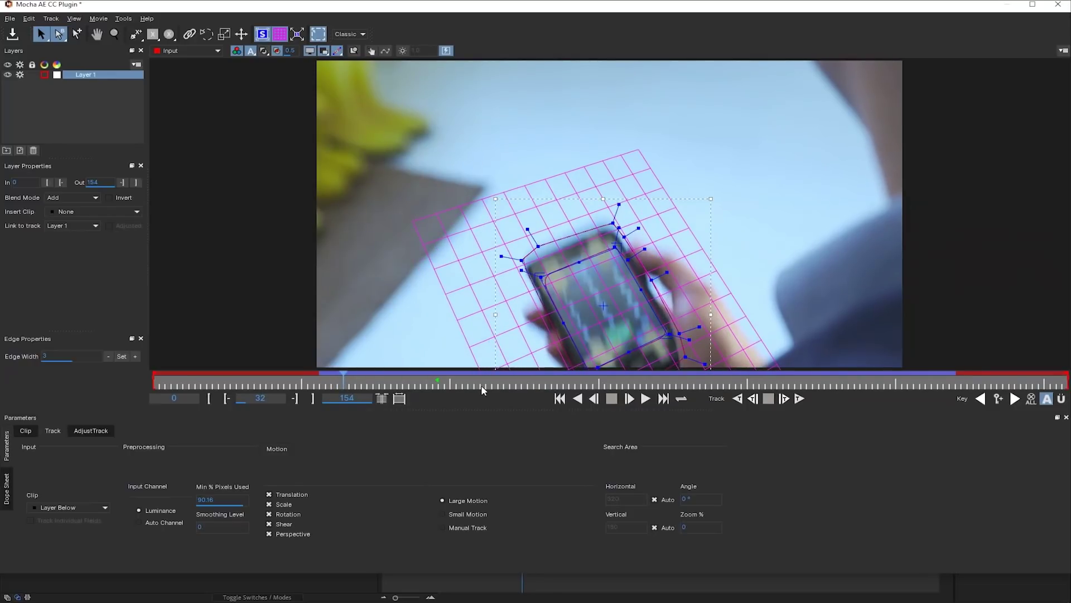
Step: Set motion to Manual Track, delete keyframes 28–31 in the Dope Sheet, and review nearby frames
left_click(443, 528)
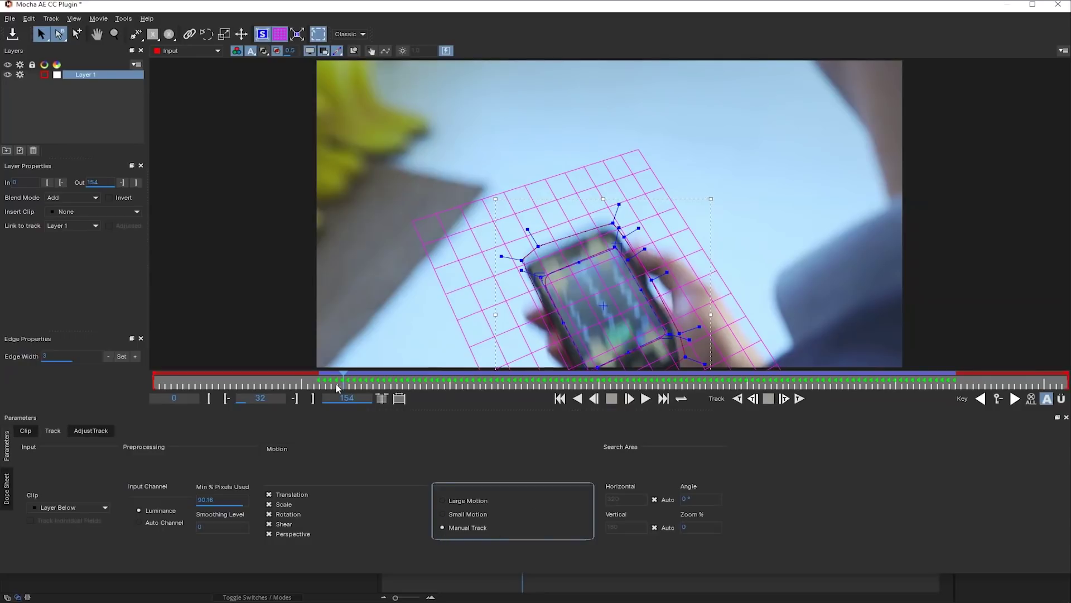
left_click(7, 489)
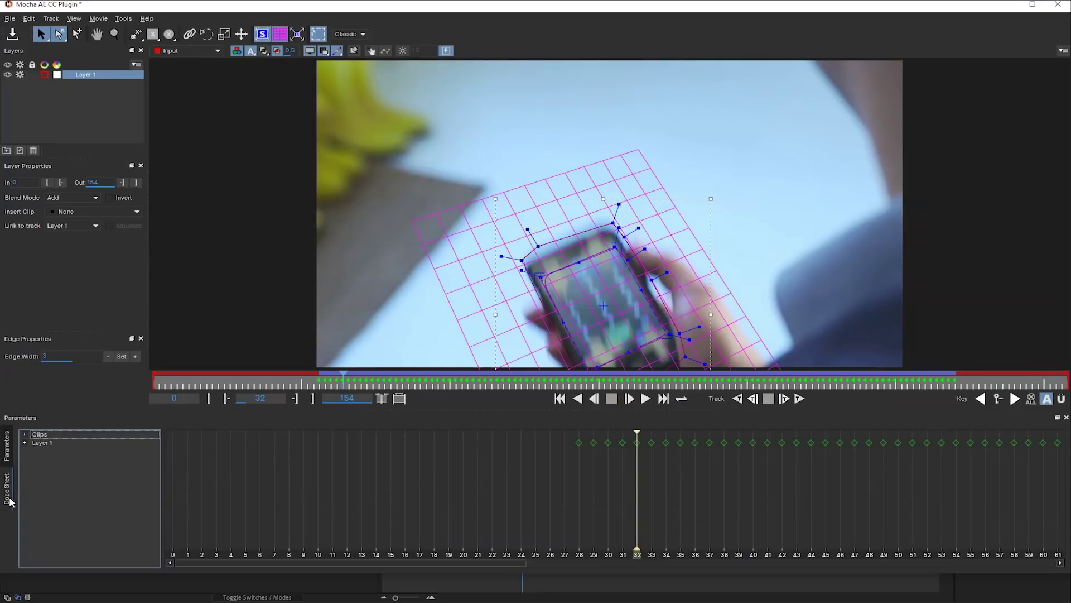
left_click_drag(558, 439, 618, 445)
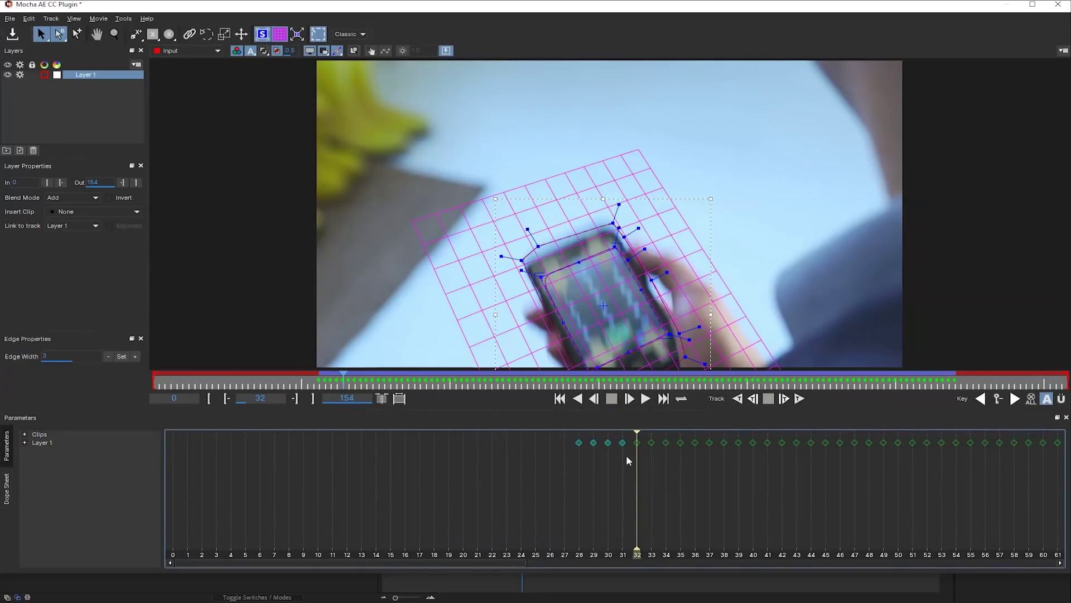
key("Delete")
left_click(8, 445)
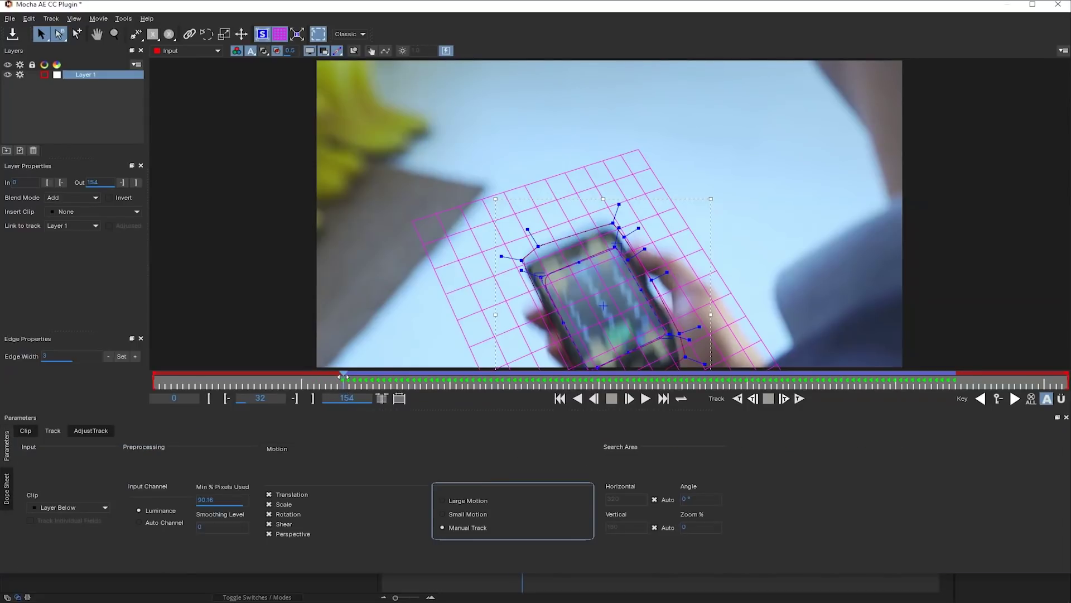
key("ctrl+Left")
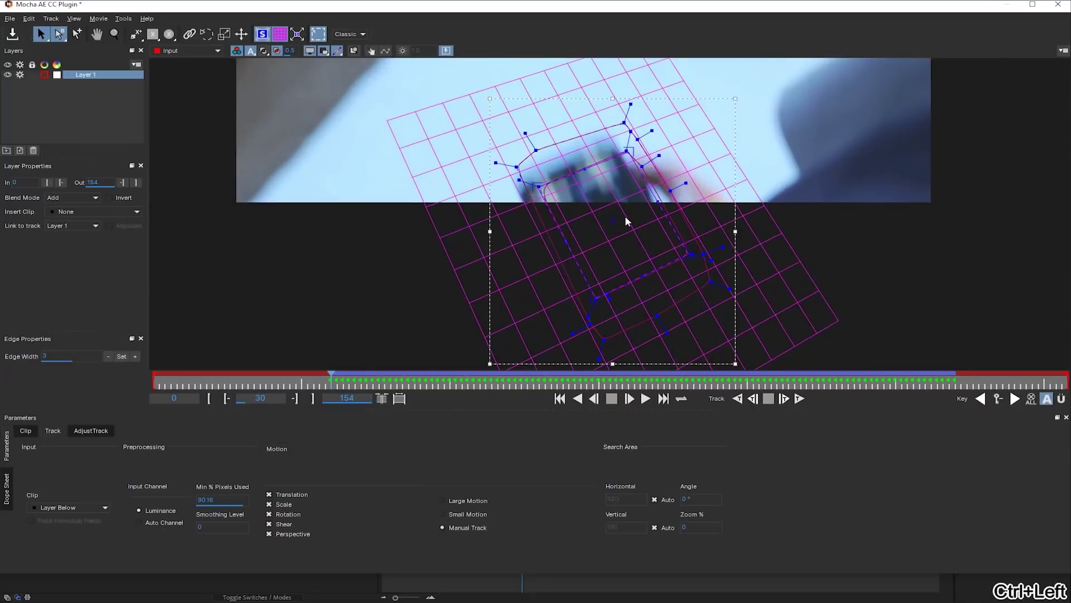
key("ctrl+Right")
key("ctrl+Right")
key("ctrl+Right")
key("ctrl+Right")
key("ctrl+Right")
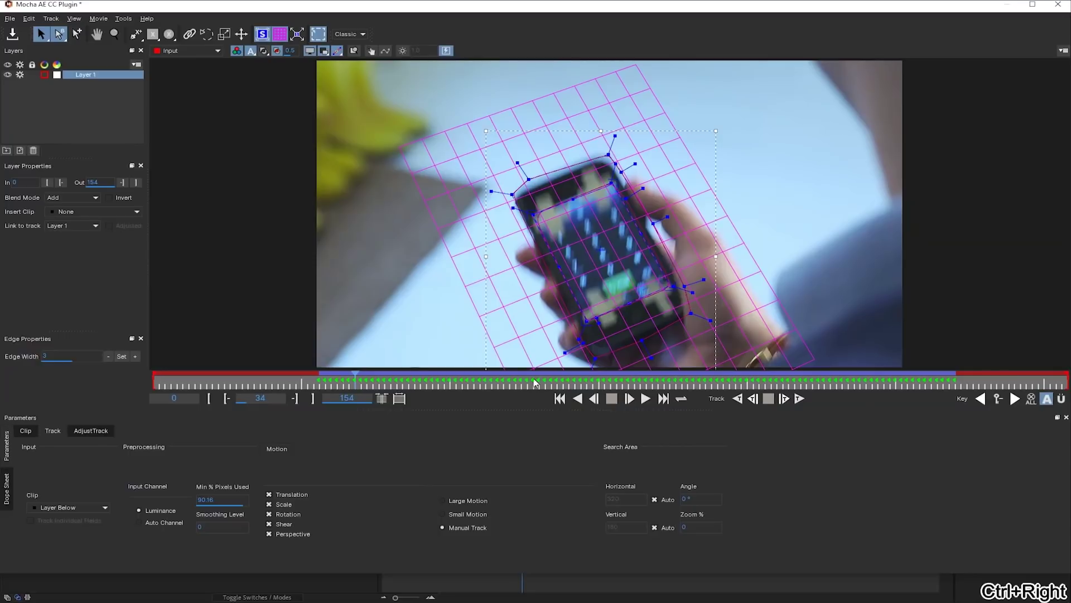
Step: Delete the bad keyframes 124–135 near the track's end and step through frames to check it
left_click_drag(534, 382, 885, 379)
left_click(7, 488)
scroll(387, 561, "right", 10)
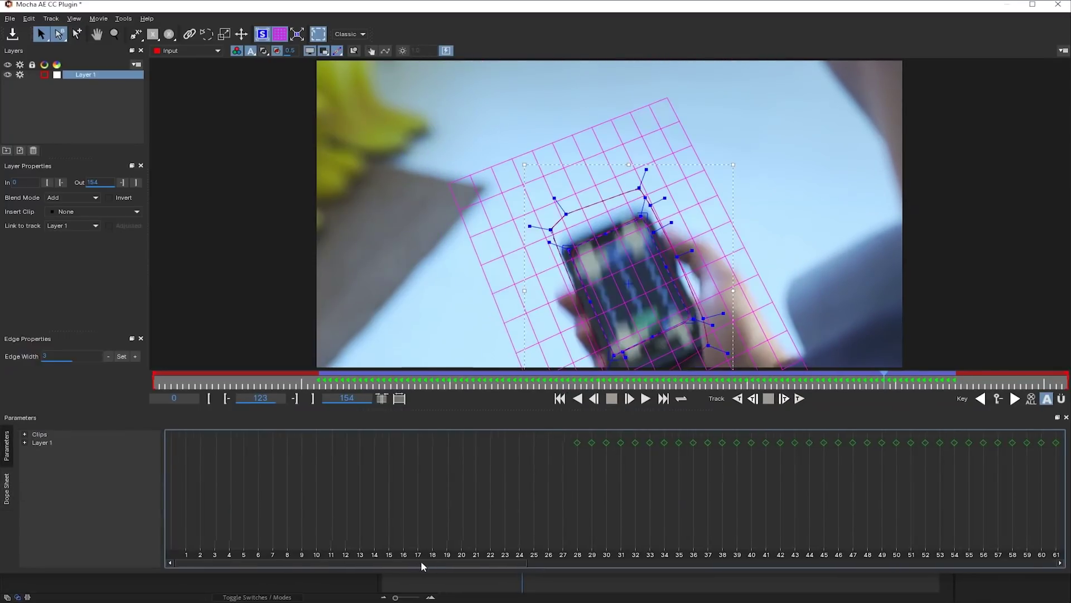
left_click_drag(828, 436, 626, 472)
key("Delete")
left_click(7, 446)
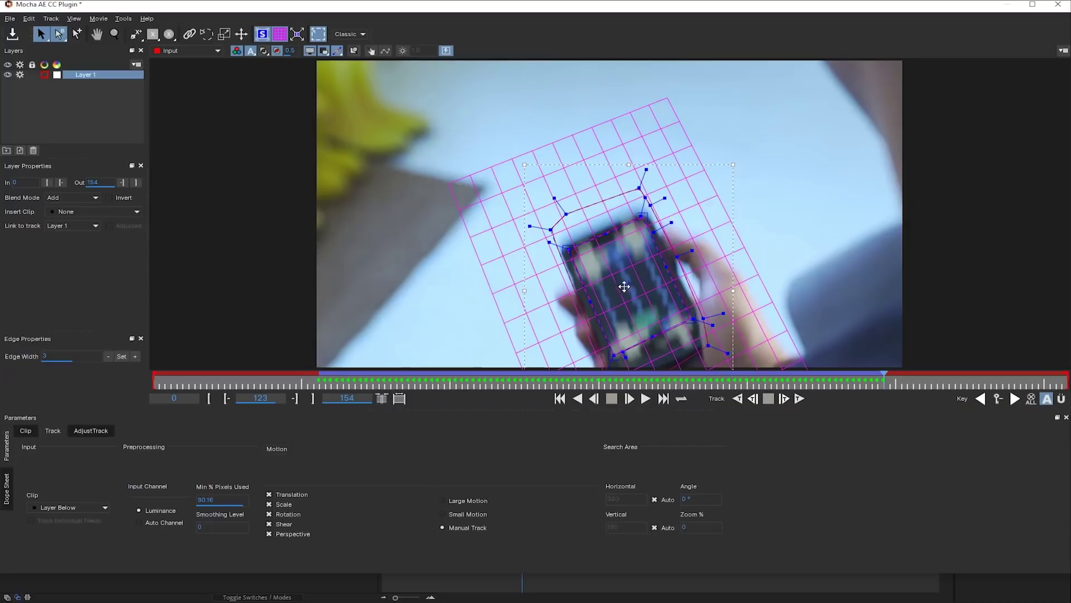
key("ctrl+Left")
key("ctrl+Right")
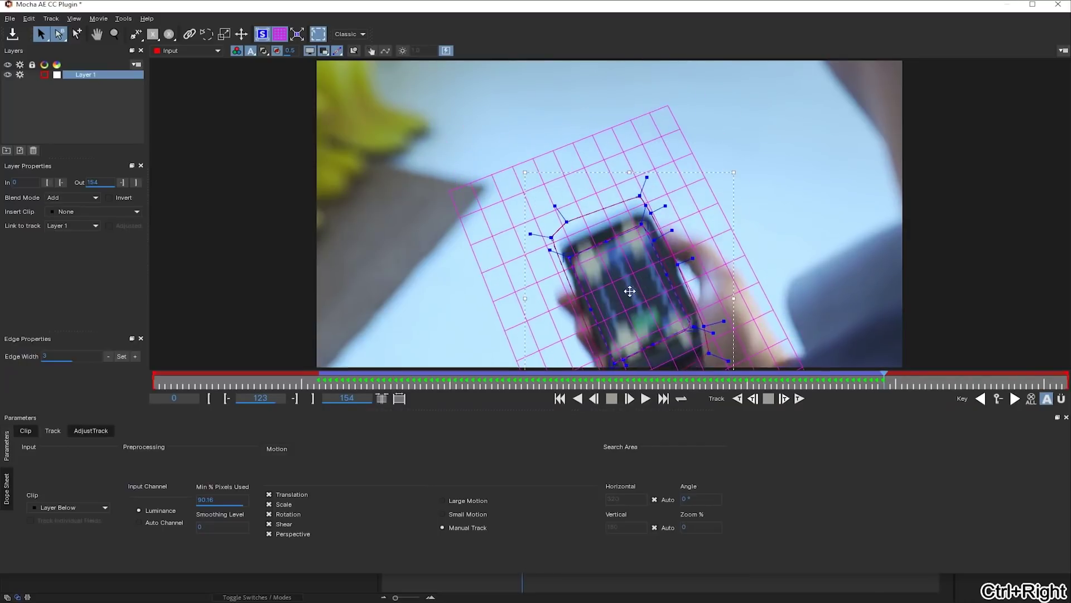
key("ctrl+Right")
key("ctrl+Right")
key("ctrl+Right")
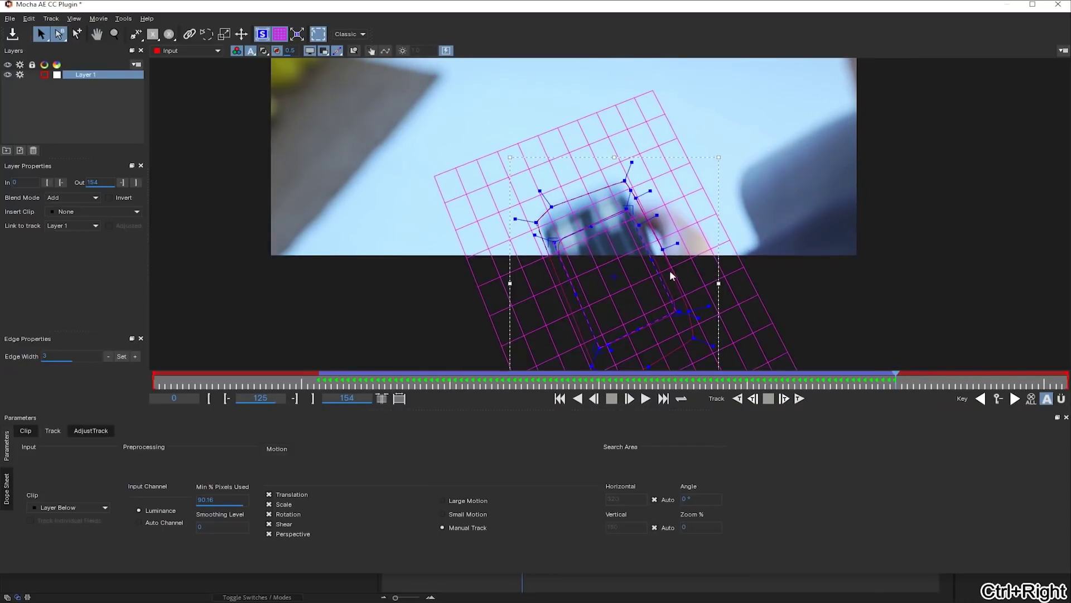
key("ctrl+Left")
key("ctrl+Left")
key("ctrl+Left")
key("ctrl+Left")
key("ctrl+Left")
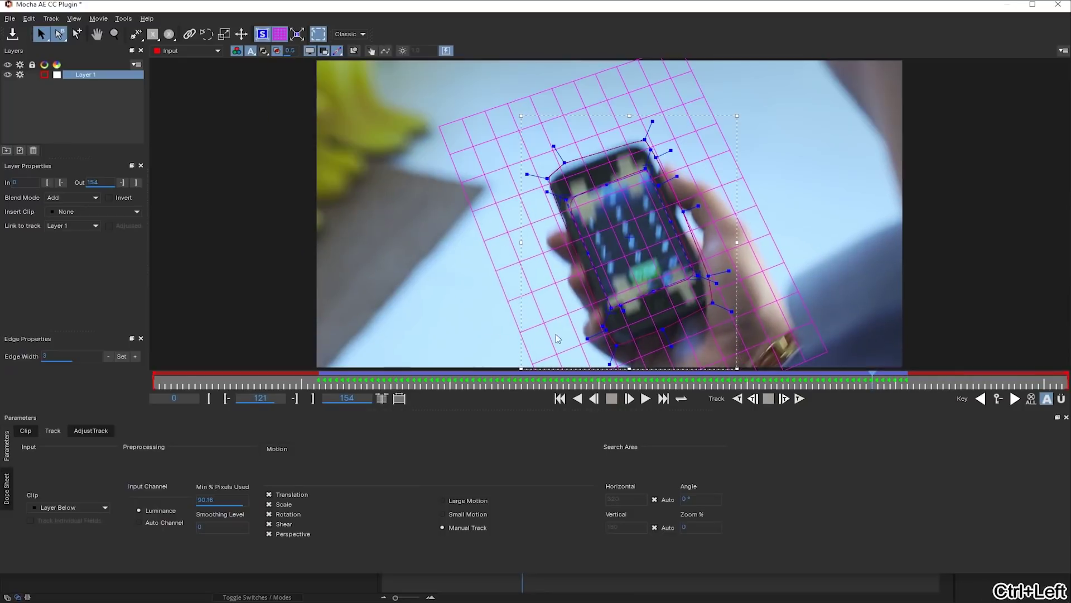
Step: Preview the Grid8x8 and Logo inserts on the screen and switch motion back to Large Motion
left_click(96, 217)
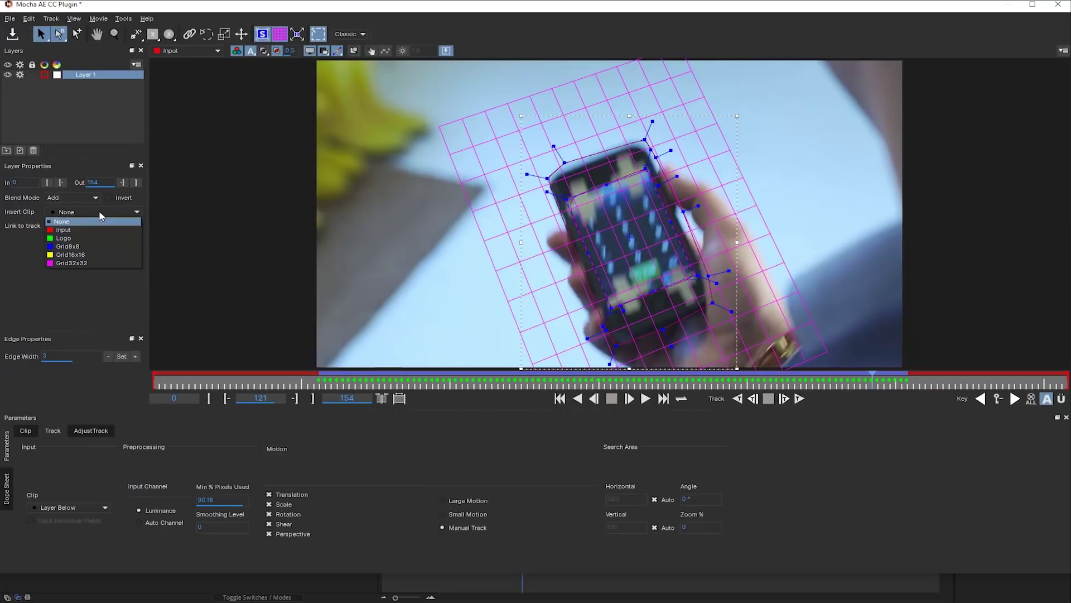
left_click(99, 247)
left_click(453, 500)
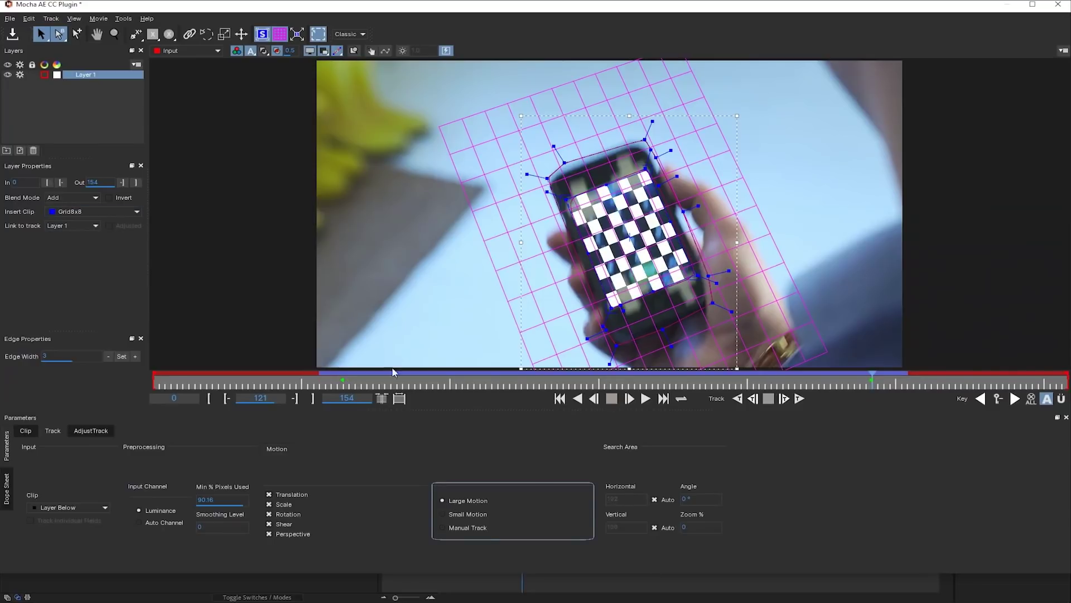
left_click(89, 212)
left_click(92, 240)
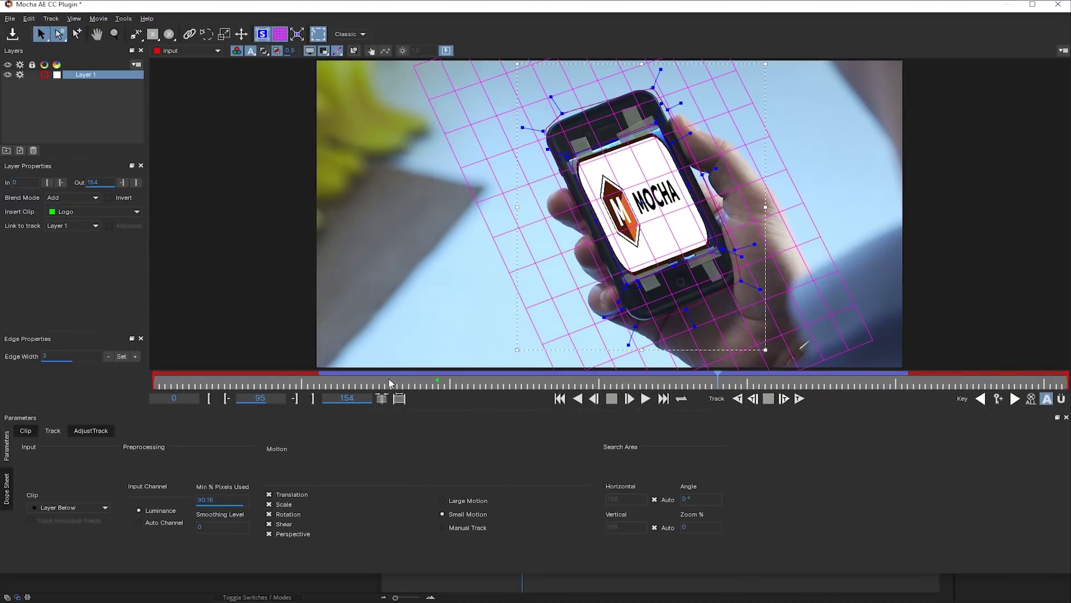
Step: Set the work range to frames 28–127, track forward through it, and quit Mocha
left_click(389, 382)
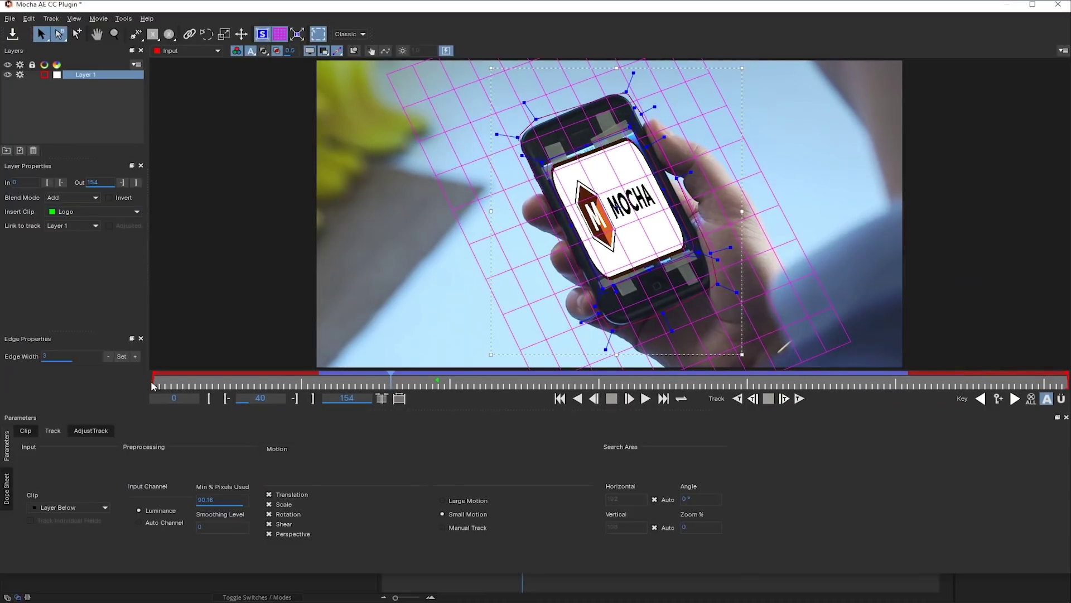
left_click_drag(154, 384, 320, 384)
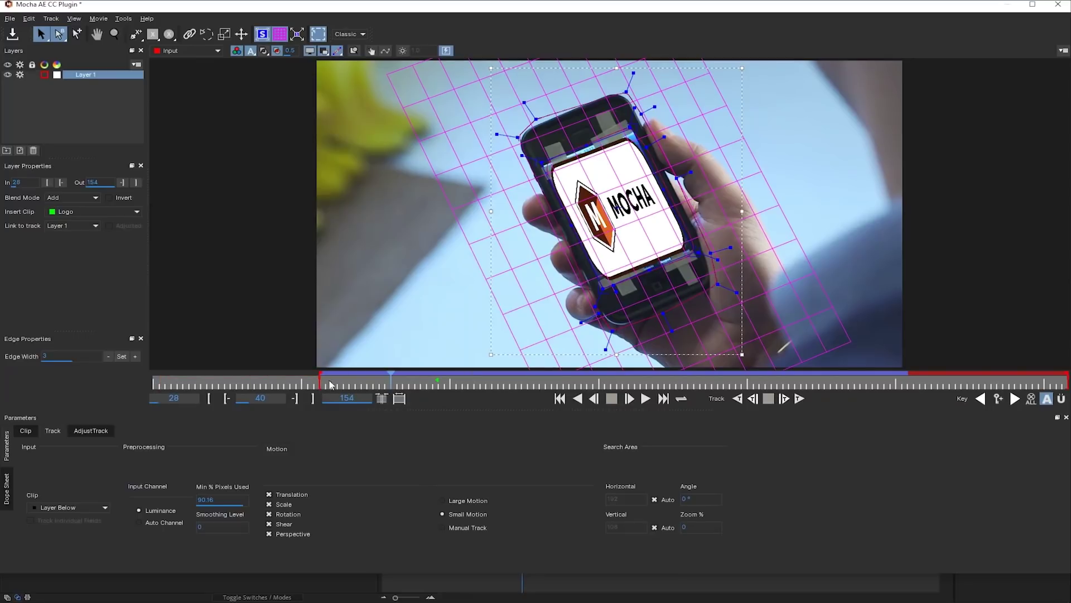
left_click_drag(1067, 382, 906, 383)
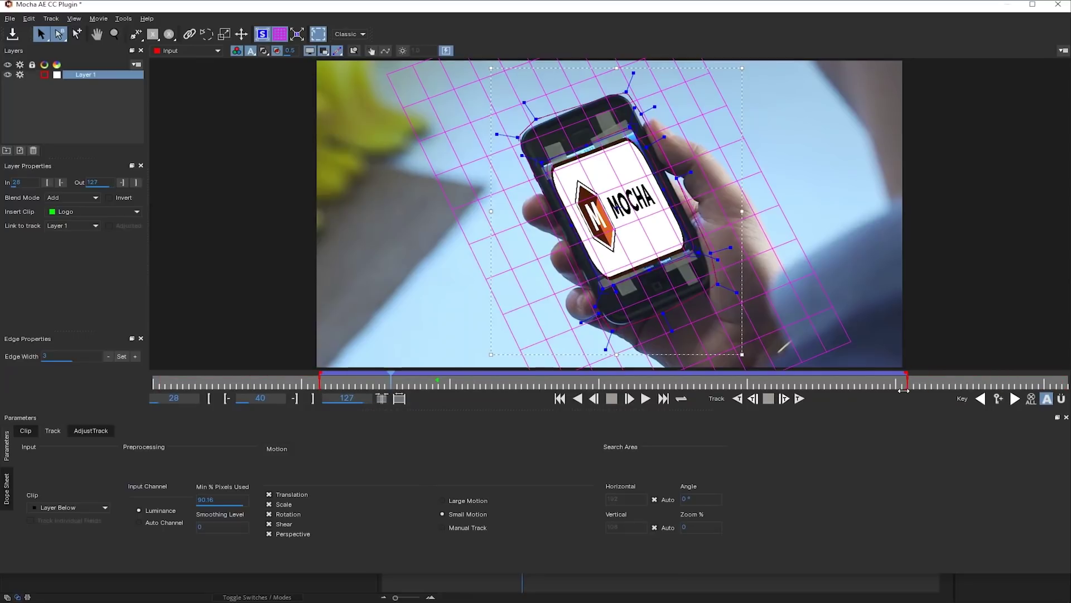
key("t")
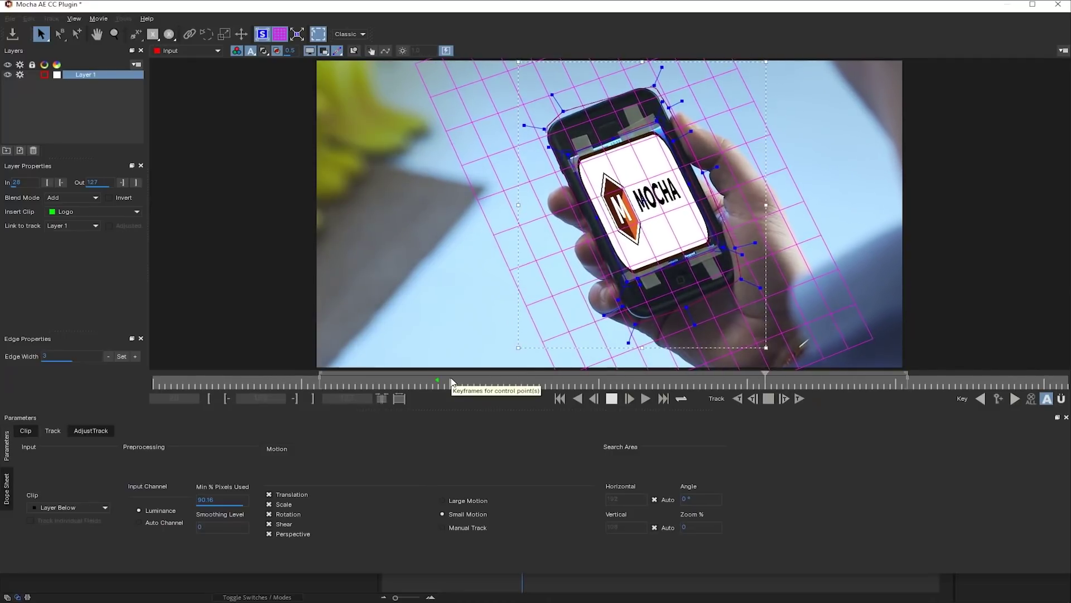
left_click_drag(707, 379, 527, 380)
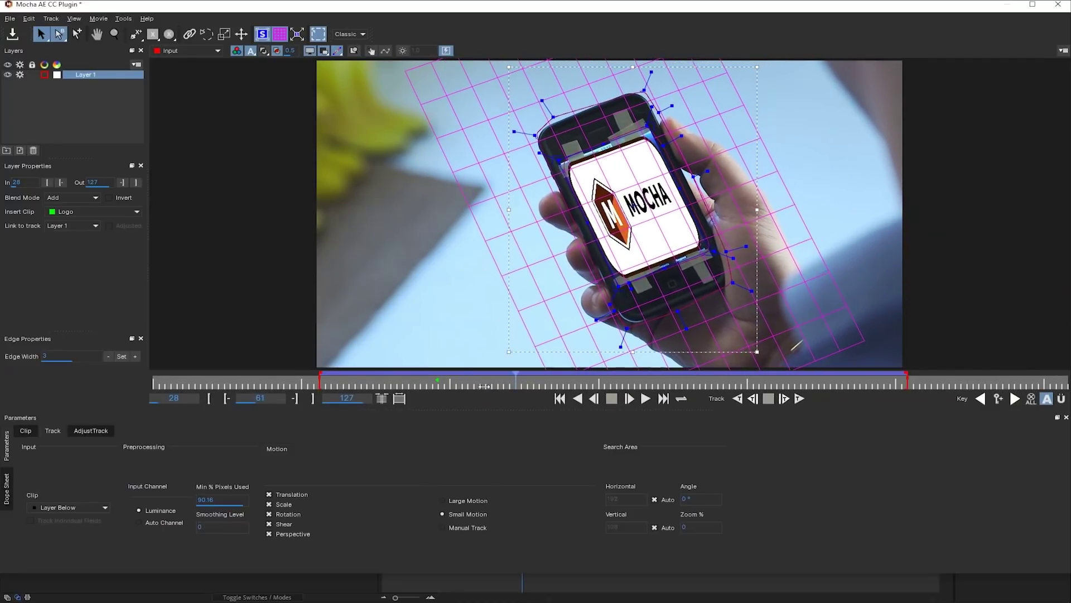
key("ctrl+q")
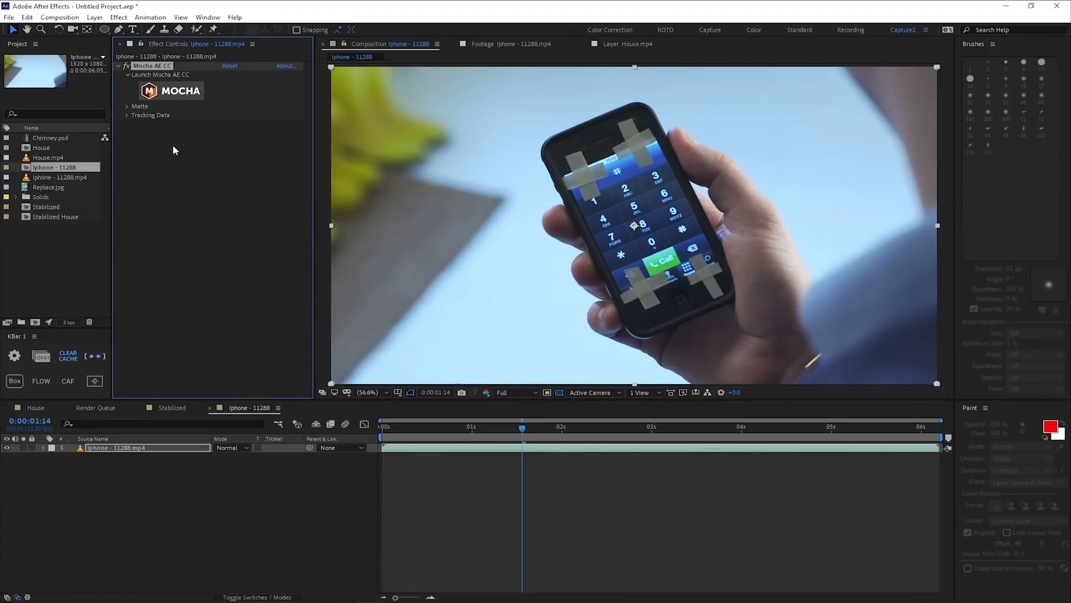
Step: Load Layer 1's track data into the Mocha AE CC effect, tick Invert, and scrub to verify stabilization
left_click(128, 115)
left_click(258, 124)
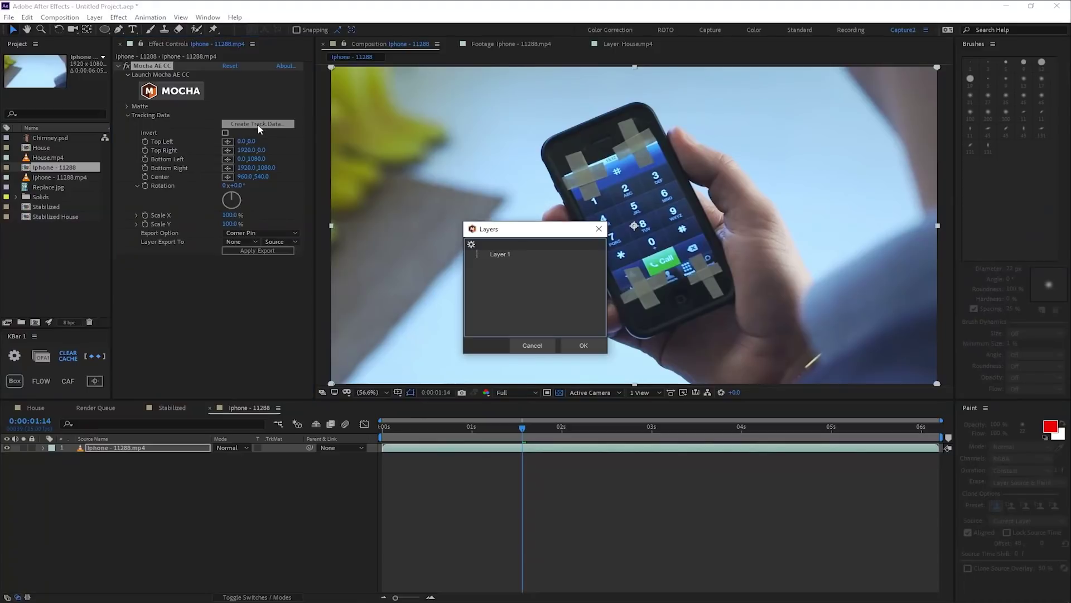
left_click(474, 255)
left_click(584, 346)
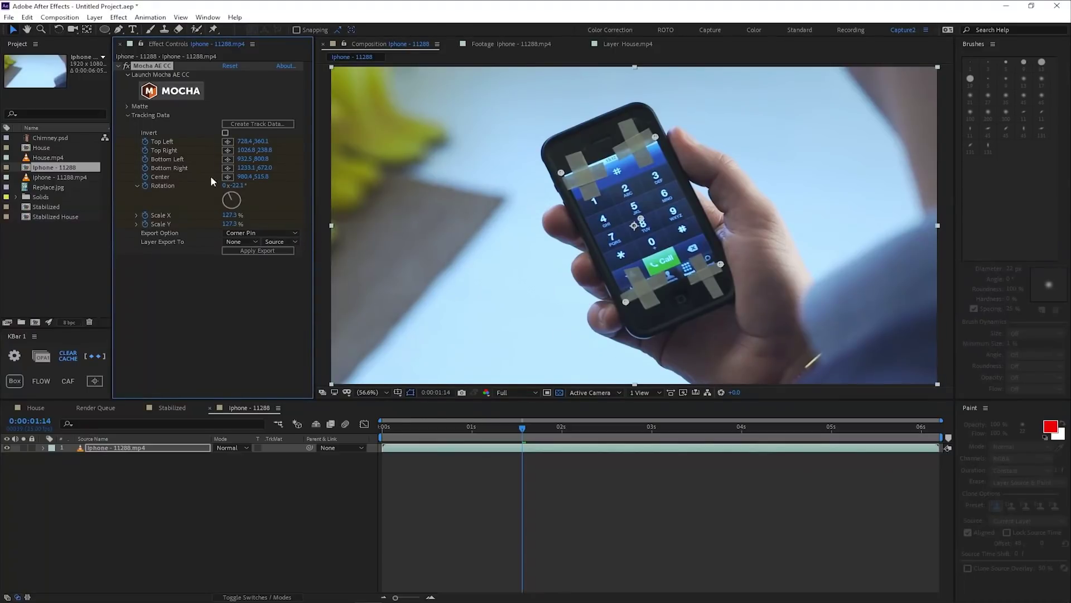
left_click(225, 133)
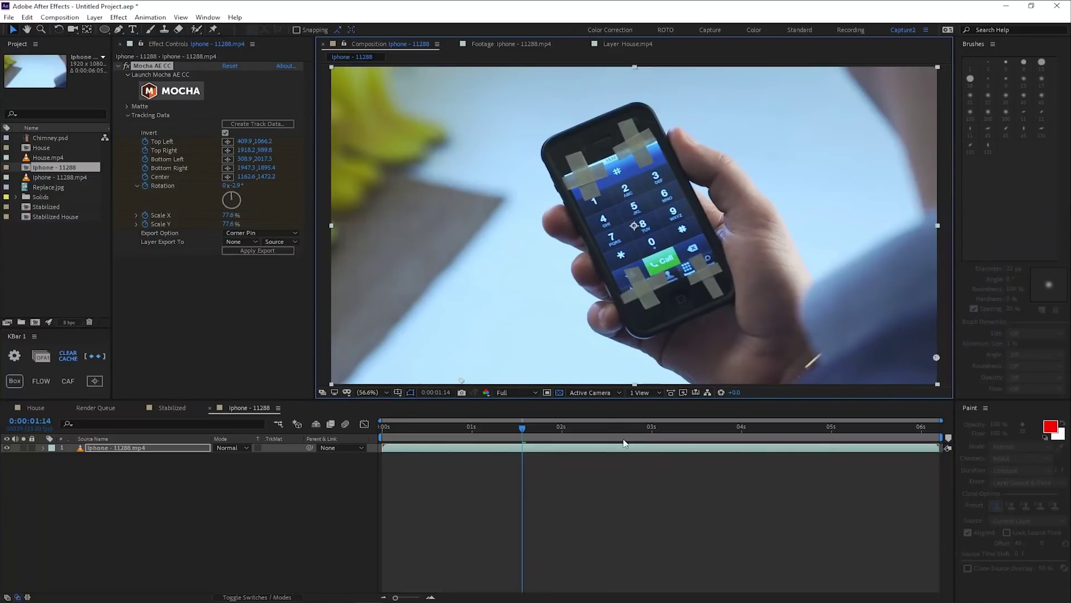
left_click_drag(518, 440, 622, 446)
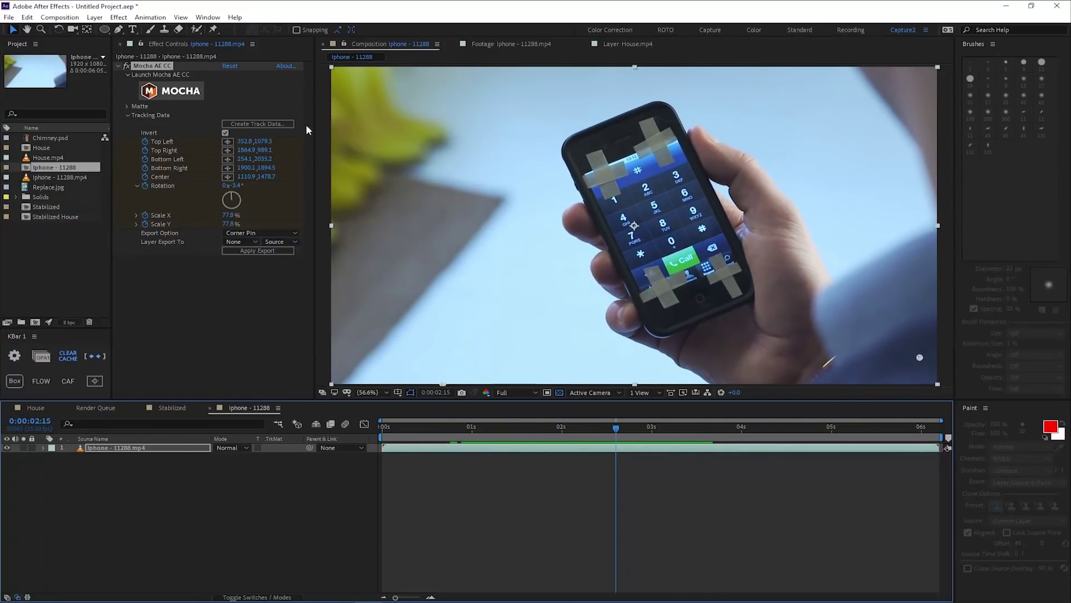
Step: Reopen Mocha, nudge Layer 1's top-left surface corner outward, save, and quit back to After Effects
left_click(167, 95)
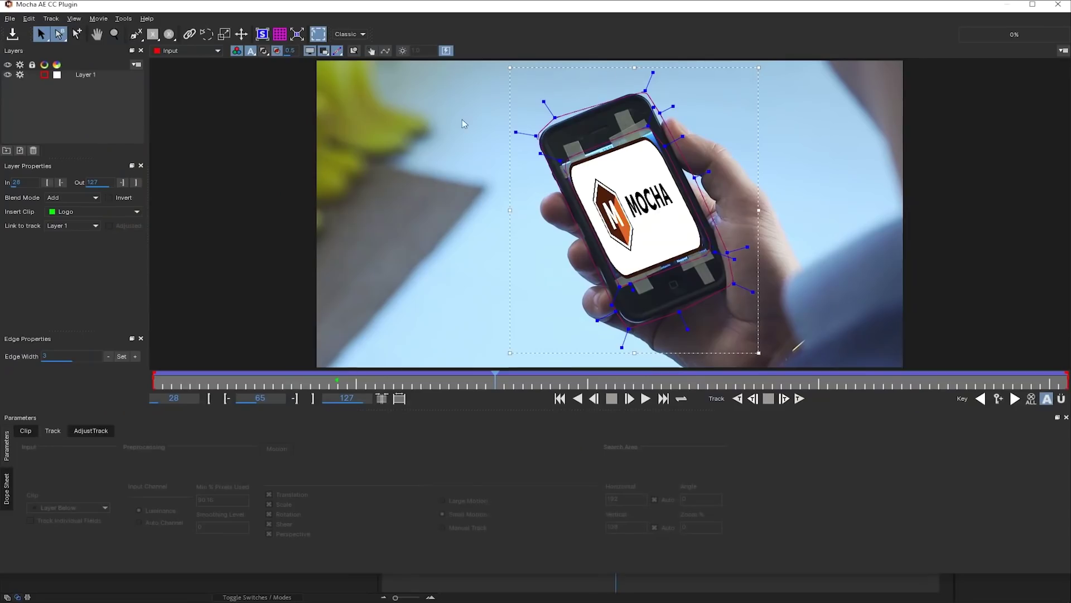
left_click(84, 74)
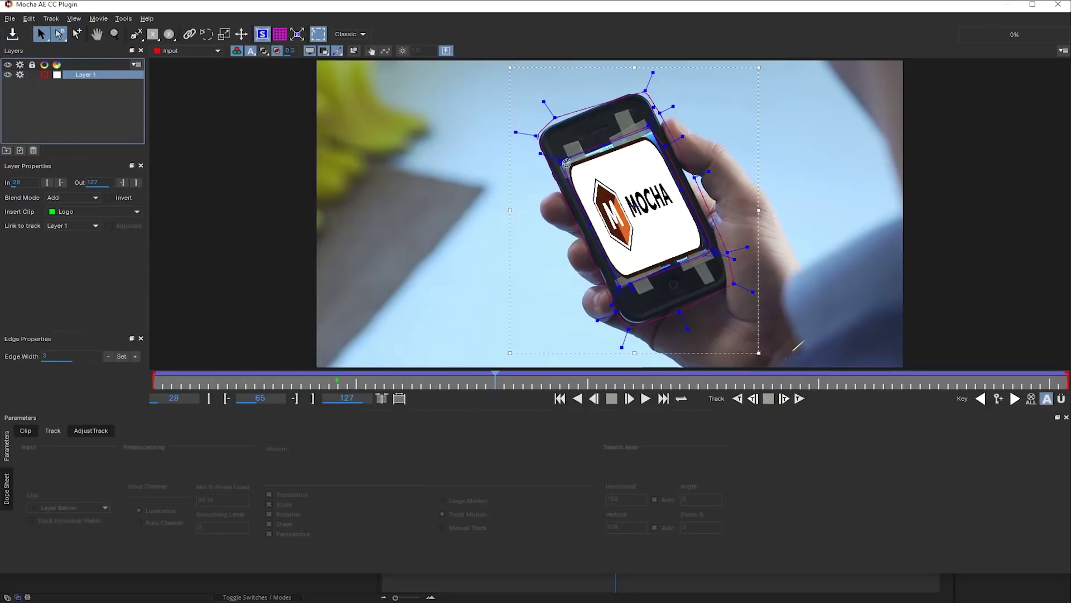
left_click_drag(561, 161, 552, 159)
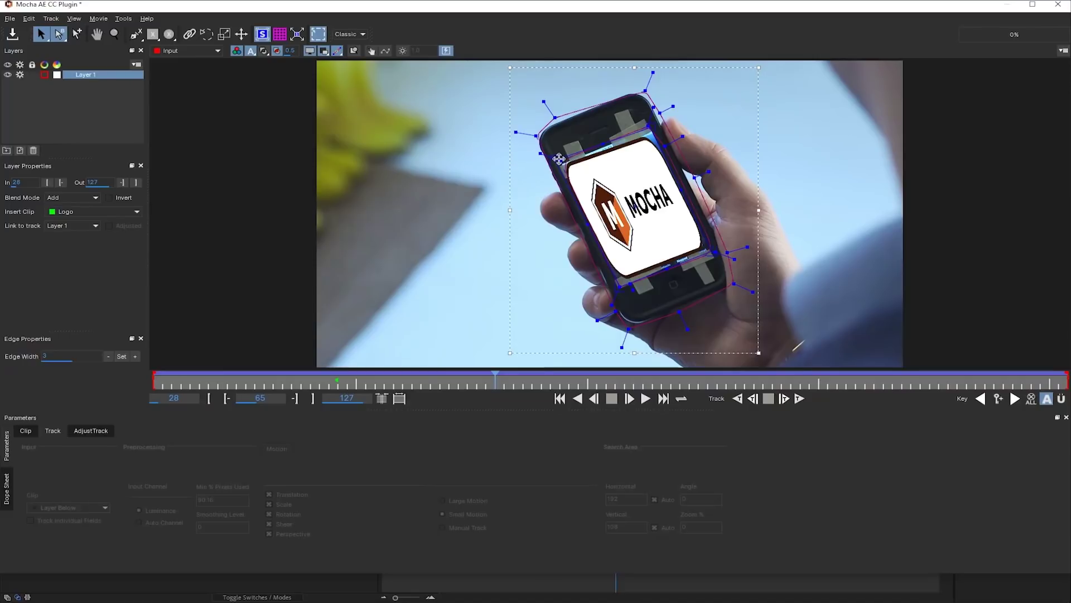
key("ctrl+s")
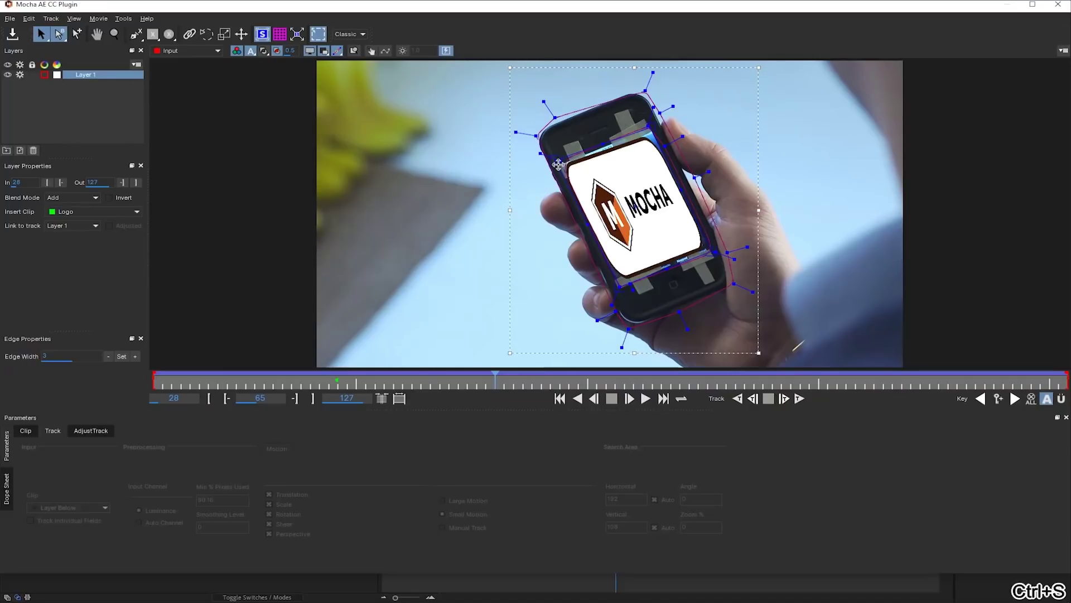
key("ctrl+q")
Step: Reload Layer 1 track data and apply CC Power Pin to the Iphone footage layer
left_click(275, 127)
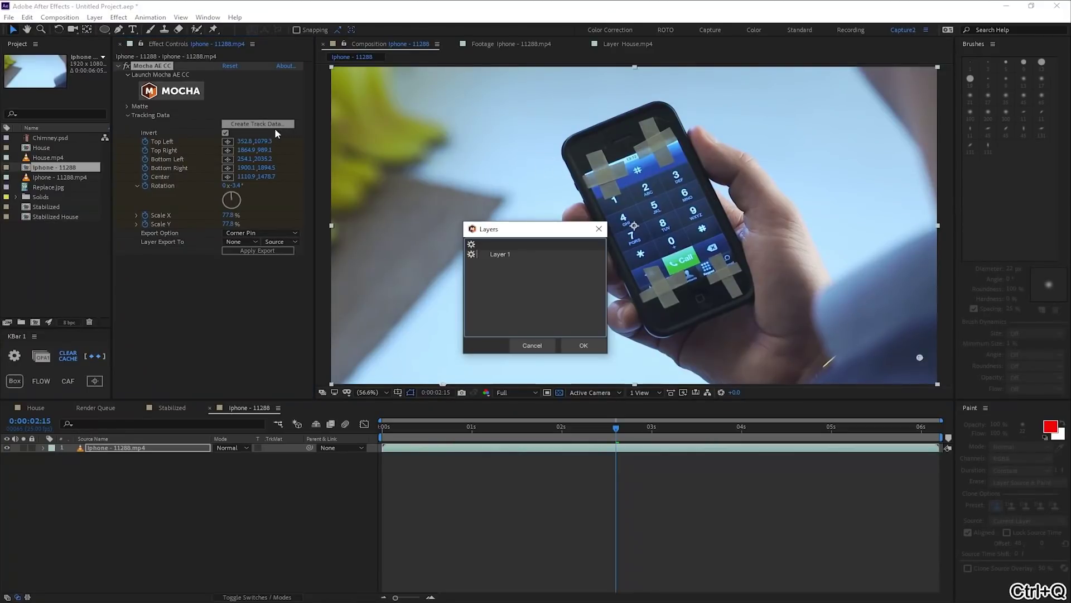
left_click(493, 254)
left_click(583, 345)
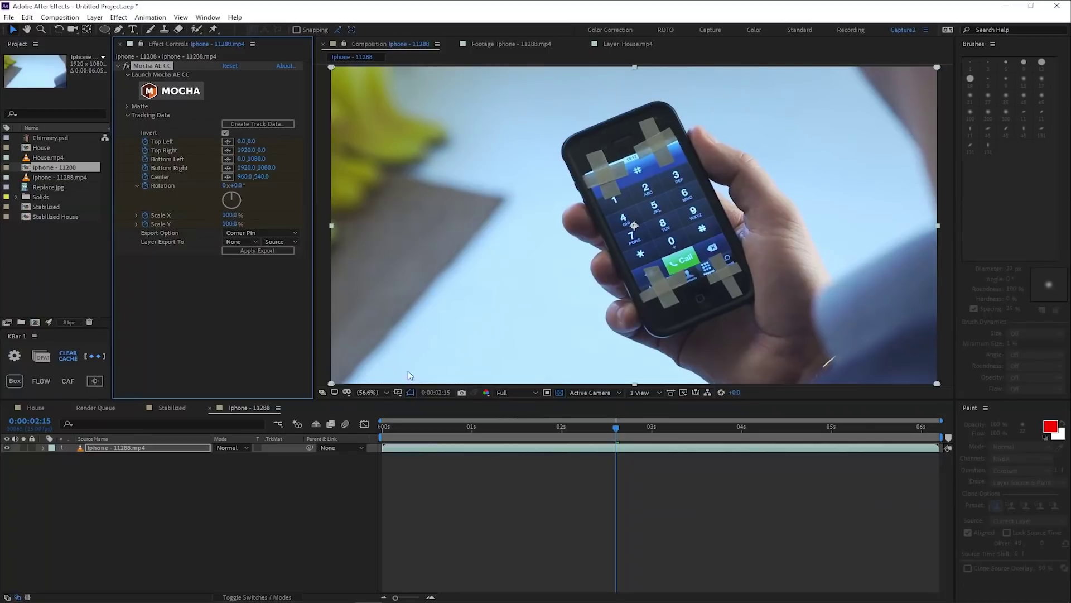
left_click(88, 448)
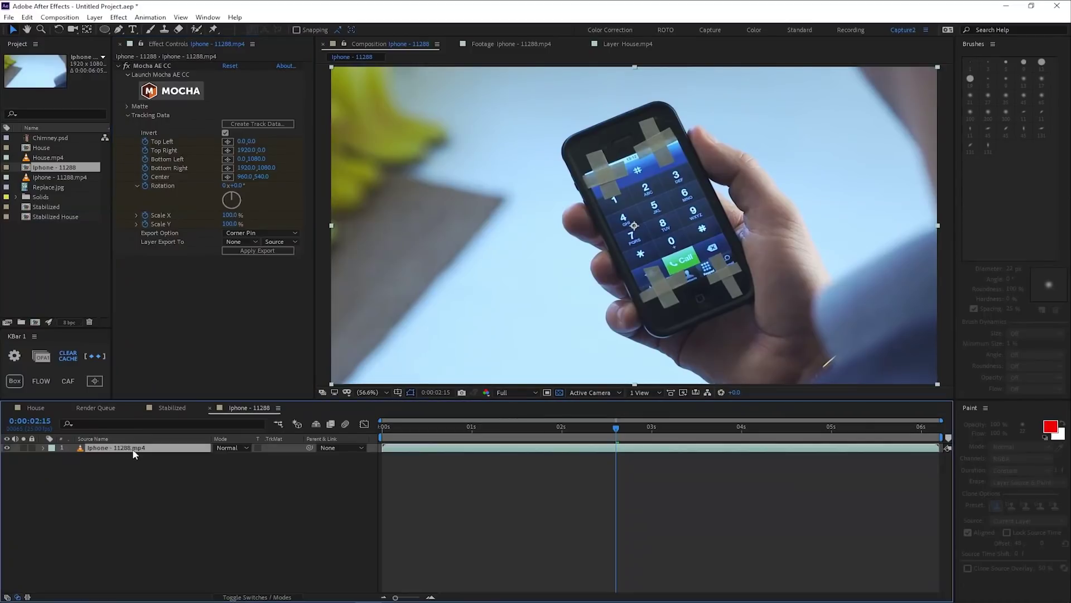
key("ctrl+space")
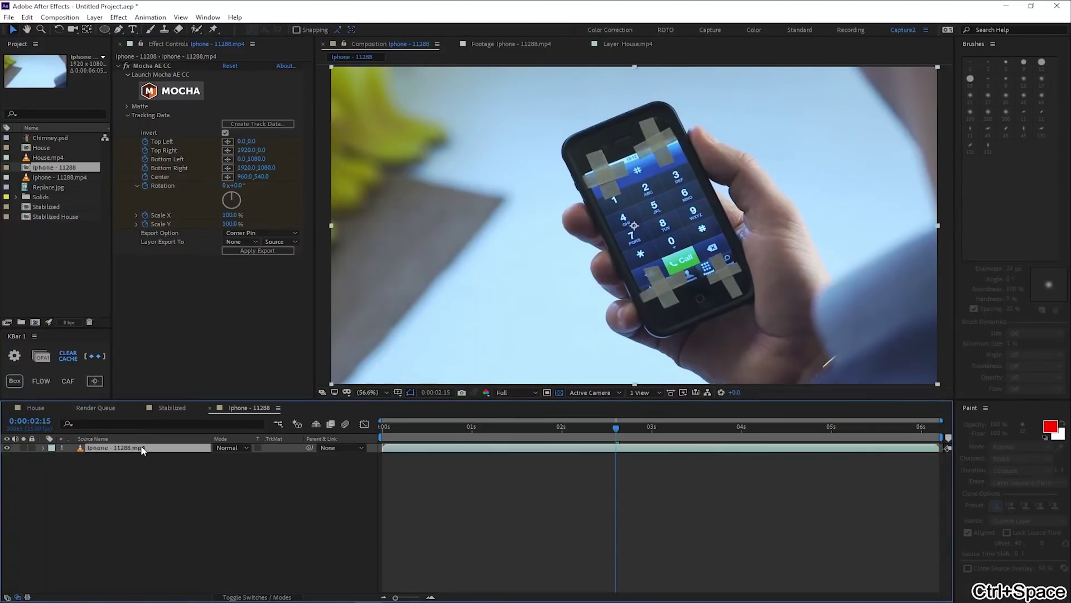
type("cc pow")
key("Return")
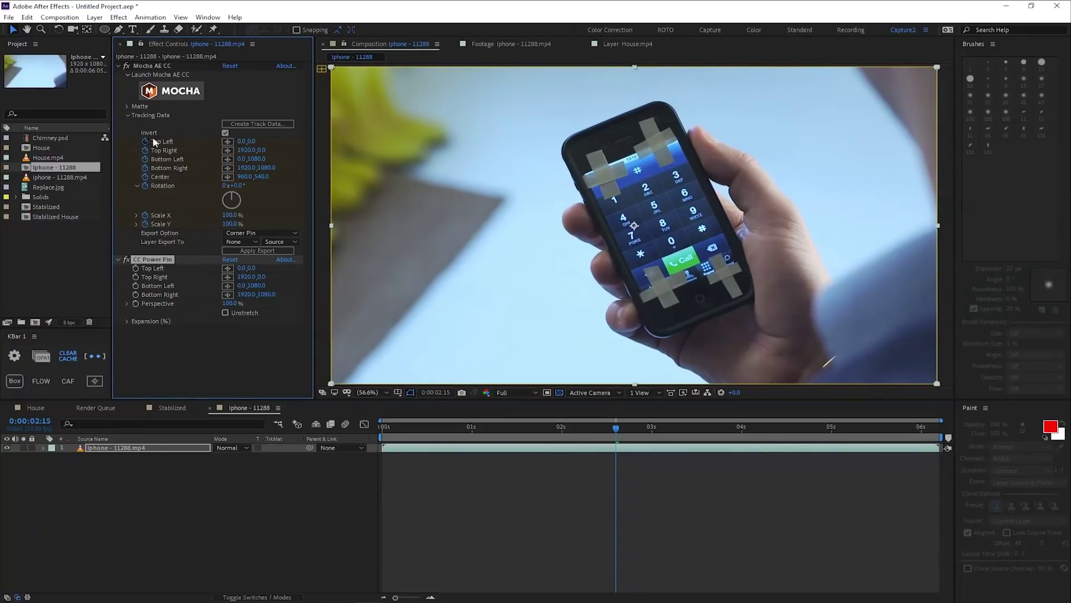
Step: Link CC Power Pin's four corners by expression to the matching Mocha corner values, then scrub to check
left_click(135, 268, "alt")
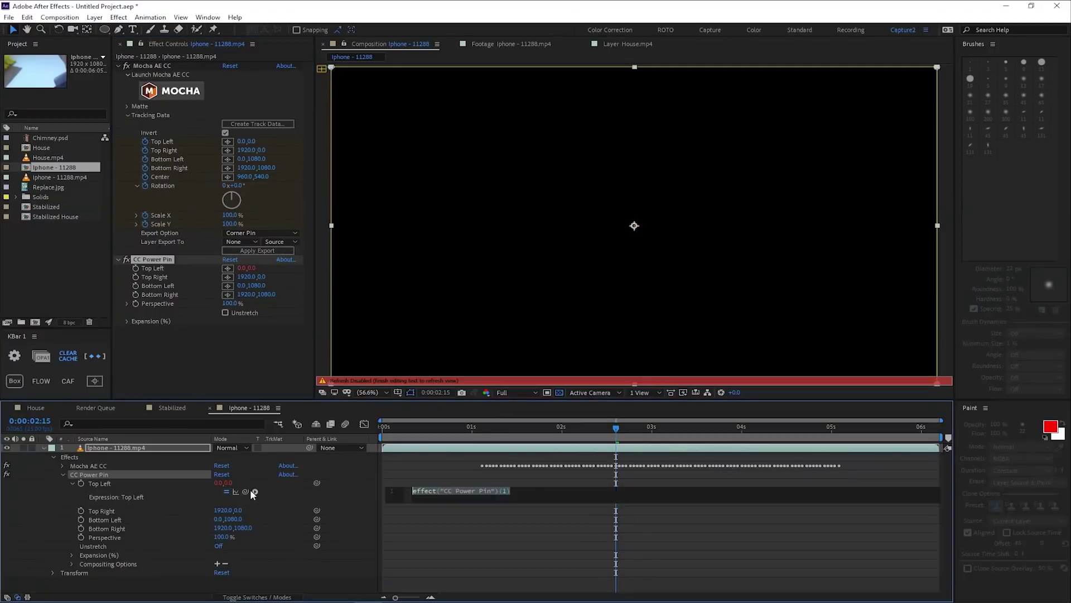
left_click_drag(245, 491, 162, 141)
left_click(135, 277, "alt")
left_click_drag(246, 519, 181, 150)
left_click(135, 286, "alt")
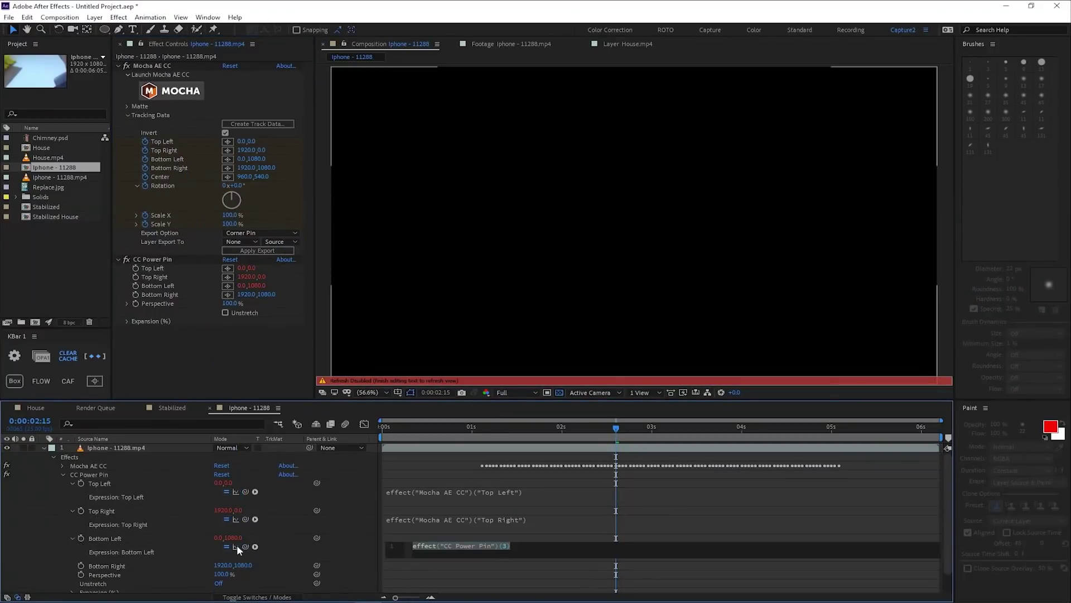
left_click_drag(246, 546, 168, 159)
left_click(135, 294, "alt")
left_click_drag(246, 573, 199, 173)
key("u")
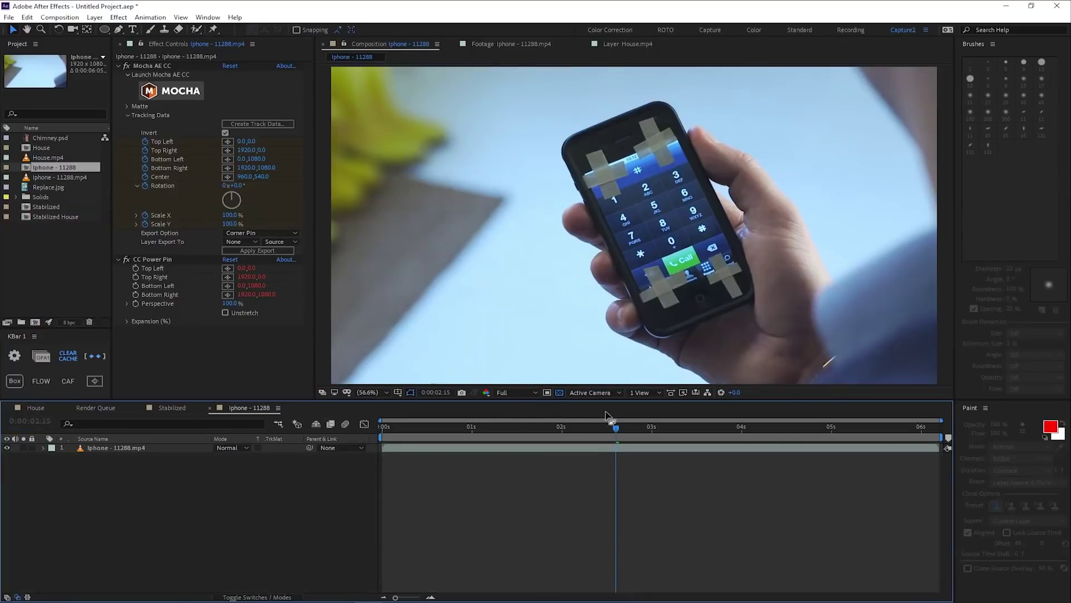
left_click_drag(604, 427, 624, 450)
Step: Add Replace.jpg to the comp, scale it to 54%, and move it over the phone screen
left_click(49, 187)
left_click_drag(59, 188, 608, 224)
key("s")
left_click_drag(226, 456, 200, 456)
left_click_drag(586, 242, 670, 241)
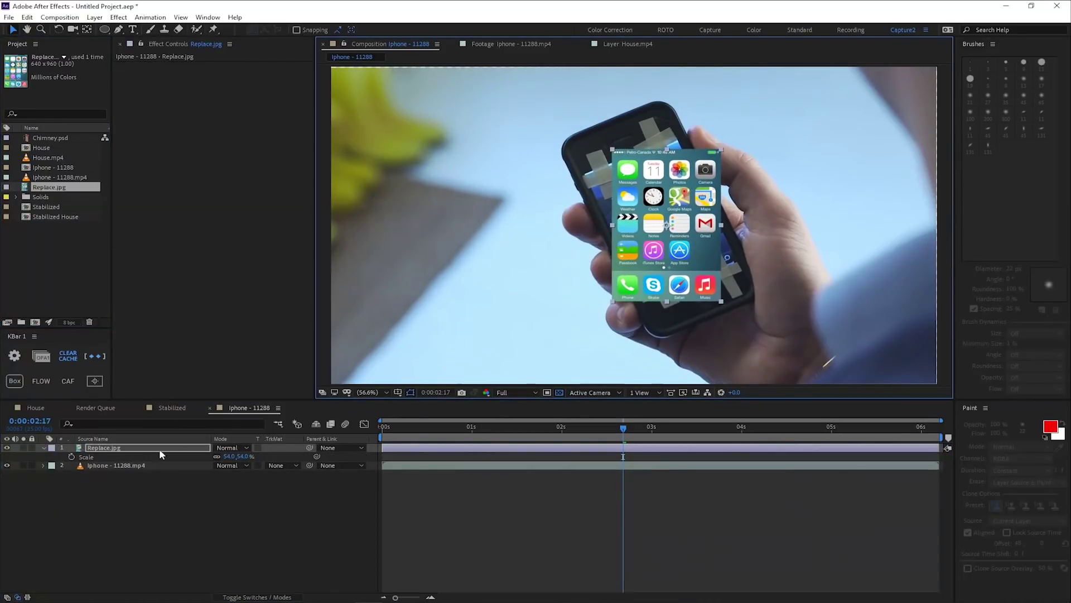
Step: Apply CC Power Pin to Replace.jpg and drag its four corners onto the phone screen
key("ctrl+space")
type("power")
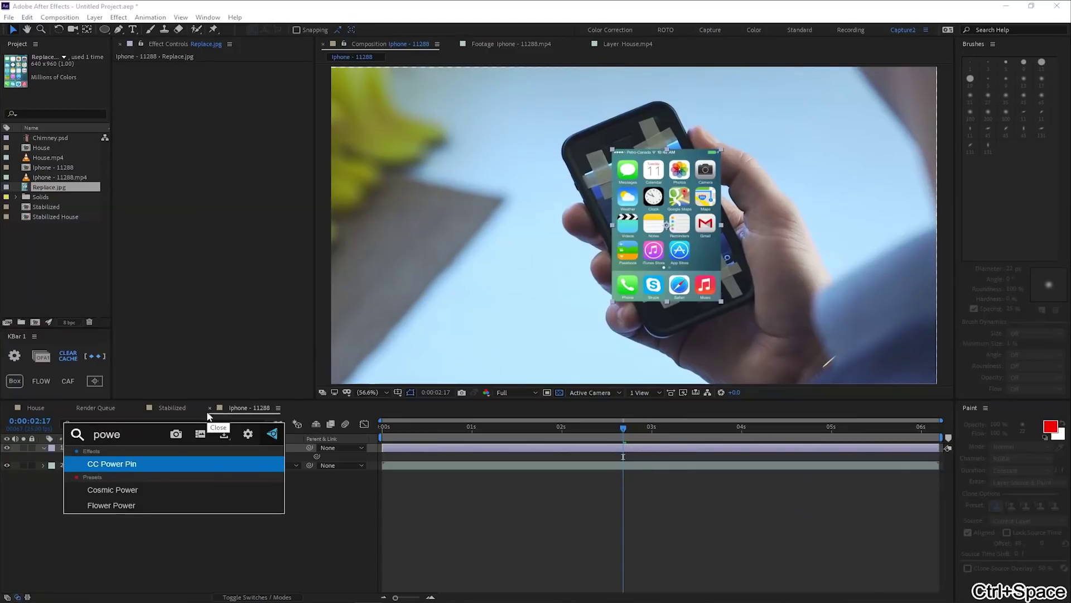
key("Return")
left_click_drag(722, 149, 721, 159)
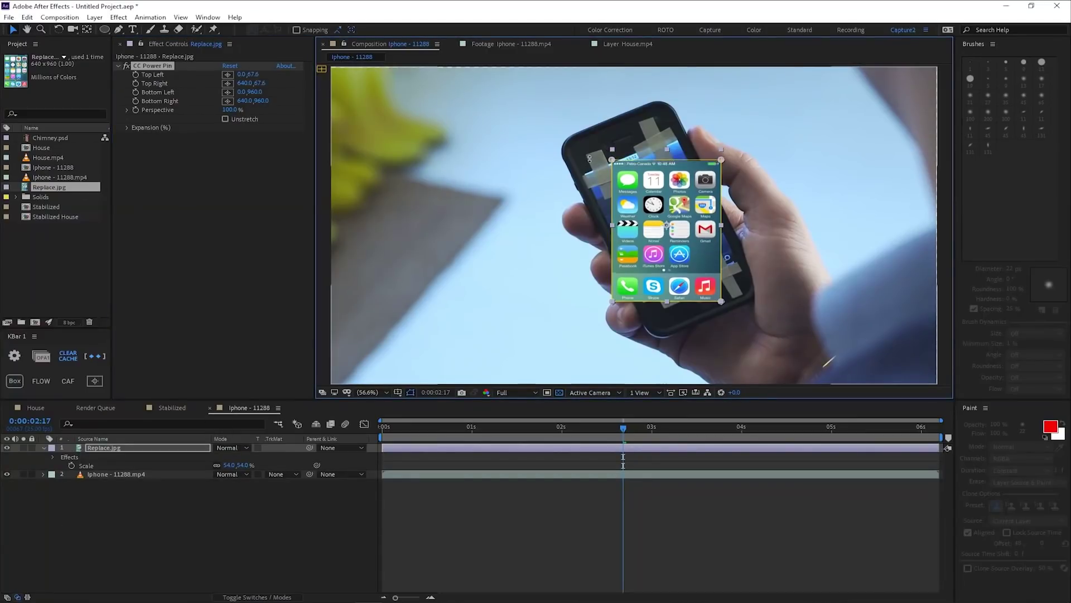
left_click_drag(612, 150, 583, 173)
left_click_drag(721, 158, 674, 132)
left_click_drag(612, 302, 643, 302)
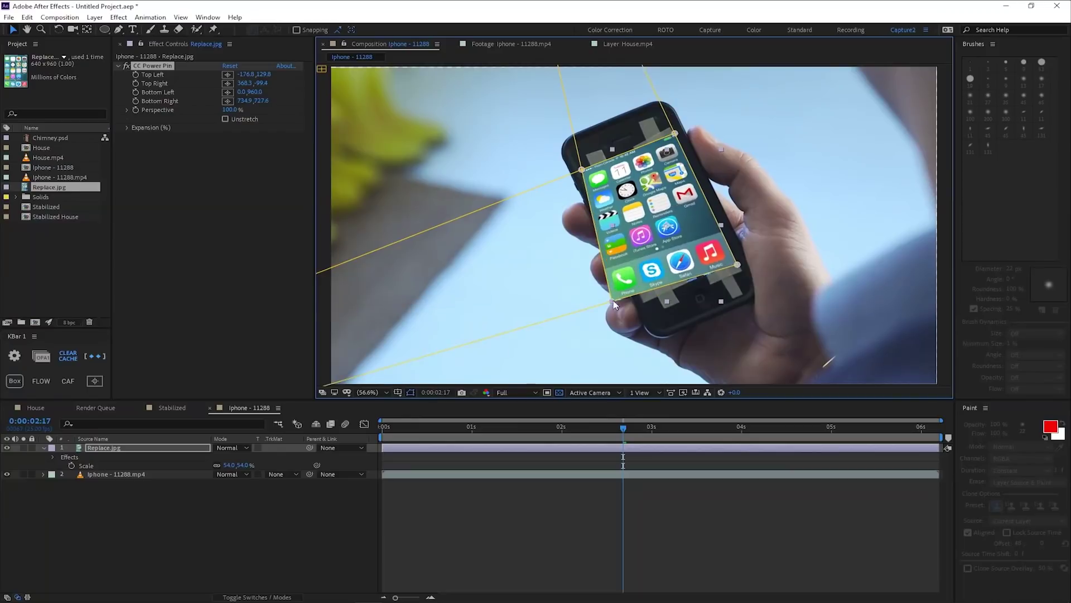
left_click_drag(721, 301, 736, 266)
Step: Preview the pinned image, hide the Replace.jpg layer, and return to 0:00:02:15
key("space")
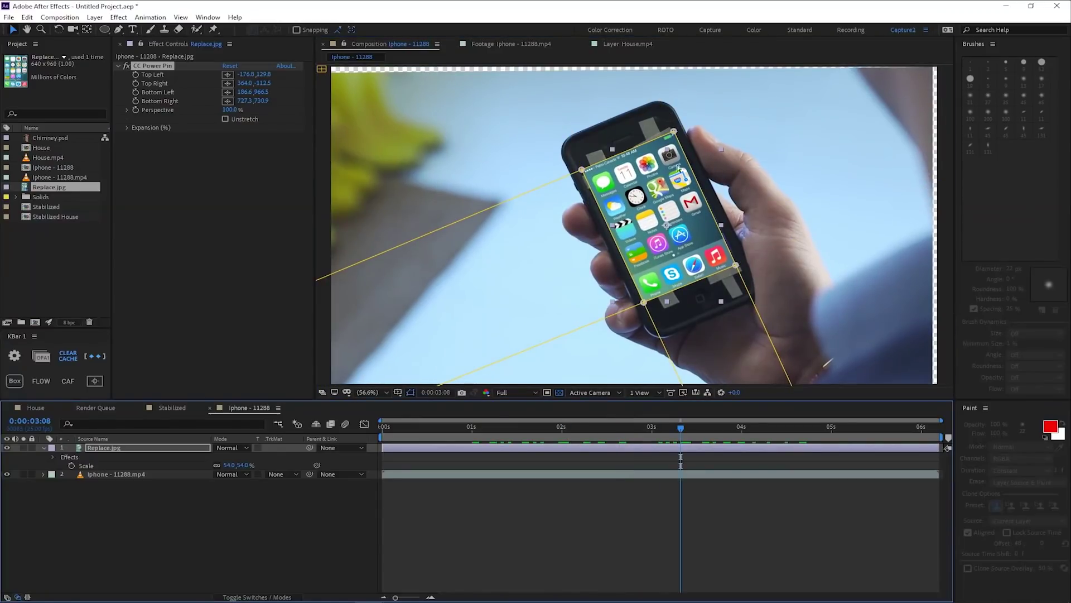
left_click(7, 448)
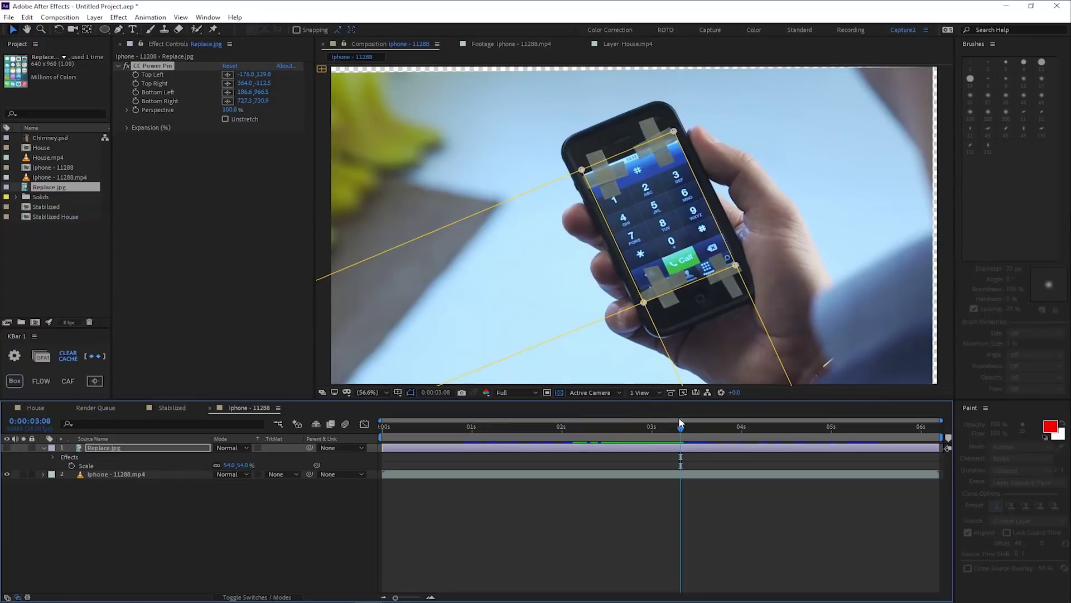
left_click_drag(680, 431, 618, 440)
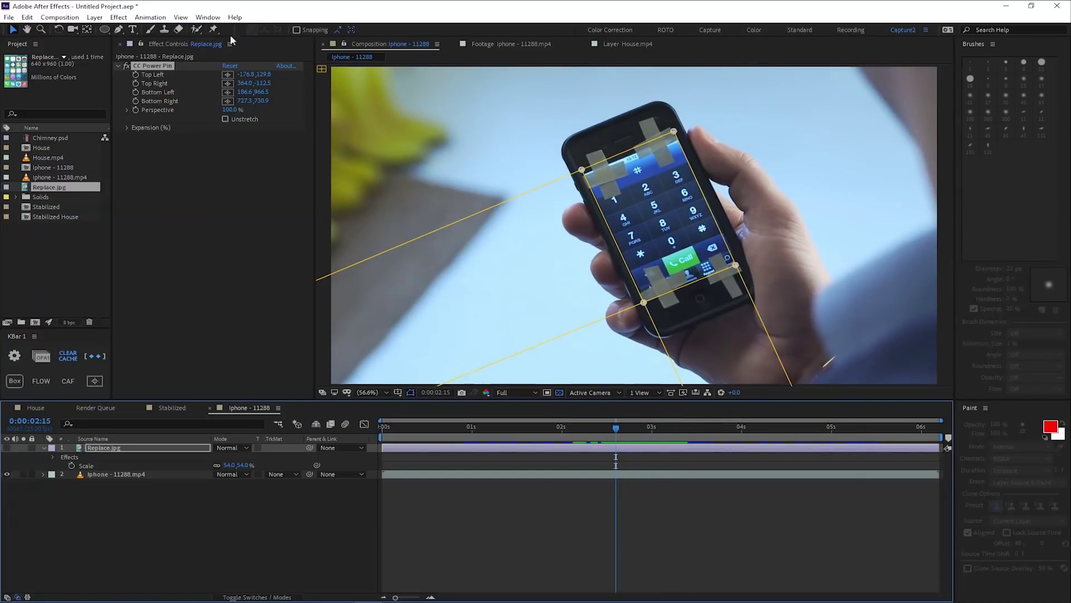
Step: Create a Reference Frame from the Content-Aware Fill panel and save the project as rs3.aep
left_click(207, 17)
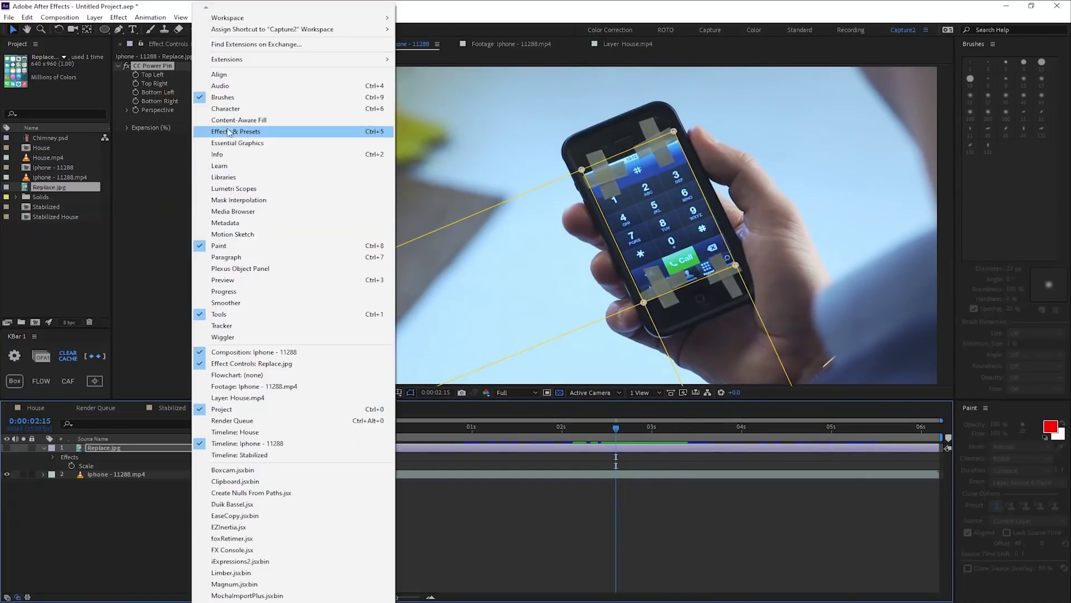
left_click(265, 122)
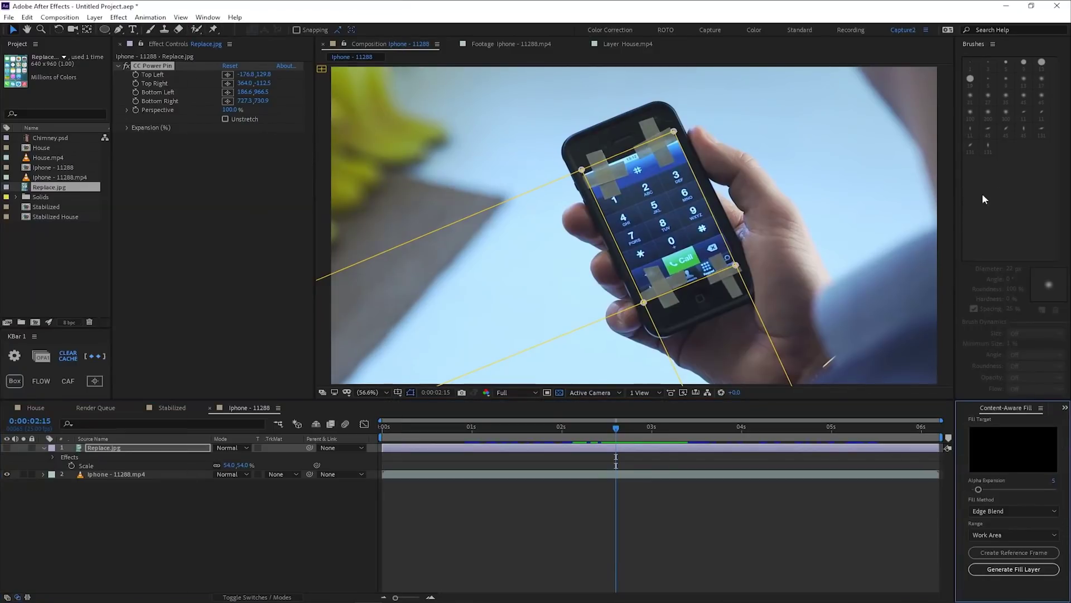
left_click(1000, 555)
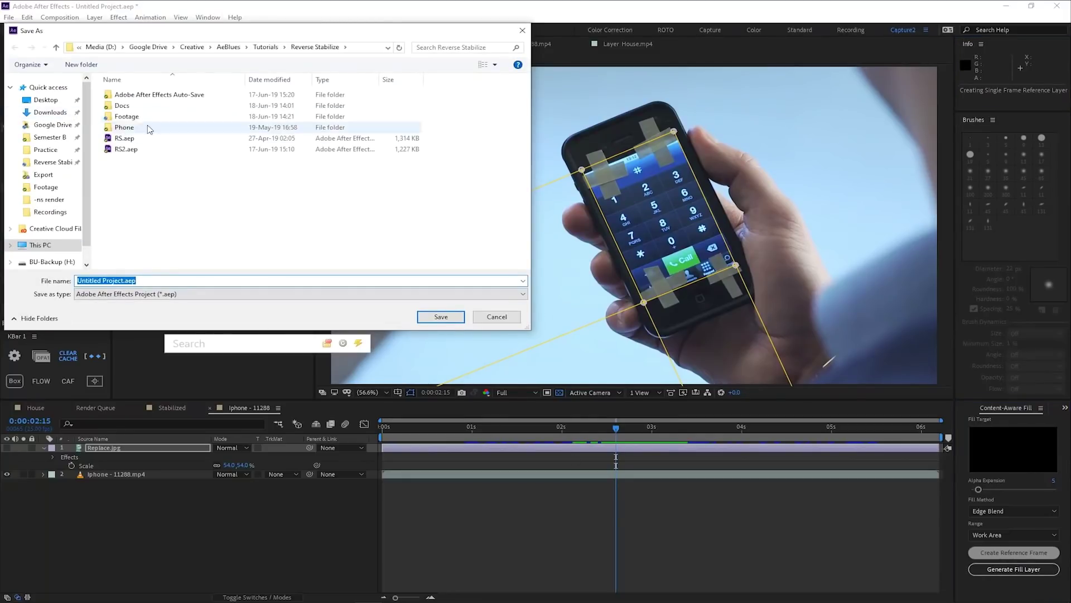
type("ts")
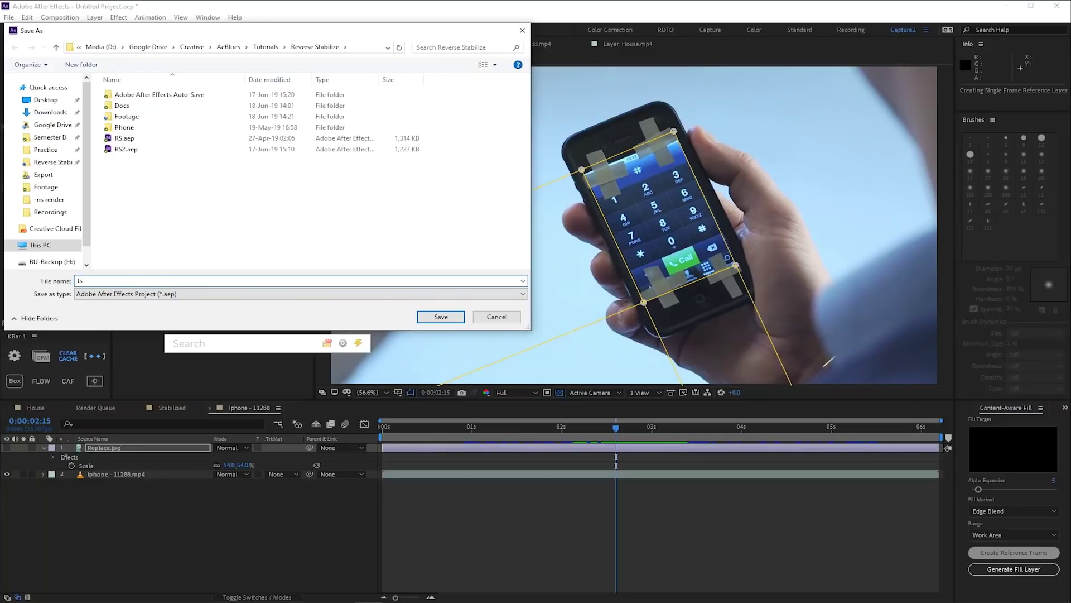
type("3")
key("Return")
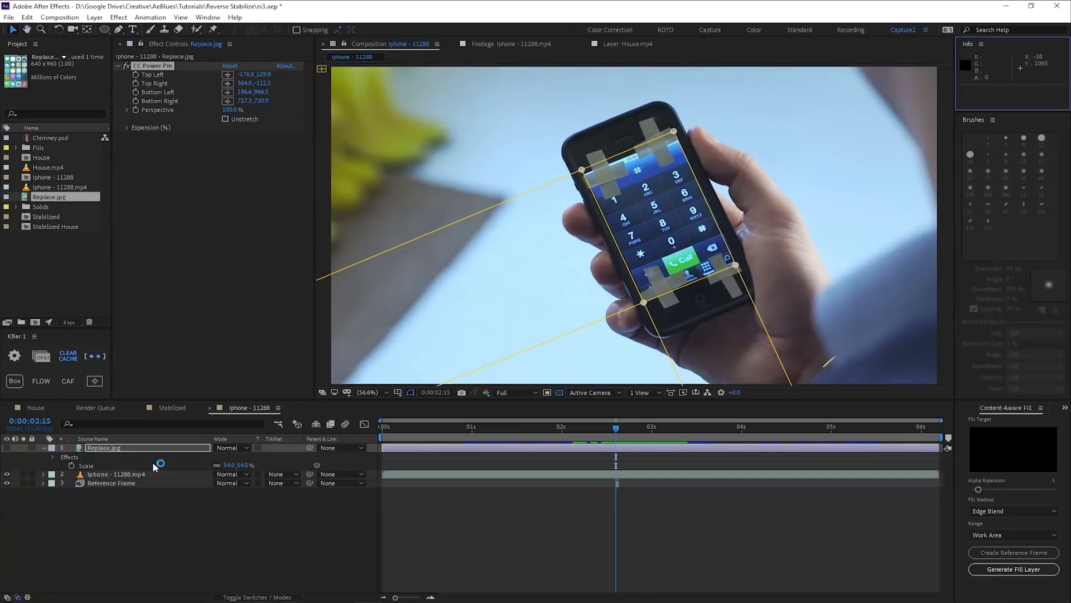
Step: Move Reference Frame to the top, apply Freeze Frame, extend its duration, then pick the clone tool
left_click(133, 483)
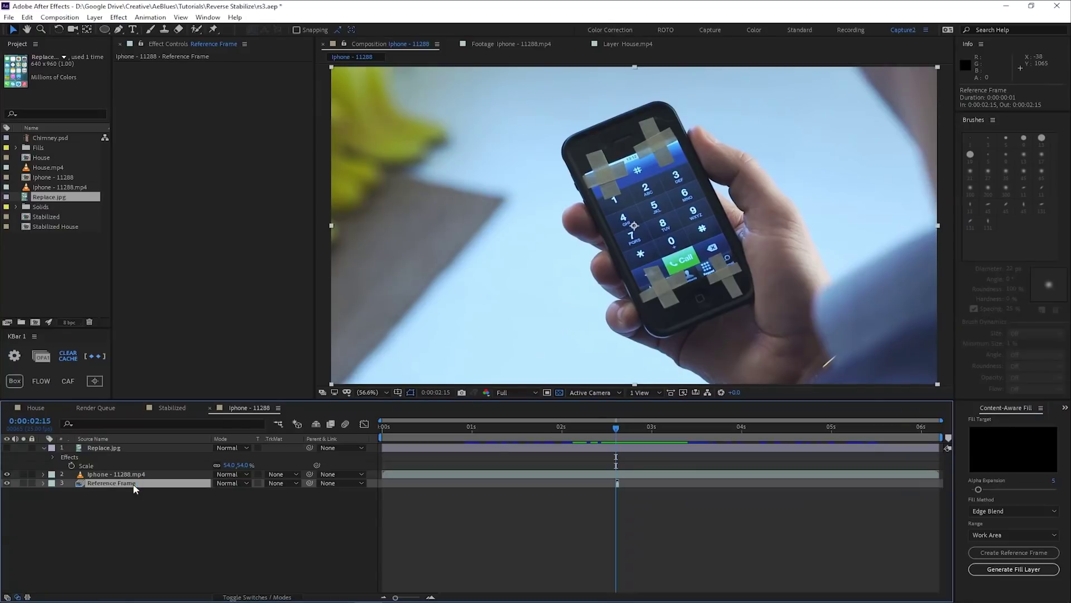
key("ctrl+shift+bracketright")
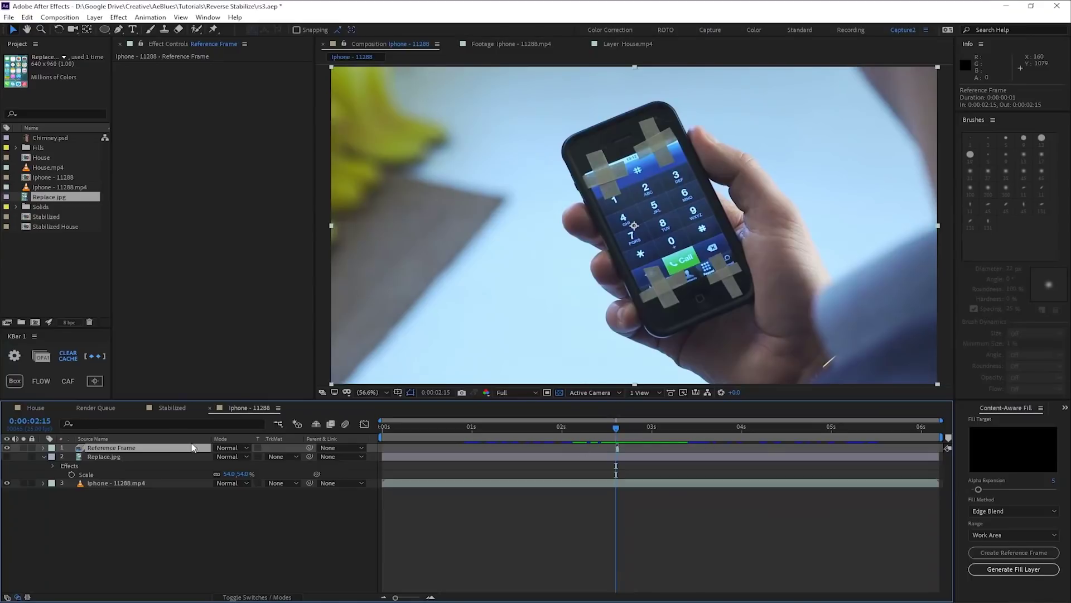
right_click(175, 452)
mouse_move(276, 223)
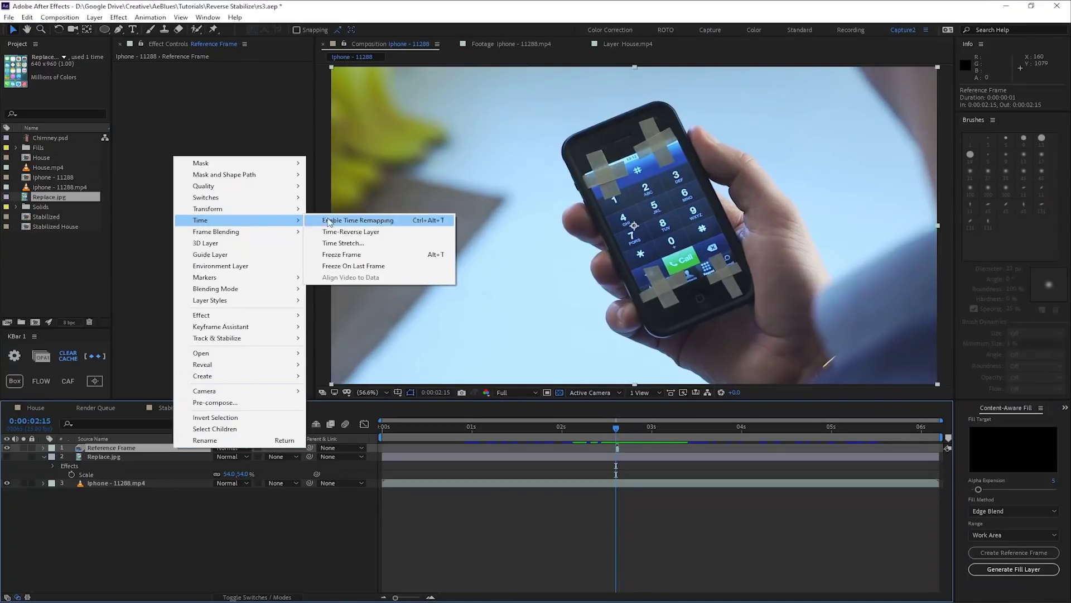
left_click(367, 256)
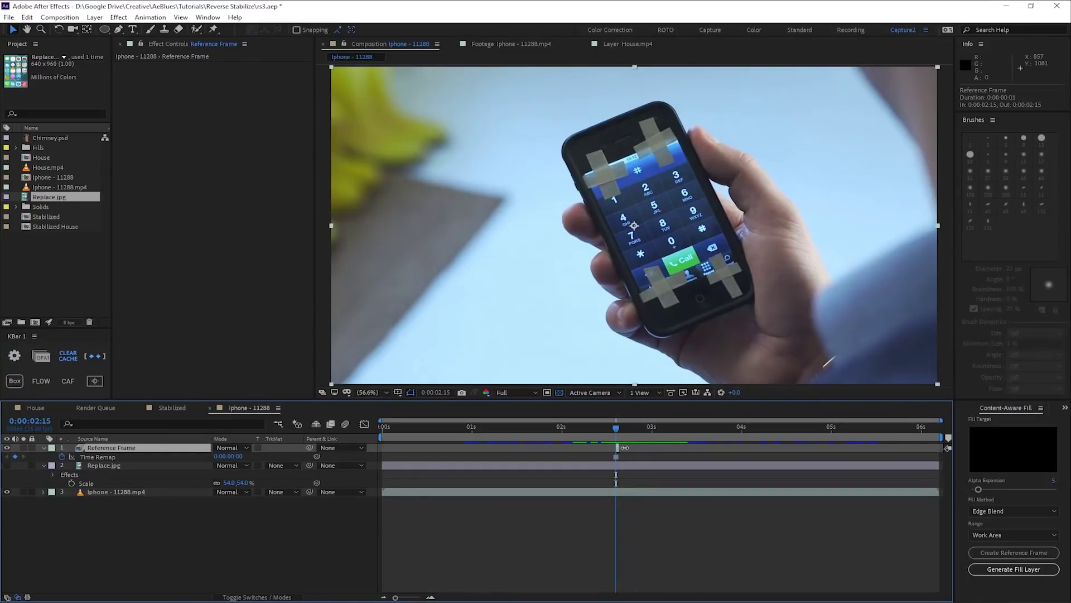
left_click_drag(625, 447, 855, 432)
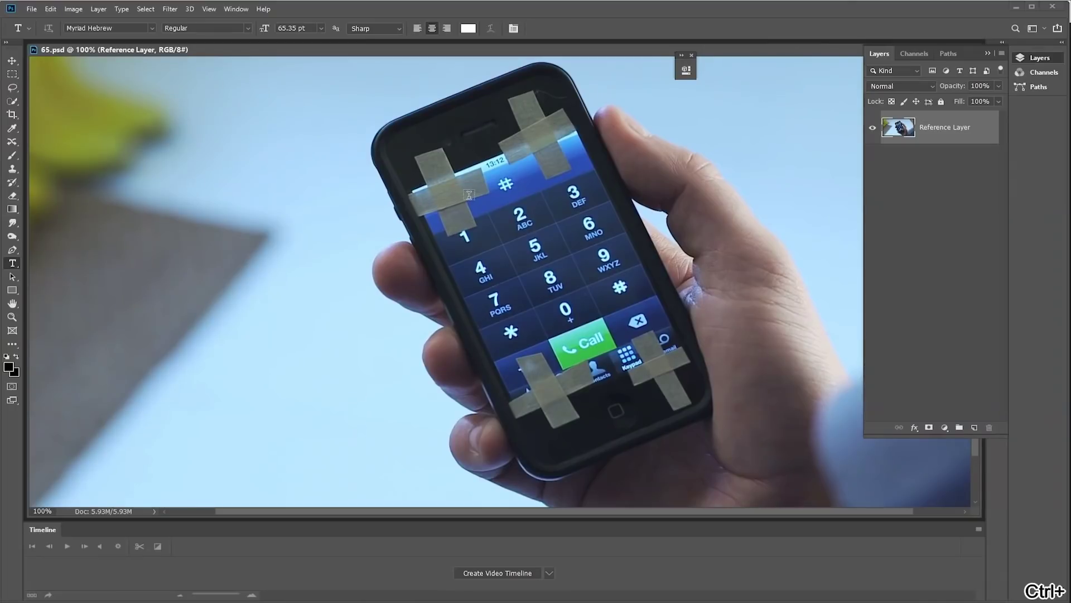
mouse_move(469, 167)
left_mouse_down()
mouse_move(400, 222)
mouse_move(414, 222)
left_mouse_up()
key("s")
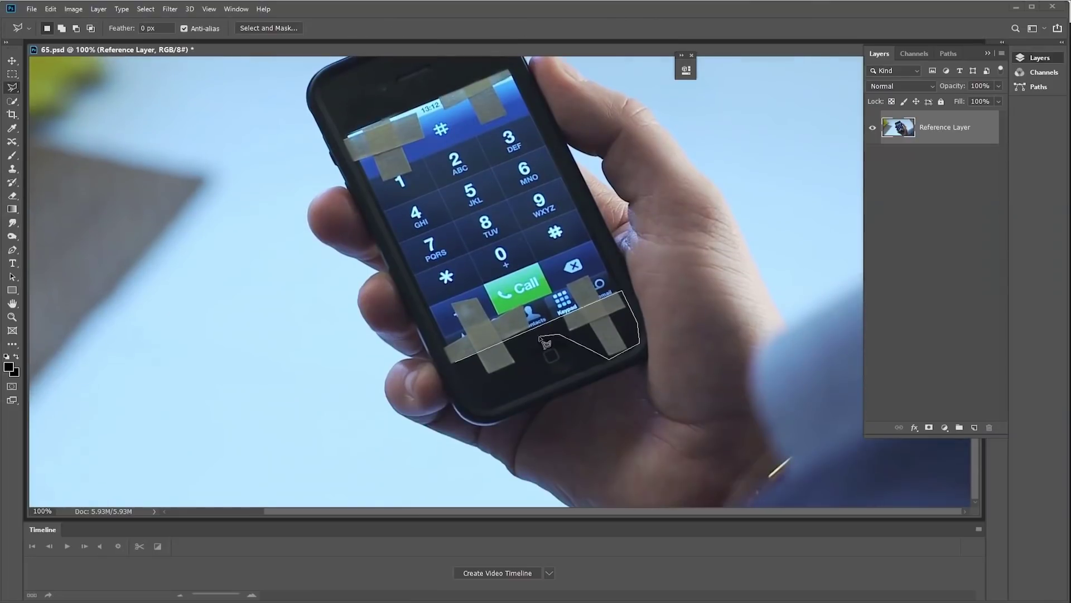
Step: Clone away the tape markers on the phone's bottom bezel in 65.psd, then deselect
key("s")
mouse_move(582, 318)
left_mouse_down()
mouse_move(606, 308)
mouse_move(602, 335)
mouse_move(616, 345)
left_mouse_up()
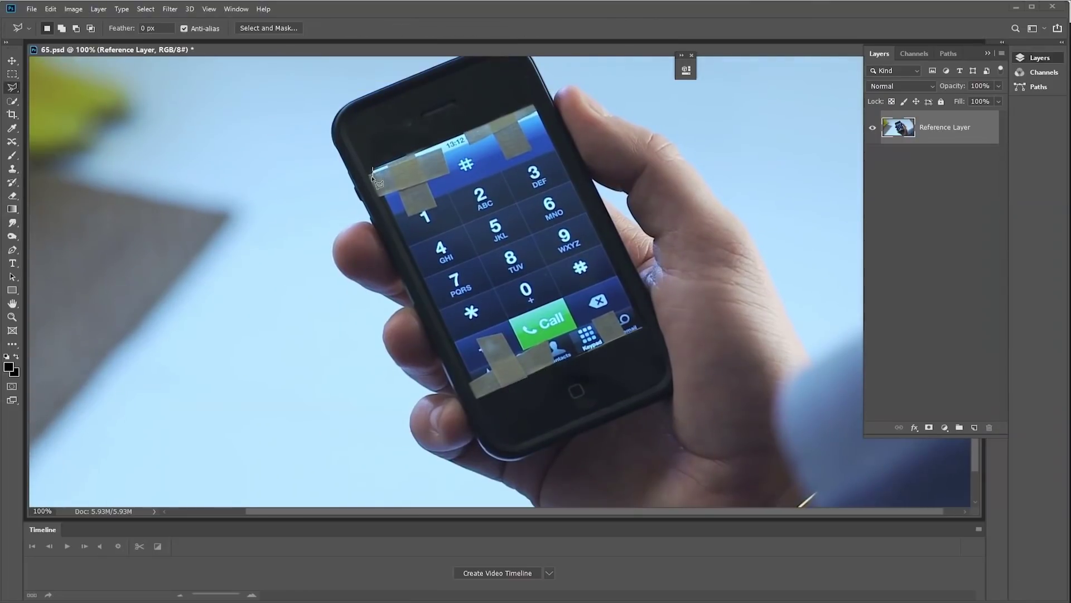
key("s")
key("ctrl+d")
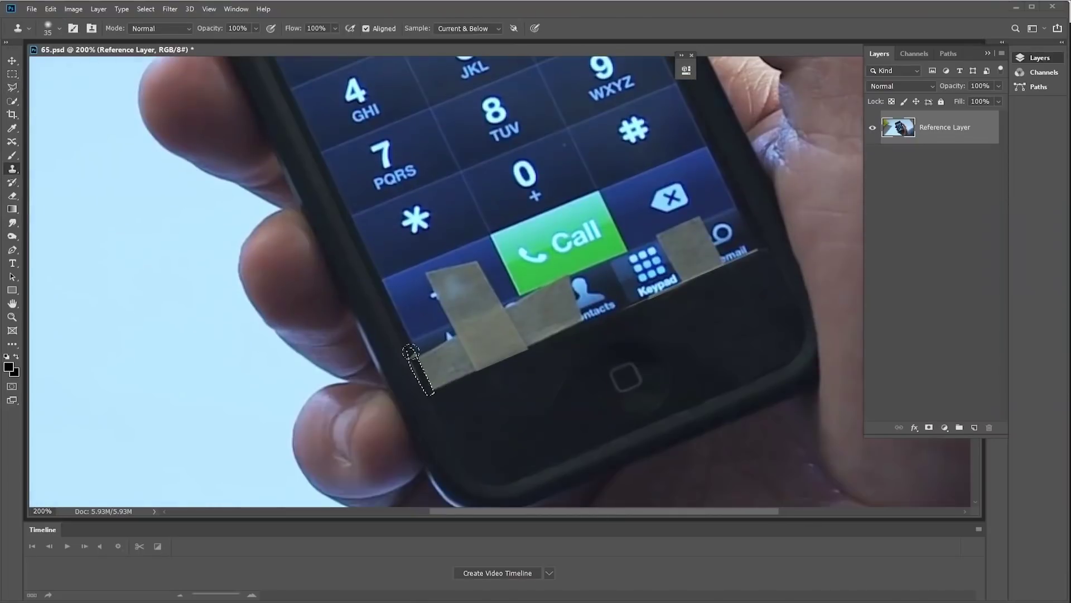
Step: Move the cleaned Reference Frame layer below Replace.jpg in After Effects
key("ctrl+e")
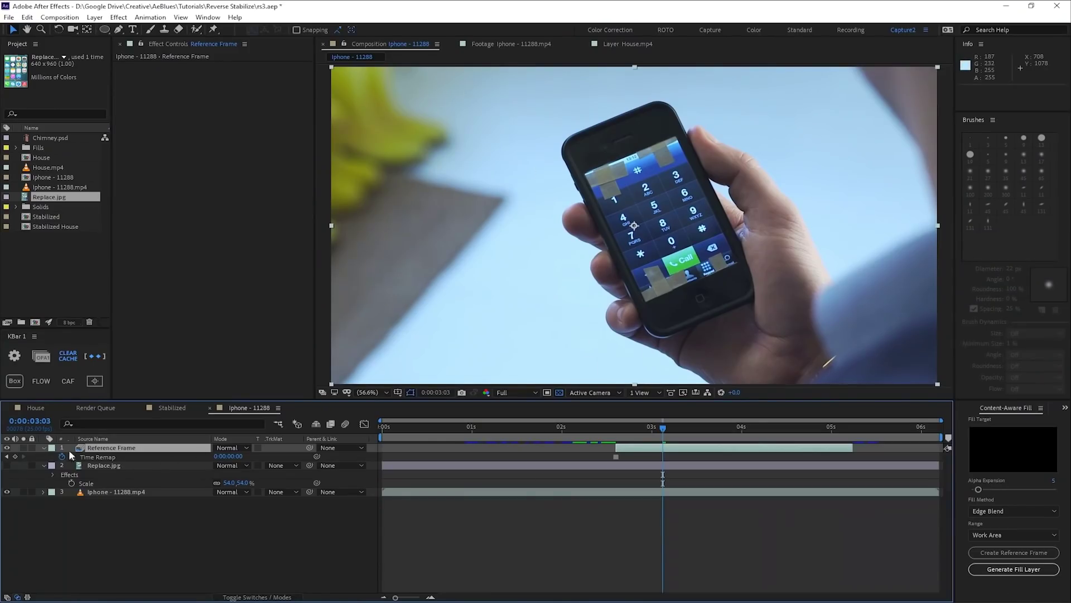
left_click_drag(113, 452, 114, 474)
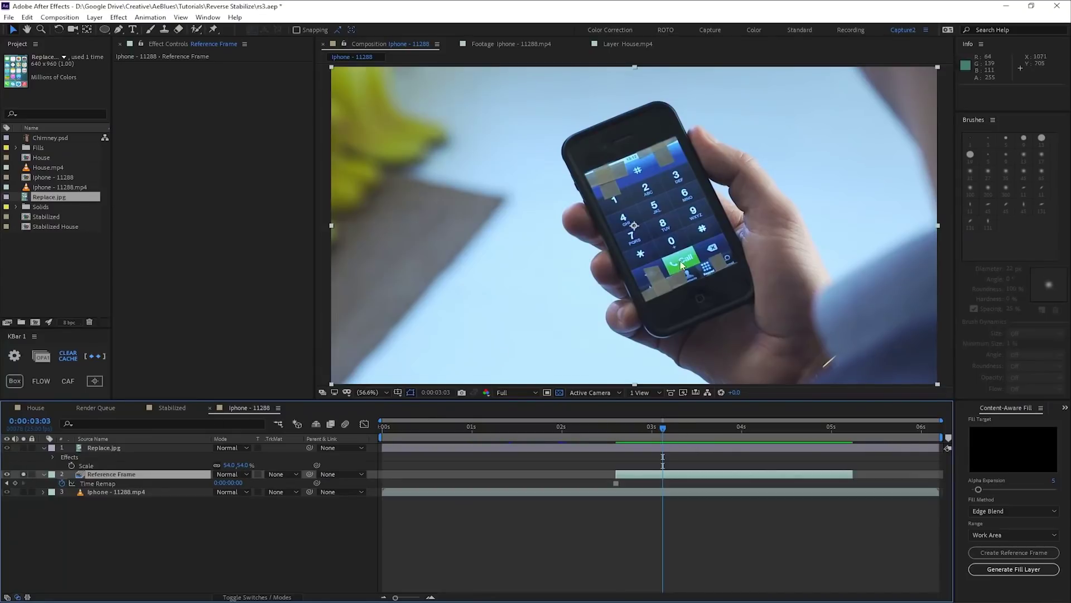
key("u")
Step: Mask the Reference Frame to the phone's outline with a RotoBezier mask feathered 11 pixels
key("g")
left_click(285, 30)
left_click(661, 105)
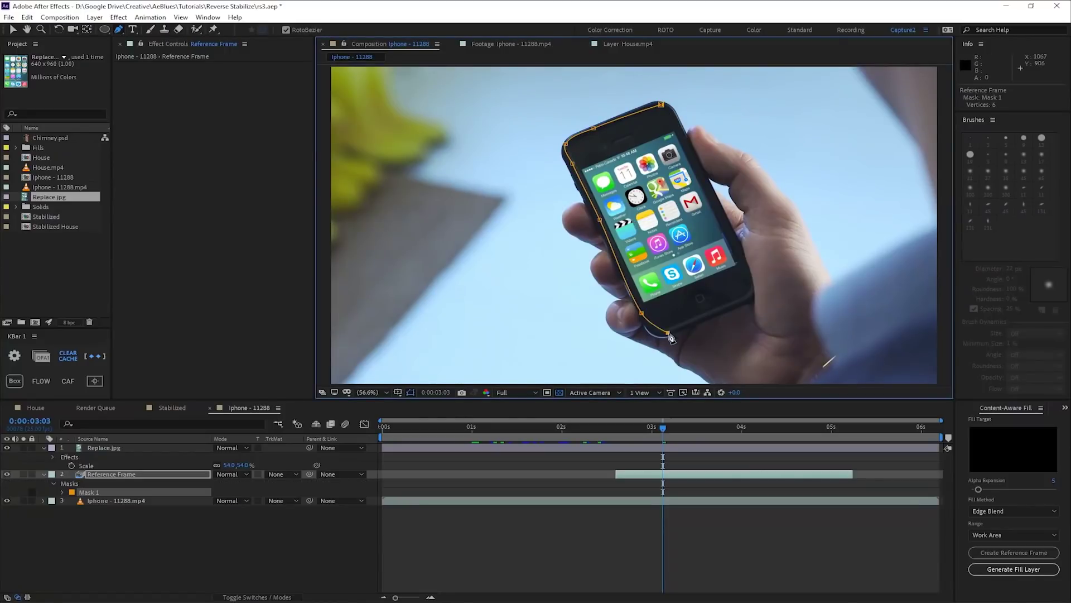
left_click(661, 105)
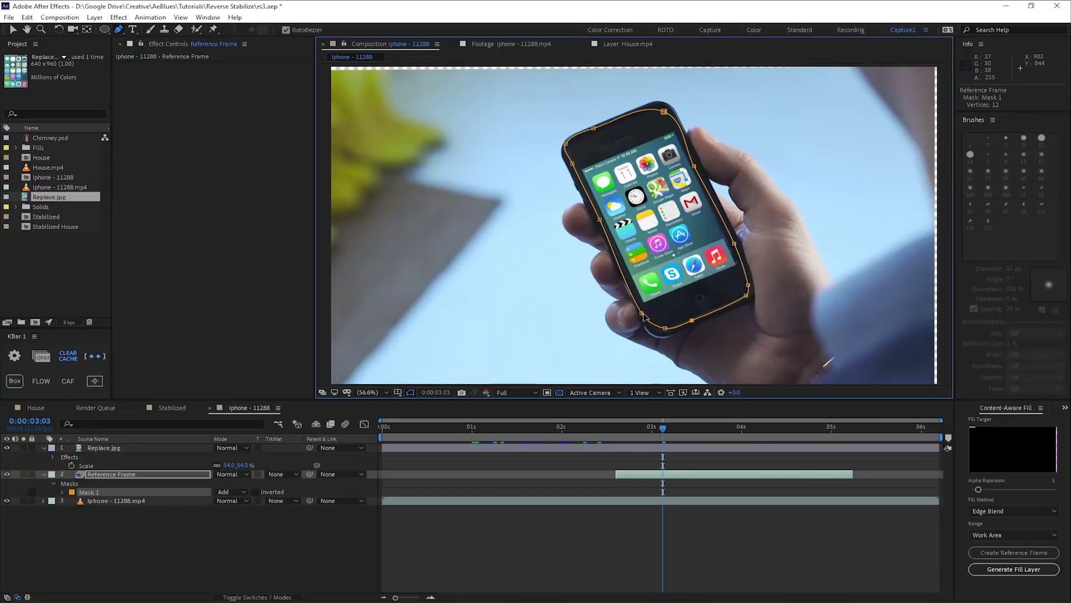
left_click_drag(642, 314, 646, 310)
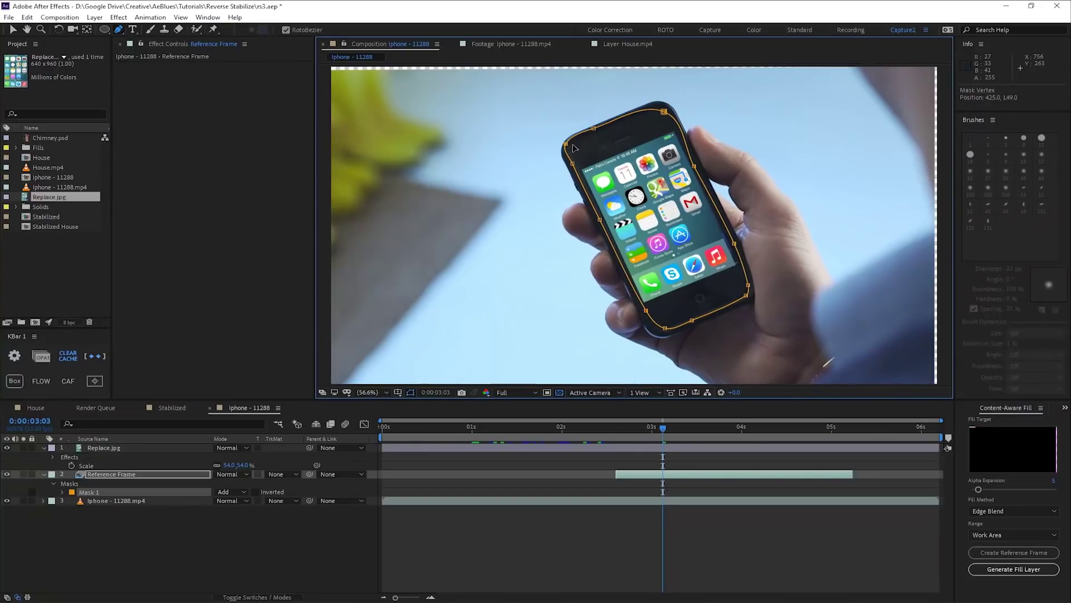
key("f")
left_click_drag(226, 492, 234, 493)
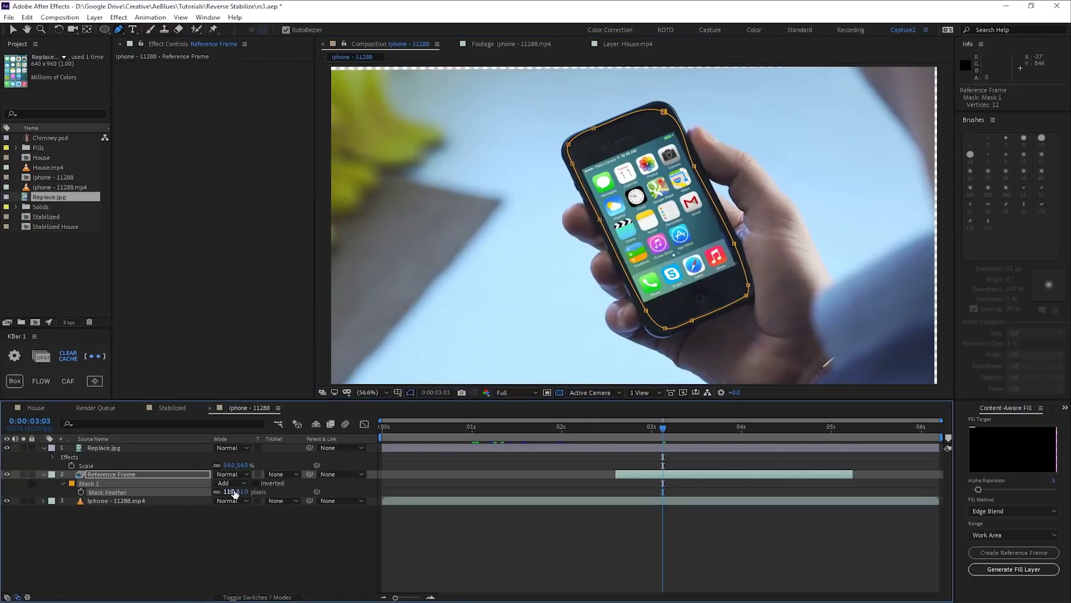
left_click(23, 474)
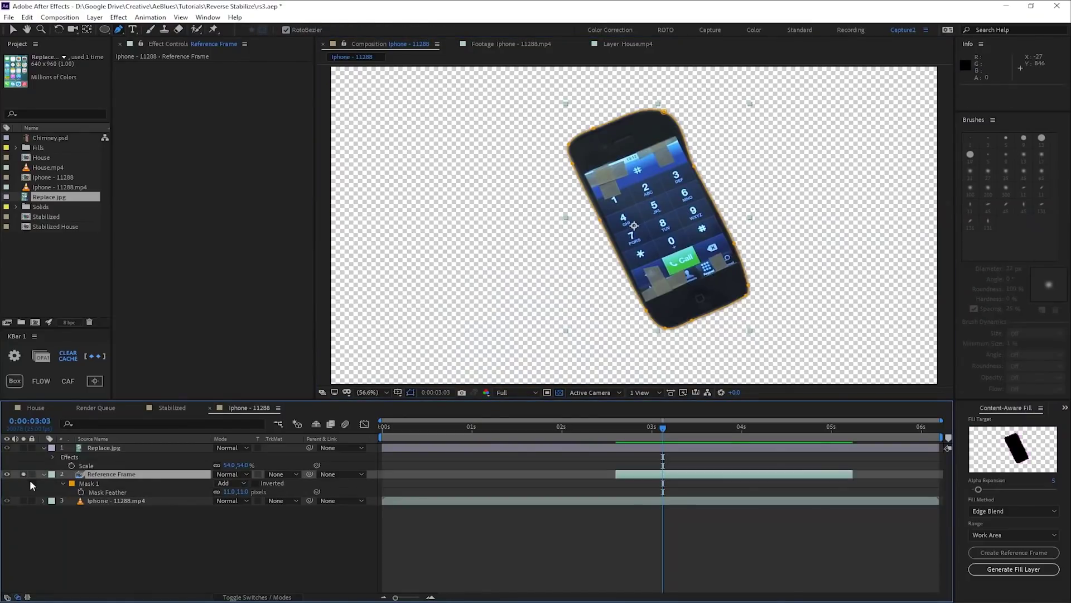
left_click(24, 474)
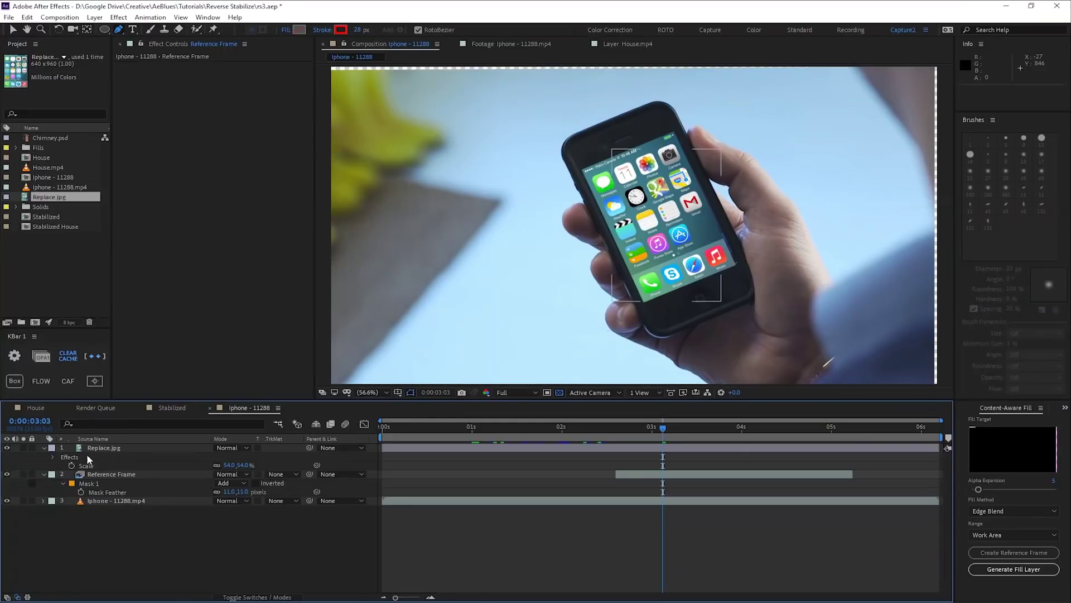
left_click(99, 447)
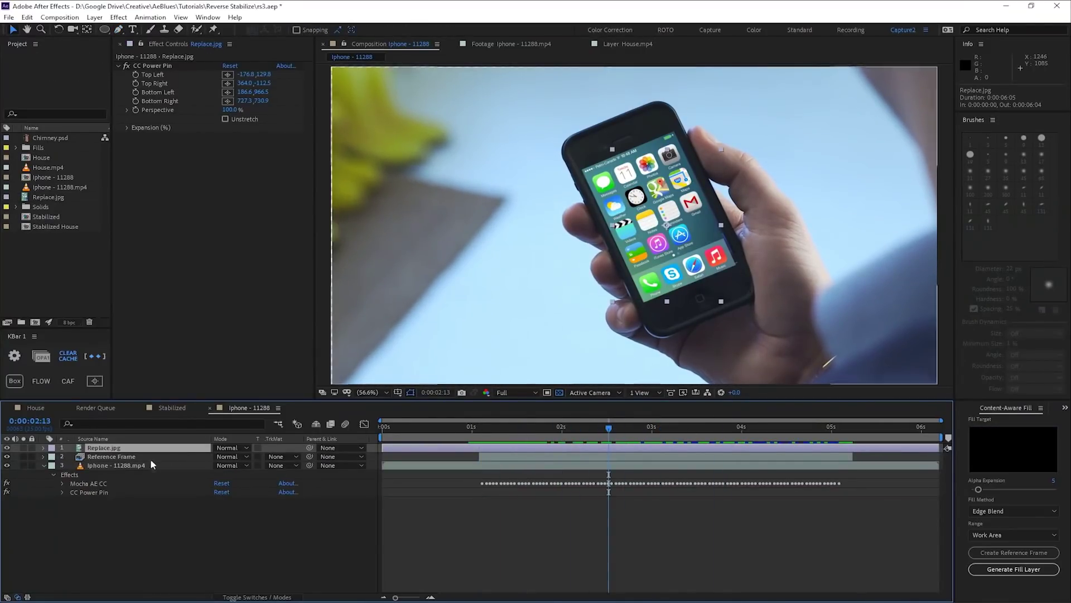
Step: Duplicate the Iphone - 11288.mp4 footage layer, undoing an accidental pre-compose
left_click(158, 465)
key("ctrl+d")
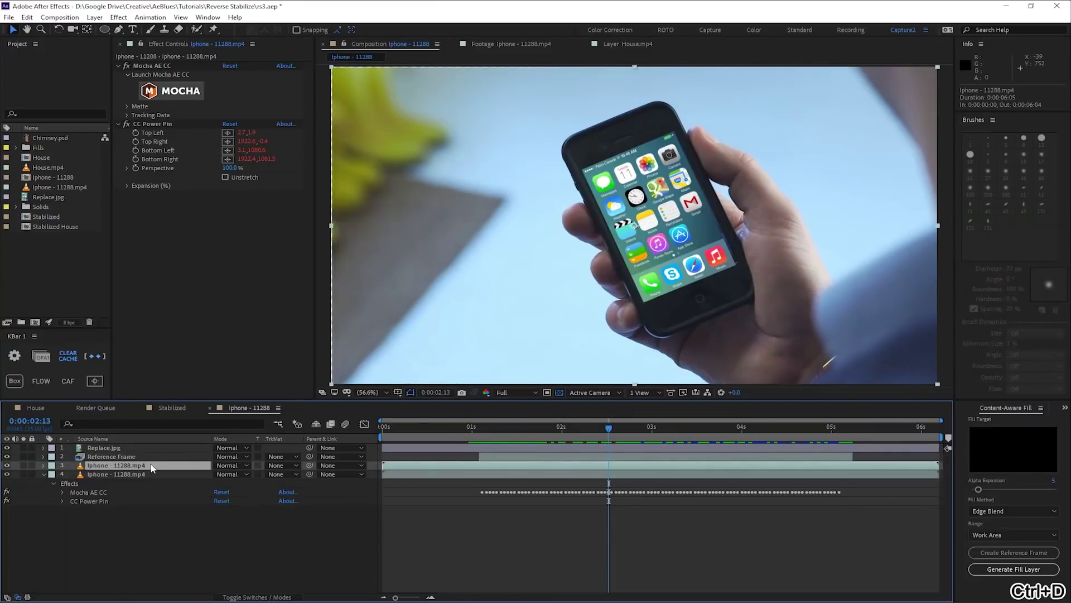
left_click_drag(493, 433, 479, 433)
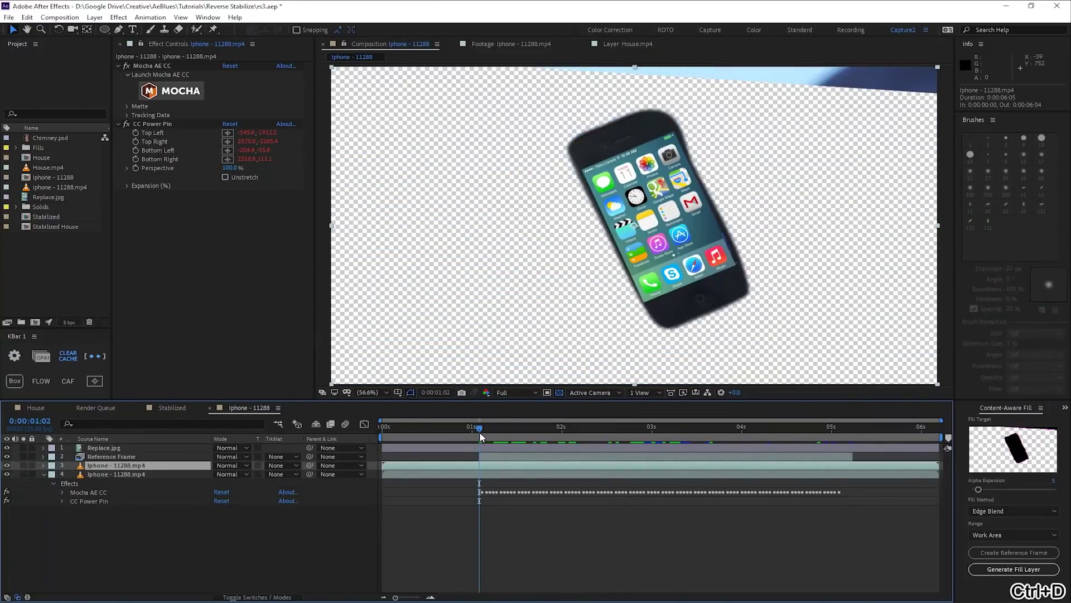
left_click(509, 450)
key("ctrl+z")
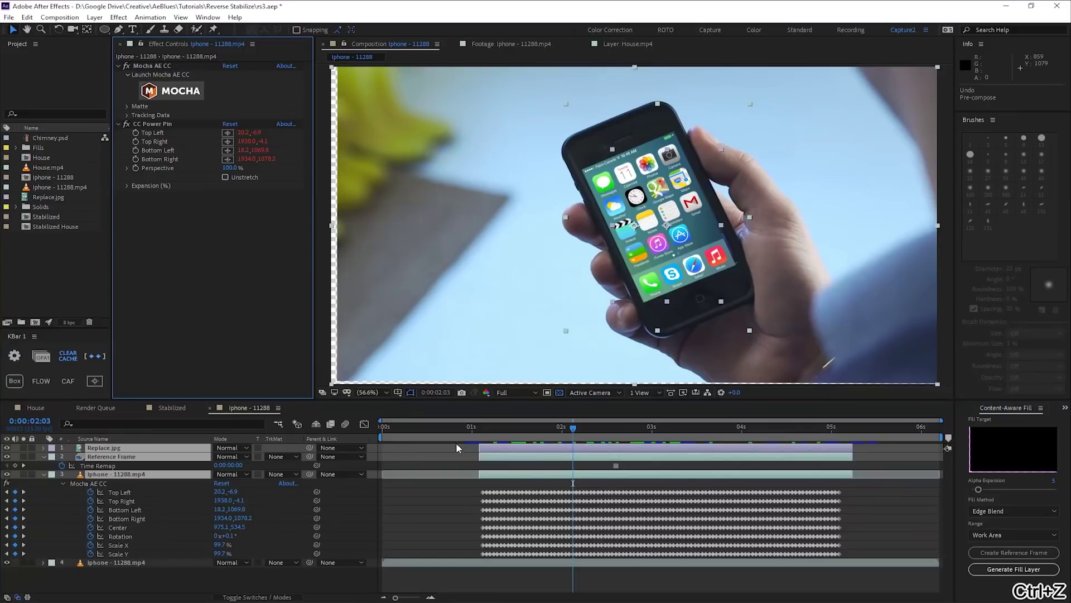
Step: Trim the top three layers to start at 0:00:01:03 and preview the stabilized phone
left_click_drag(529, 435, 483, 442)
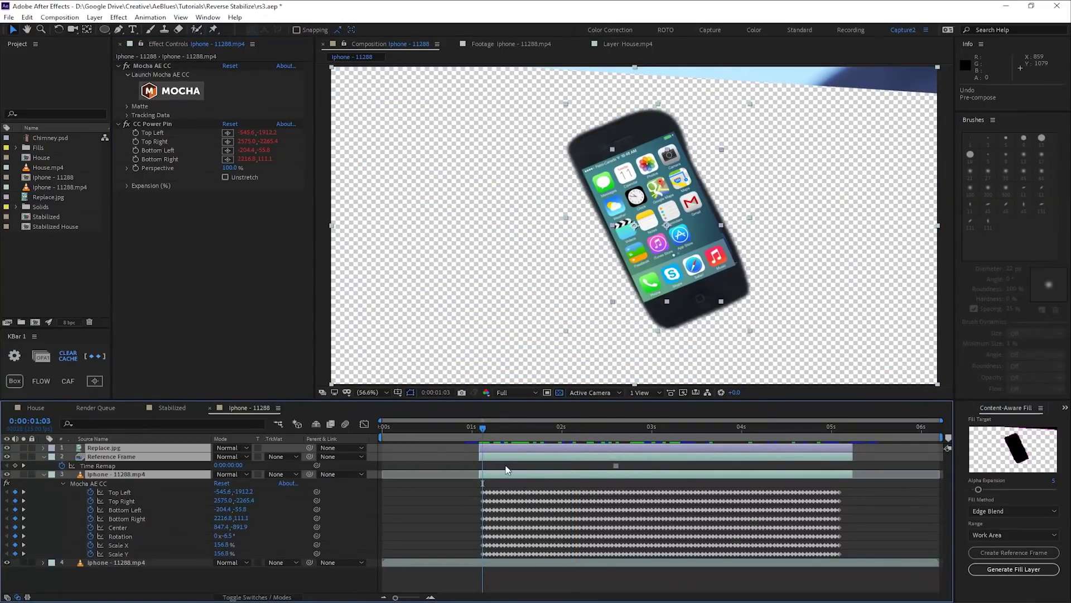
key("alt+bracketleft")
left_click_drag(656, 426, 842, 429)
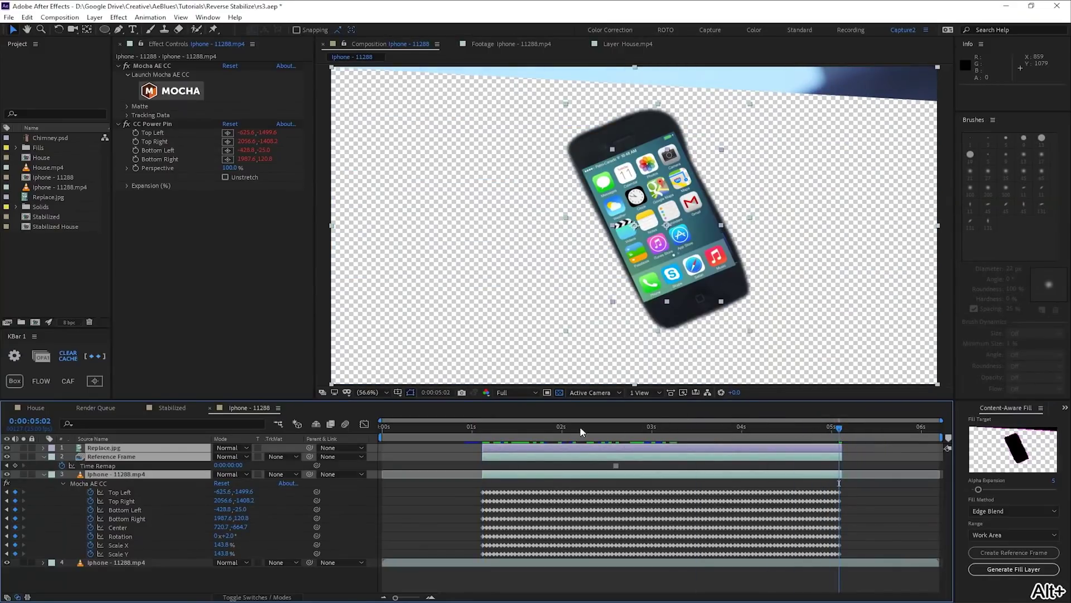
left_click_drag(497, 427, 480, 435)
key("u")
left_click(149, 477)
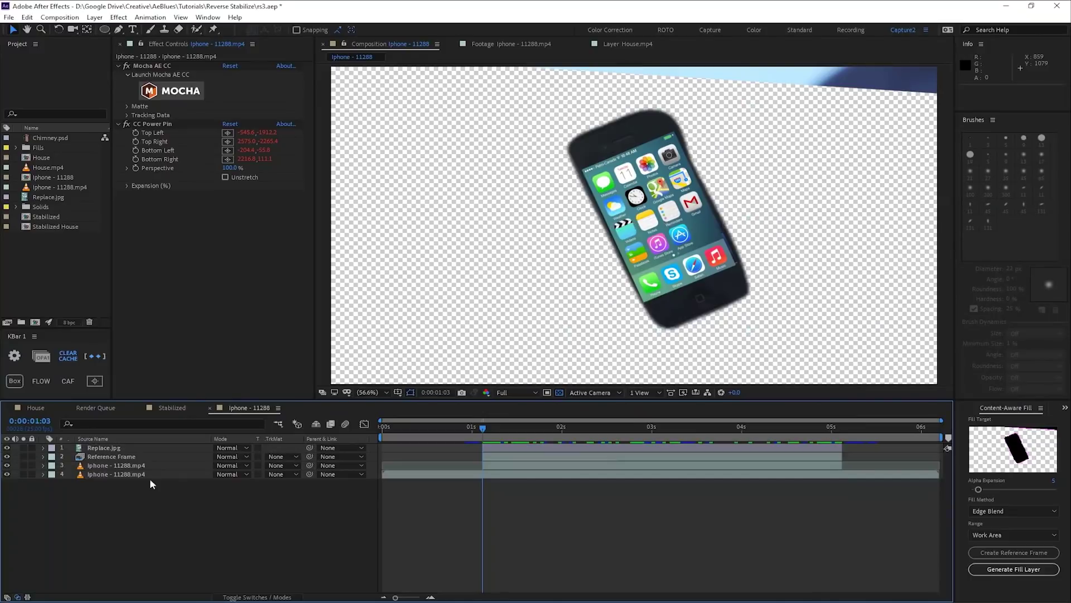
Step: Pre-compose the top three layers into a comp named Stabilized
left_click(112, 465)
left_click(112, 447, "shift")
key("ctrl+shift+c")
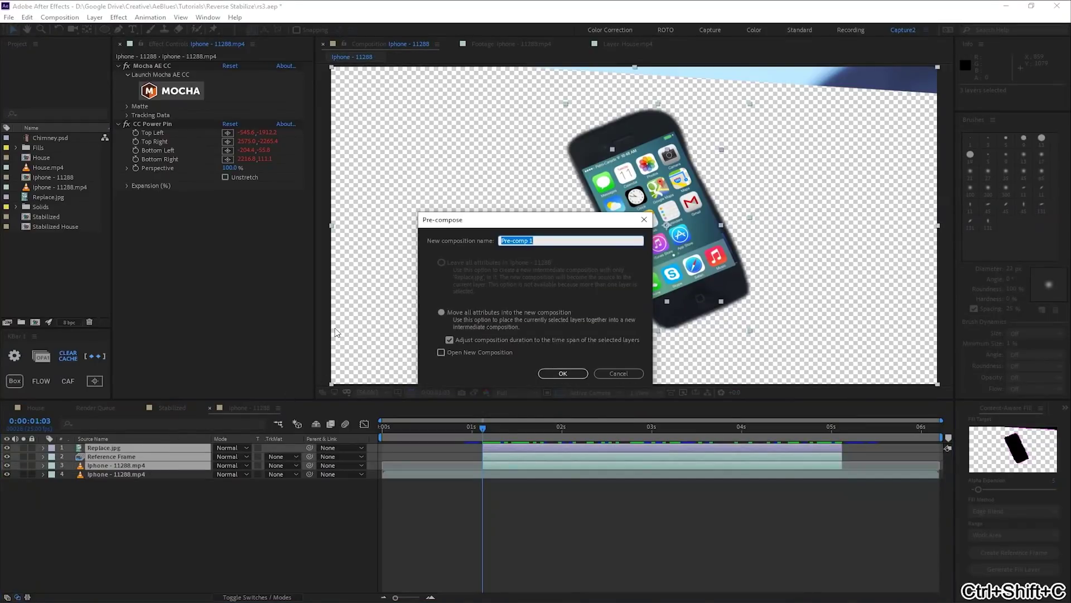
type("Stabilized")
key("Return")
Step: Check inside Stabilized, then show the original footage's tracking keyframes in Iphone - 11288
double_click(119, 447)
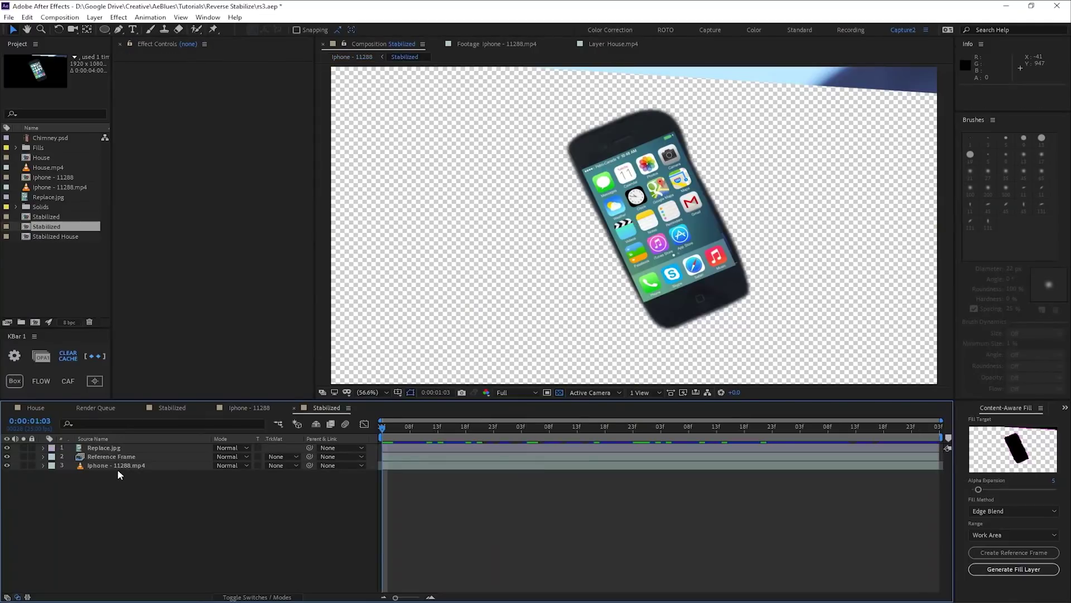
right_click(118, 469)
left_click(109, 467)
right_click(109, 467)
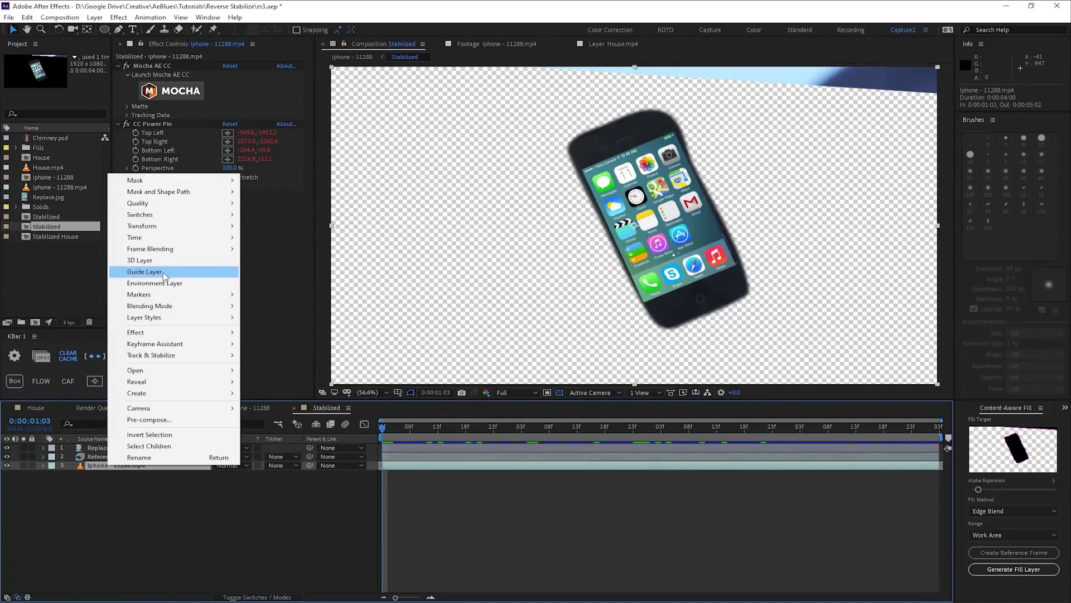
key("Escape")
key("ctrl+v")
left_click(224, 526)
left_click(184, 531)
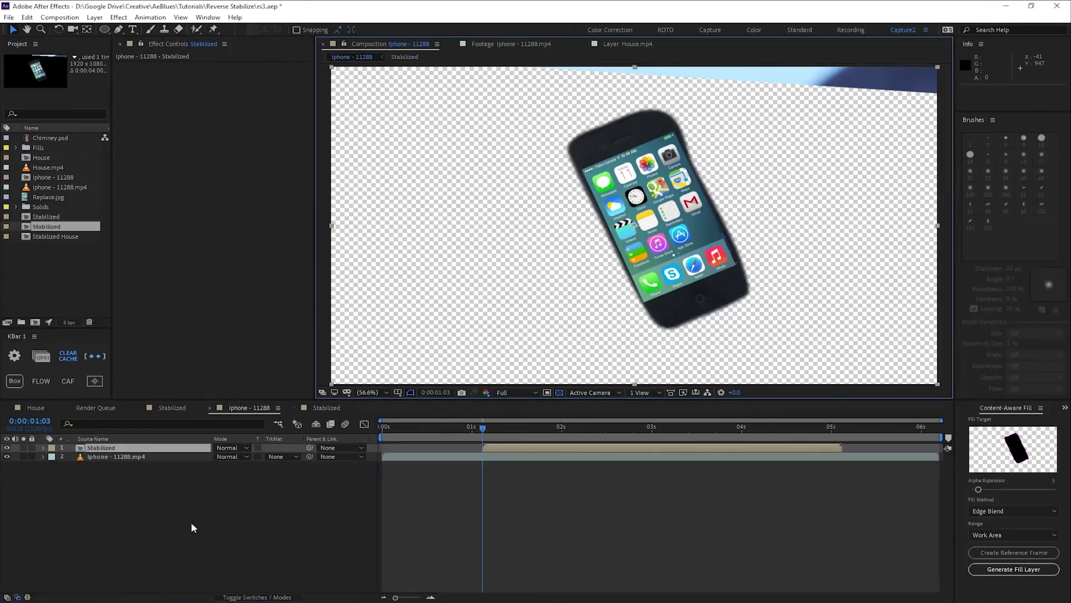
left_click(143, 455)
key("u")
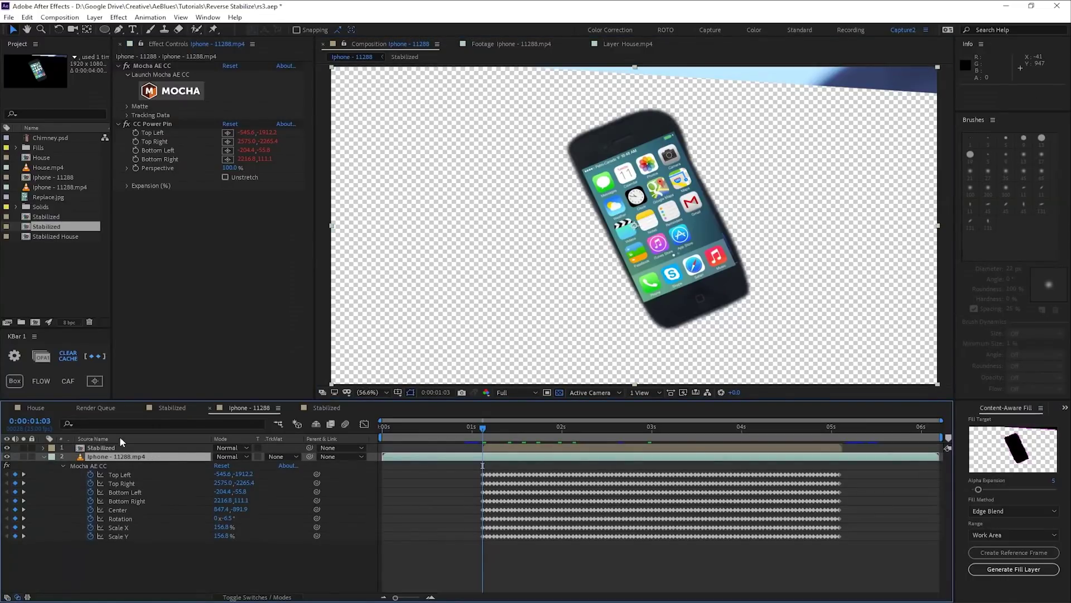
Step: Paste Mocha AE CC and CC Power Pin onto the Stabilized layer with Unstretch on
left_click_drag(155, 67, 190, 150)
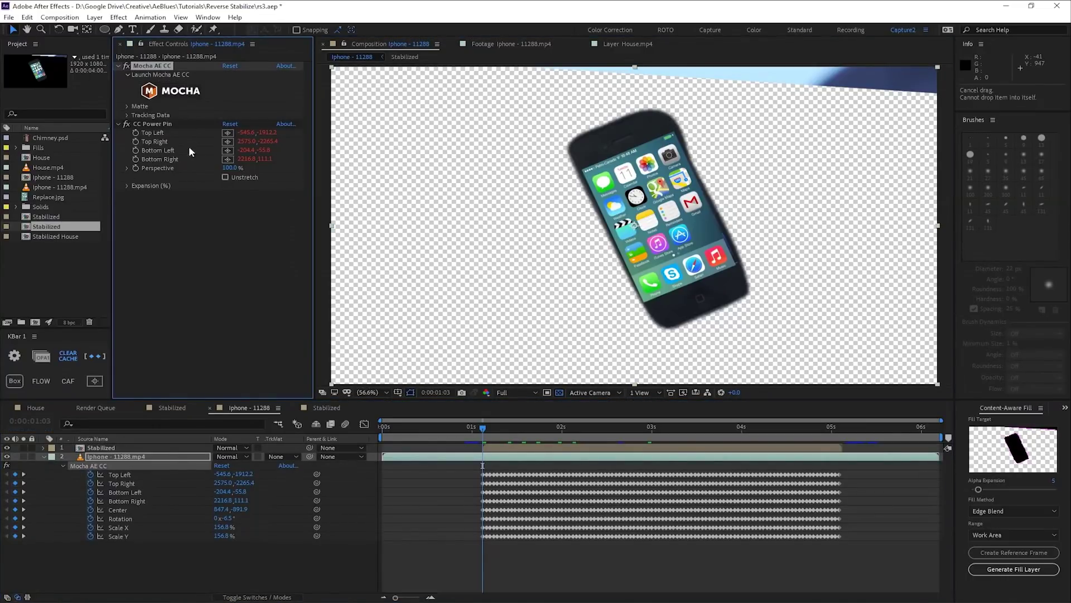
left_click(161, 125, "ctrl")
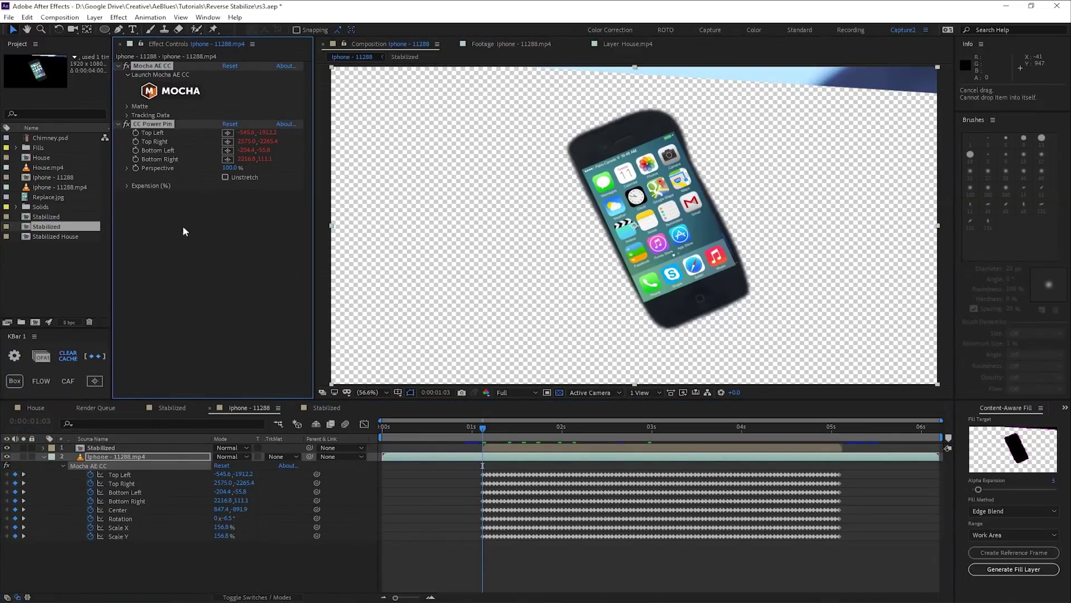
left_click(141, 448)
key("ctrl+v")
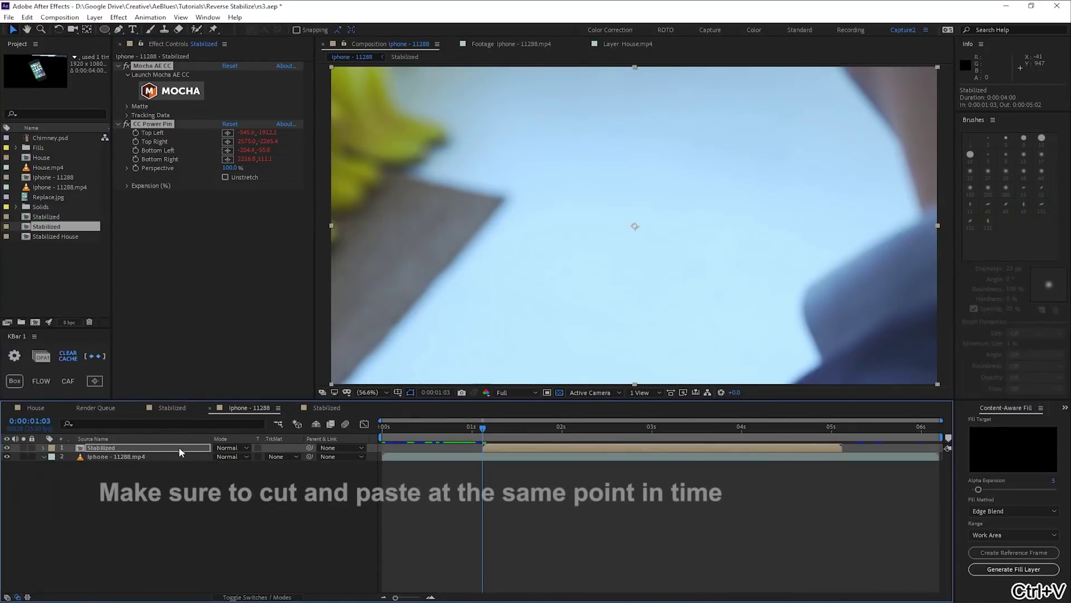
left_click(225, 177)
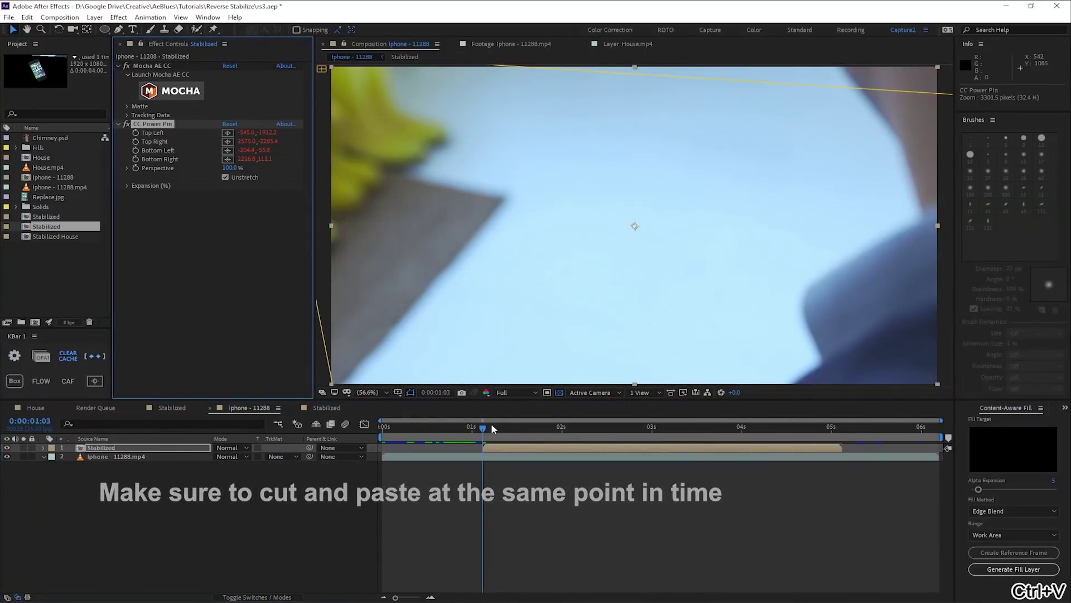
Step: Scrub through the shot to verify the Stabilized layer tracks the phone
left_click_drag(491, 426, 799, 440)
left_click(174, 448)
key("F4")
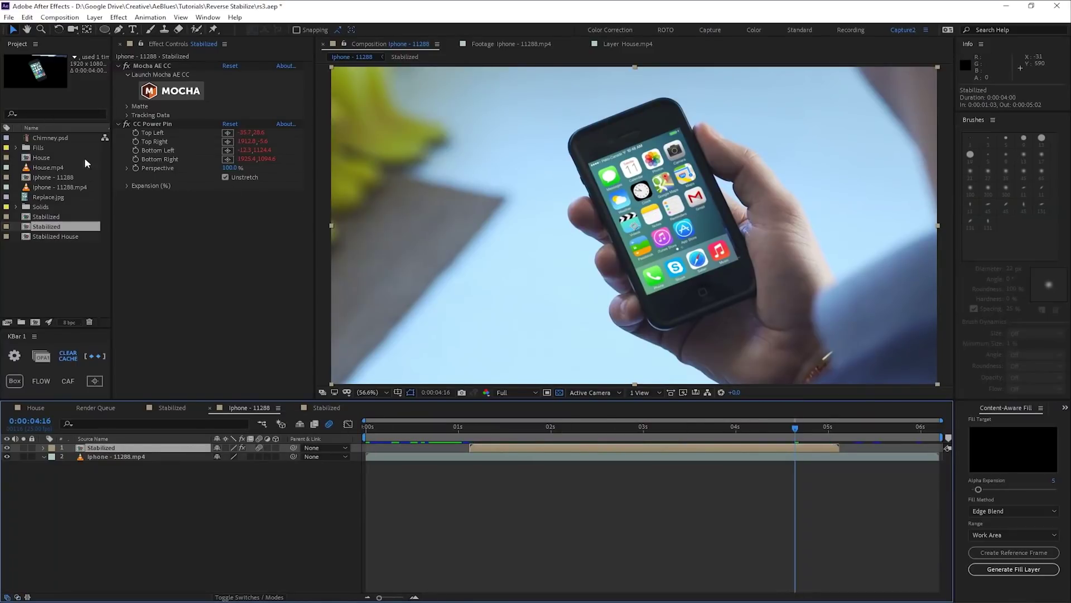
left_click_drag(795, 444, 725, 449)
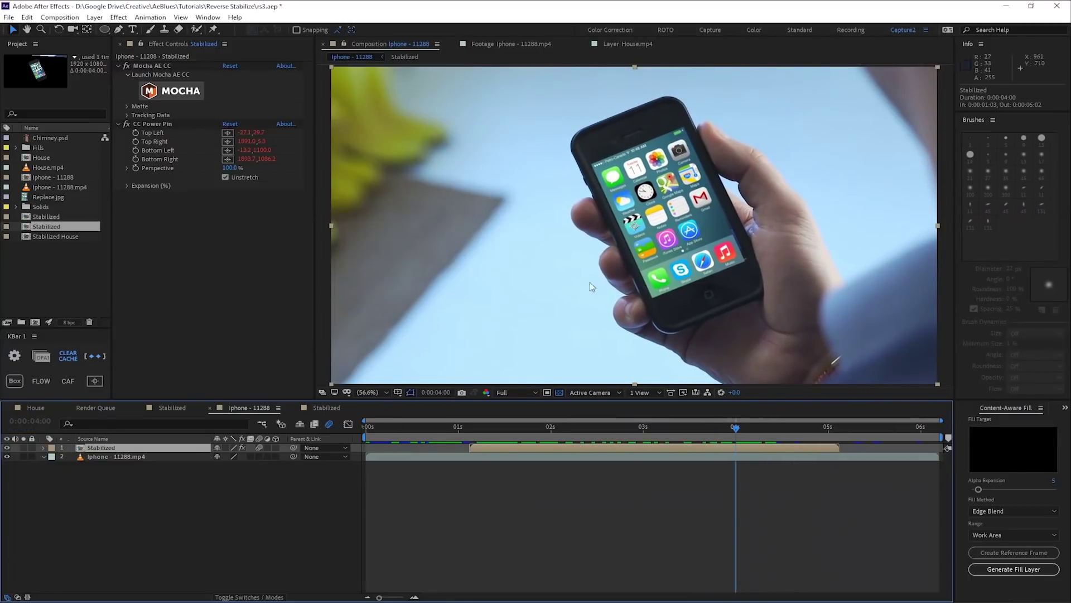
Step: Nudge Replace.jpg's bottom-right, top-right and top-left Power Pin corners onto the phone screen edges
double_click(130, 447)
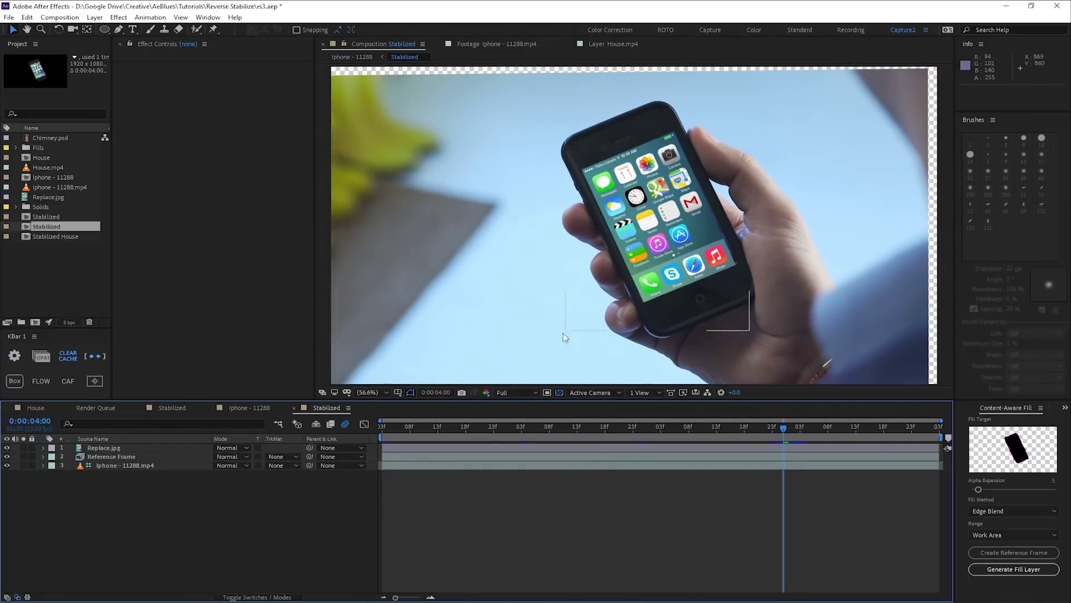
left_click(142, 451)
left_click(130, 456)
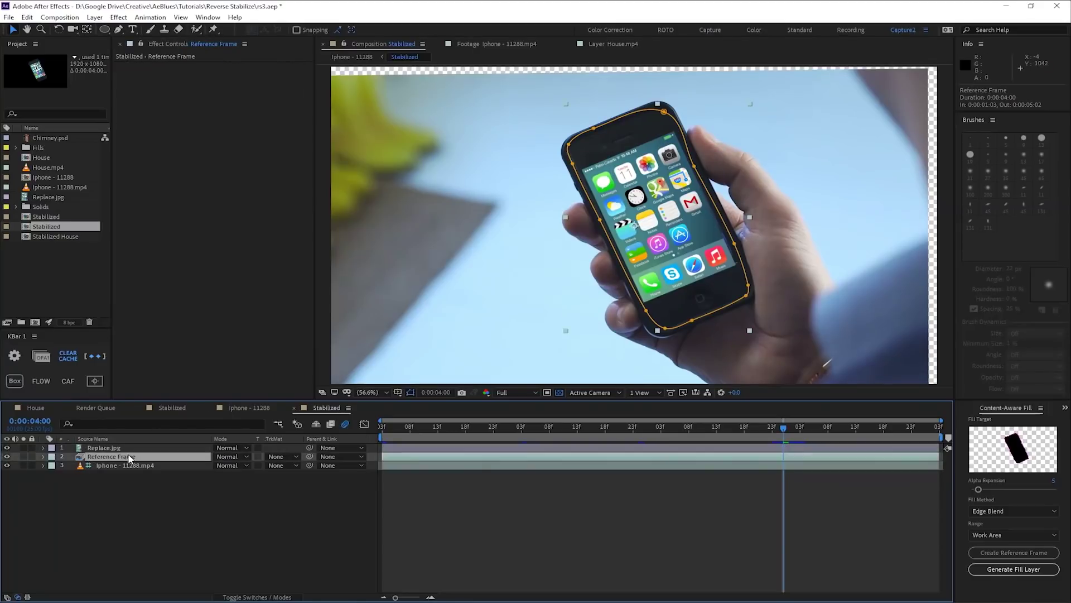
left_click(106, 448)
left_click(152, 66)
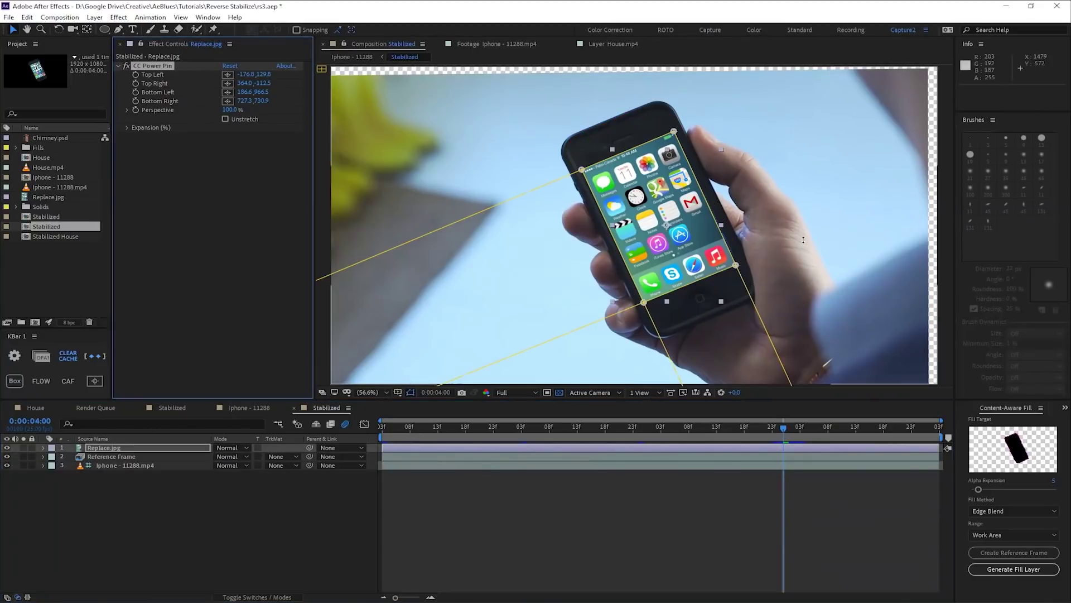
left_click_drag(736, 268, 737, 267)
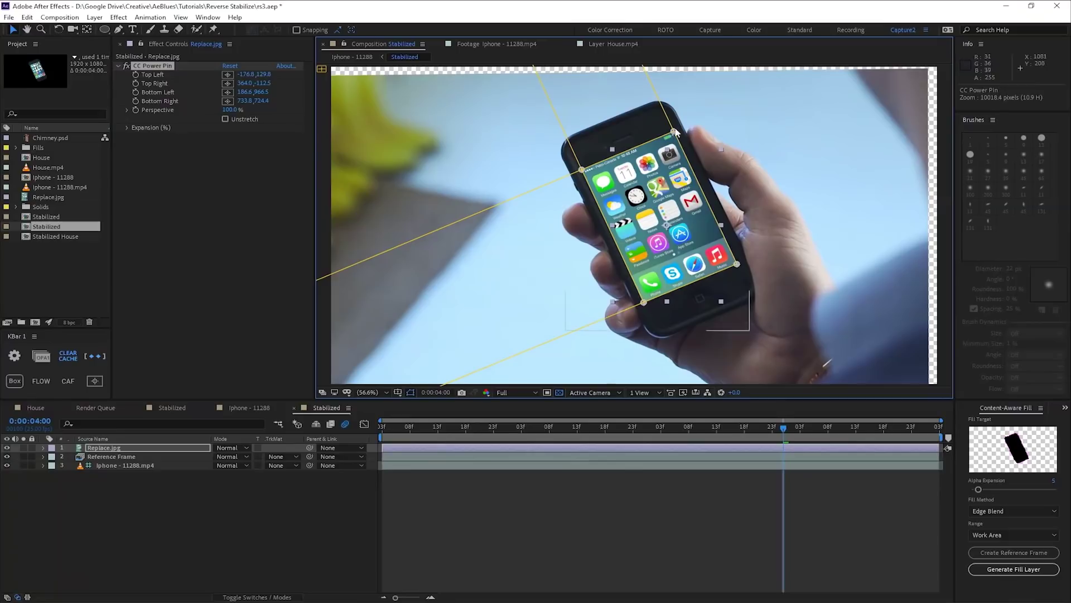
left_click_drag(674, 131, 673, 127)
left_click_drag(582, 169, 579, 166)
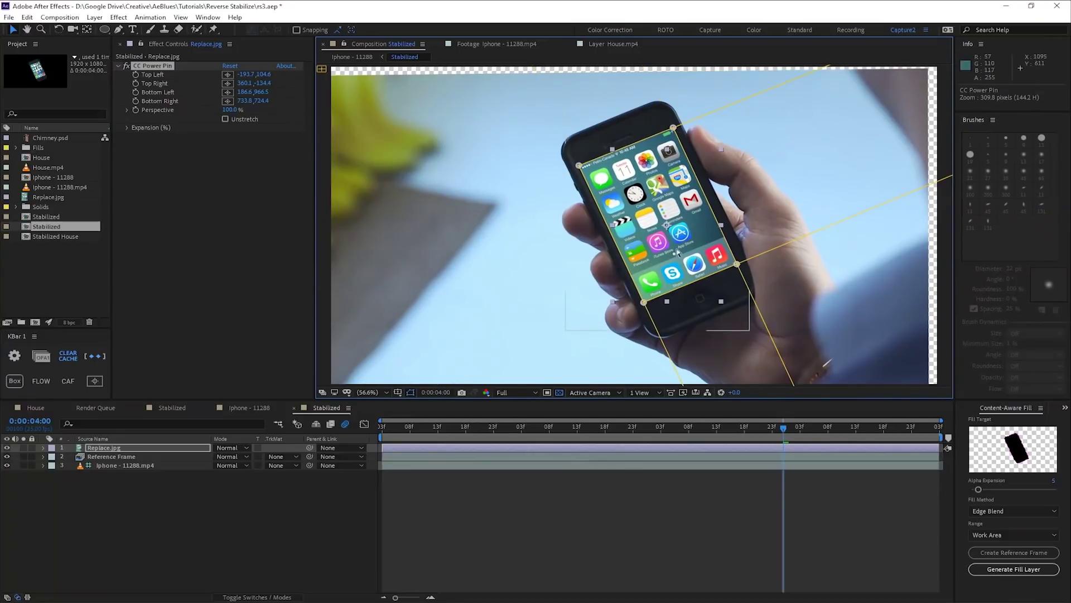
left_click(128, 447)
Step: Pre-compose Replace.jpg as Animated Screen, leaving all attributes in Stabilized
key("ctrl+shift+c")
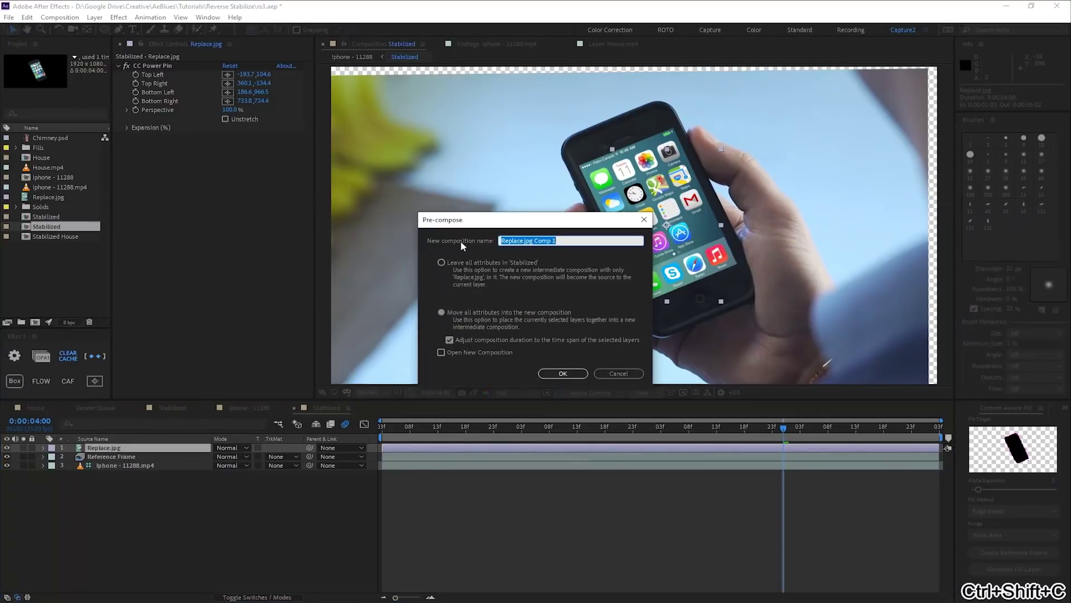
left_click(483, 264)
left_click(571, 241)
type("Animated Screen")
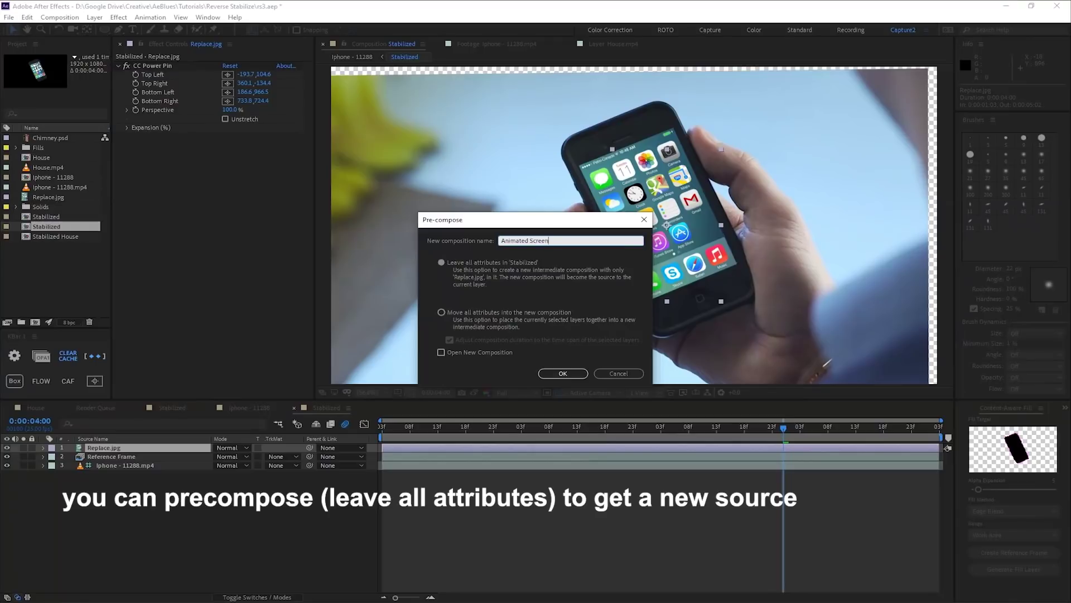
key("Return")
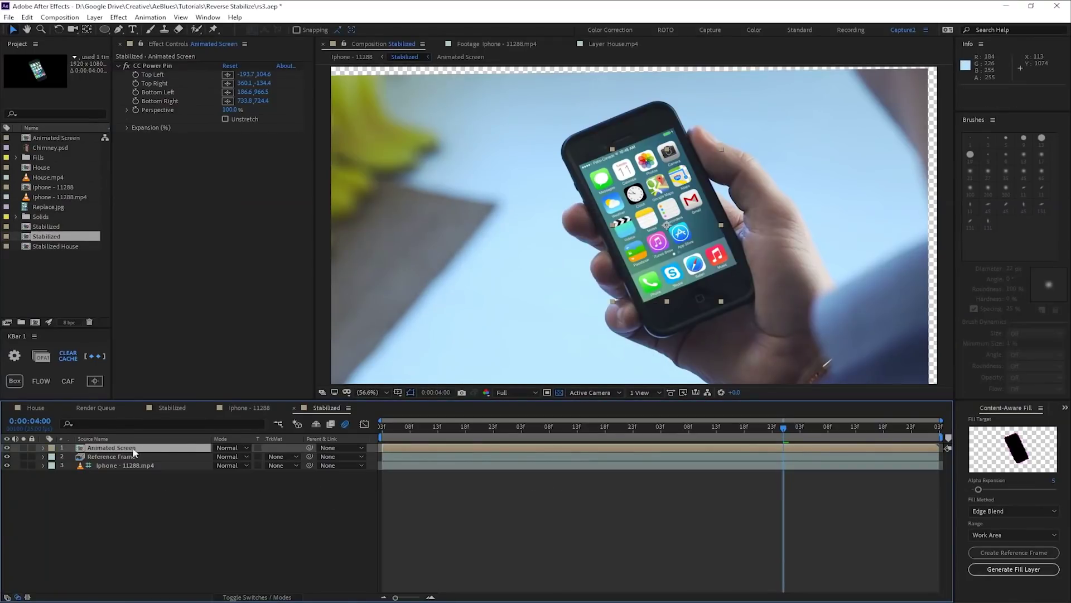
Step: Check the Animated Screen, Stabilized and Iphone - 11288 comps via the flowchart, scrubbing the shot
double_click(152, 449)
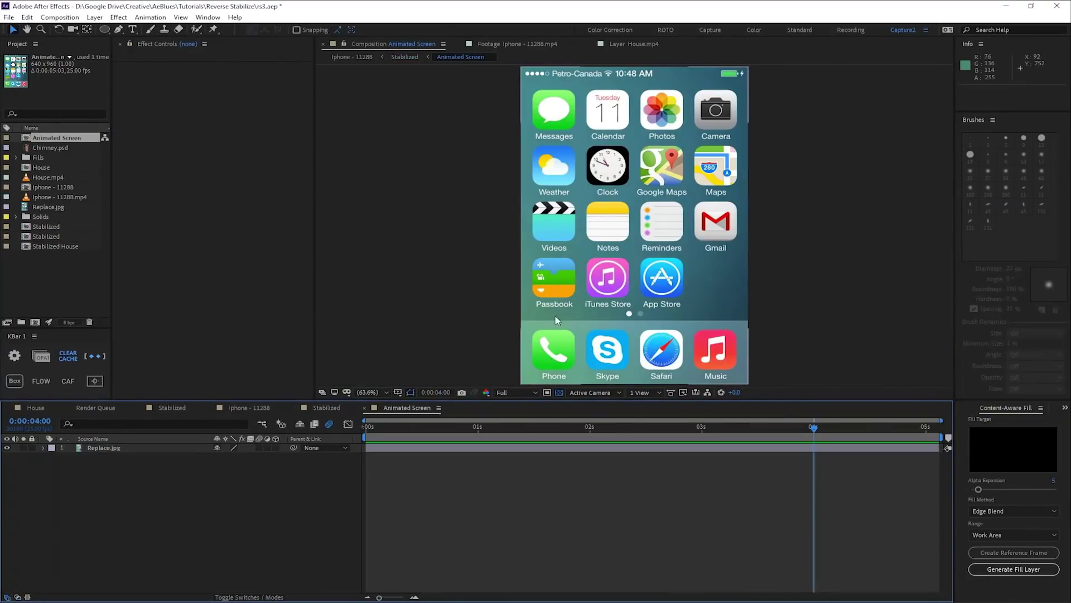
key("Tab")
key("Tab")
key("Tab")
left_click(452, 326)
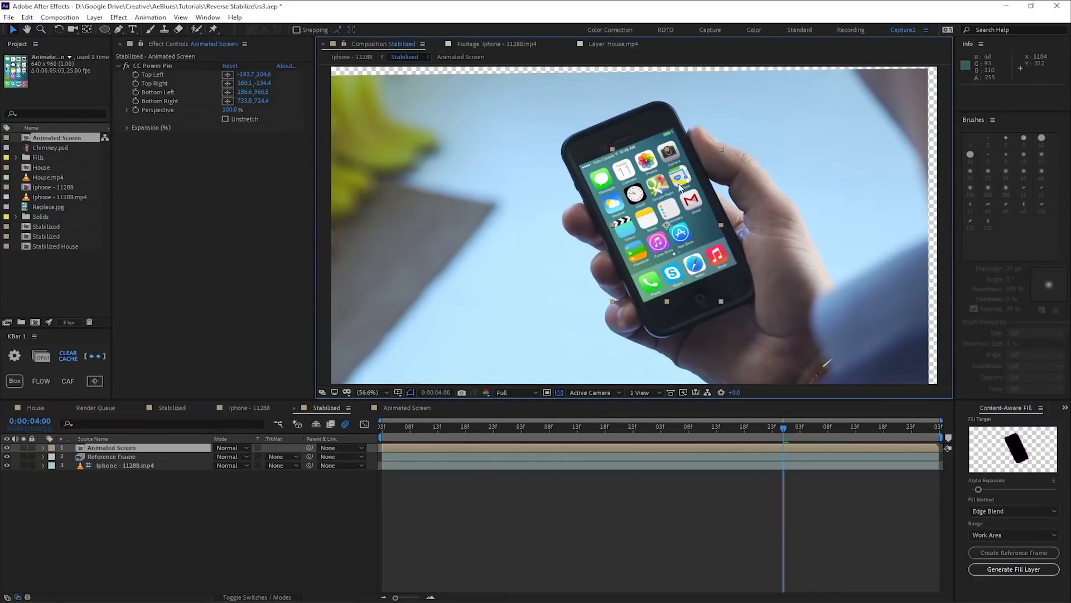
left_click_drag(784, 427, 574, 442)
key("Tab")
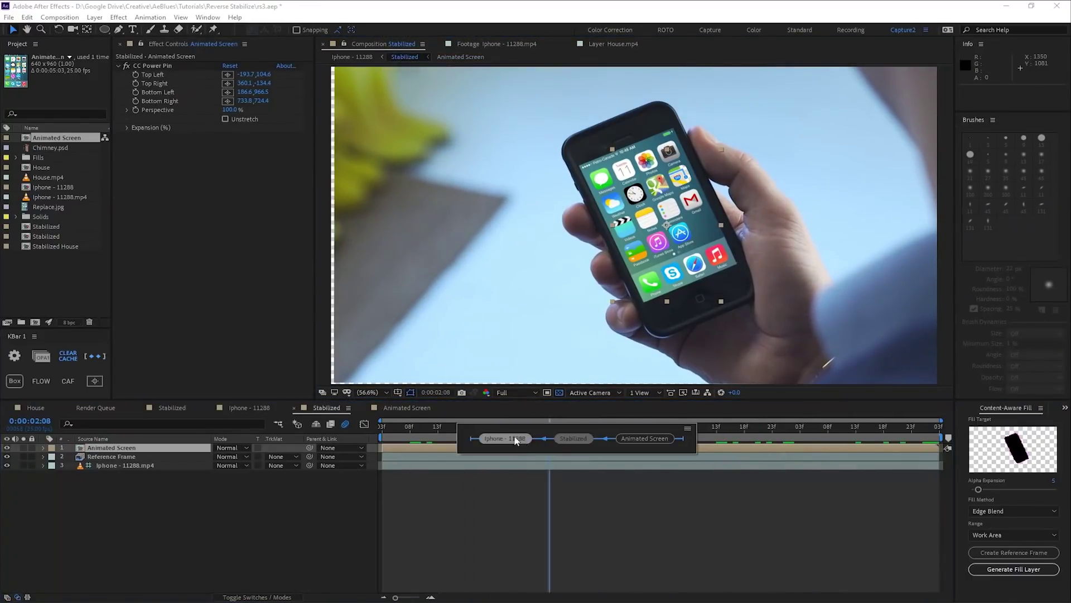
left_click(487, 439)
left_click_drag(481, 445, 636, 440)
Step: Reopen the Stabilized precomp and briefly solo the Animated Screen layer
left_click(412, 351)
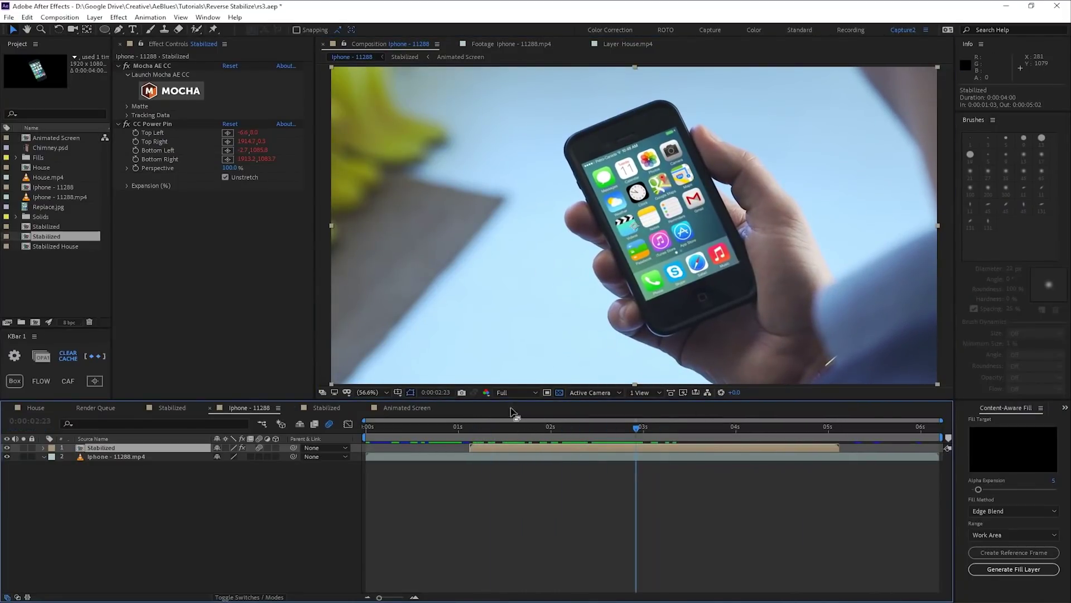
double_click(152, 450)
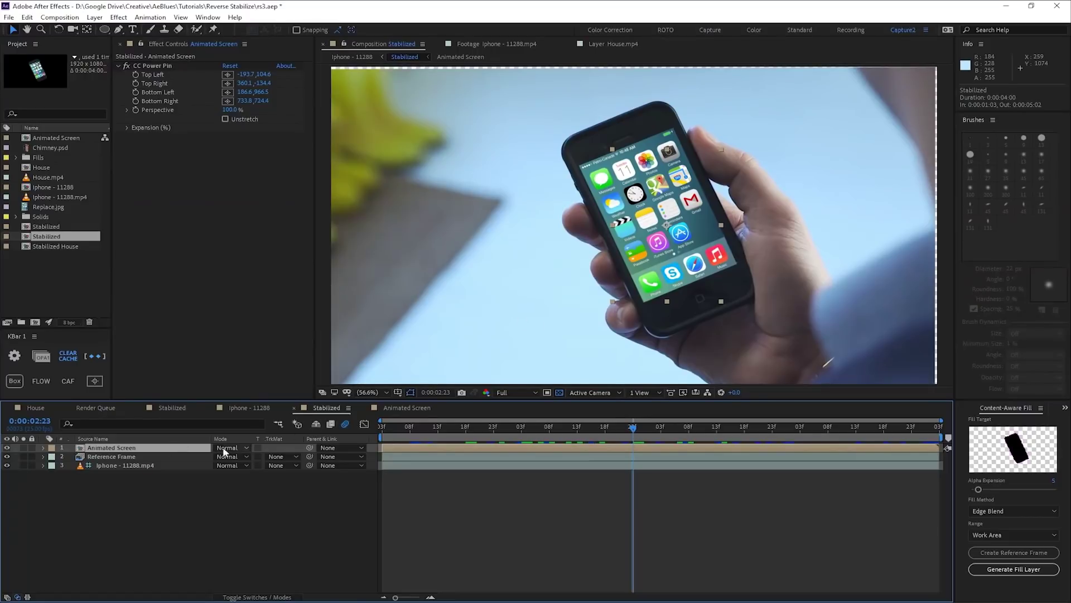
left_click(167, 448)
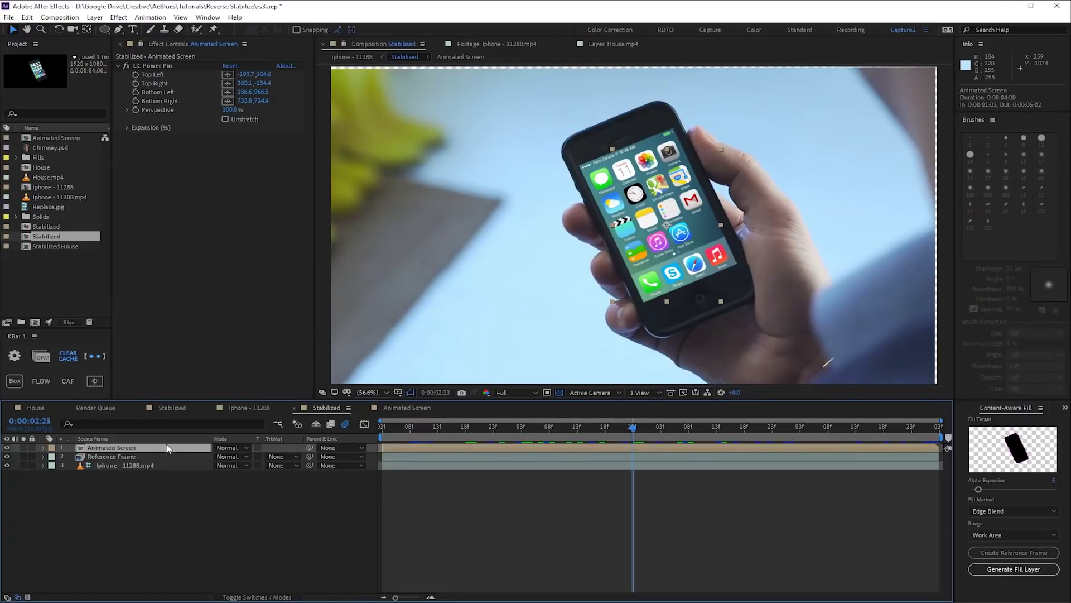
left_click(23, 447)
left_click(24, 448)
Step: Apply Deep Glow and RGS Grow Bounds to the Animated Screen layer
key("ctrl+space")
type("deep")
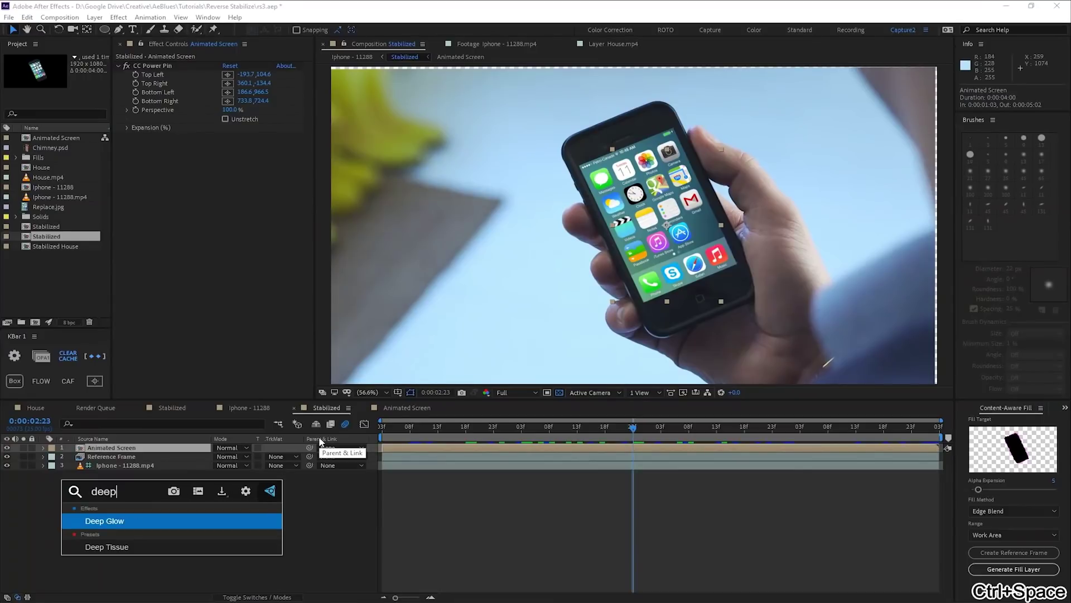
key("Return")
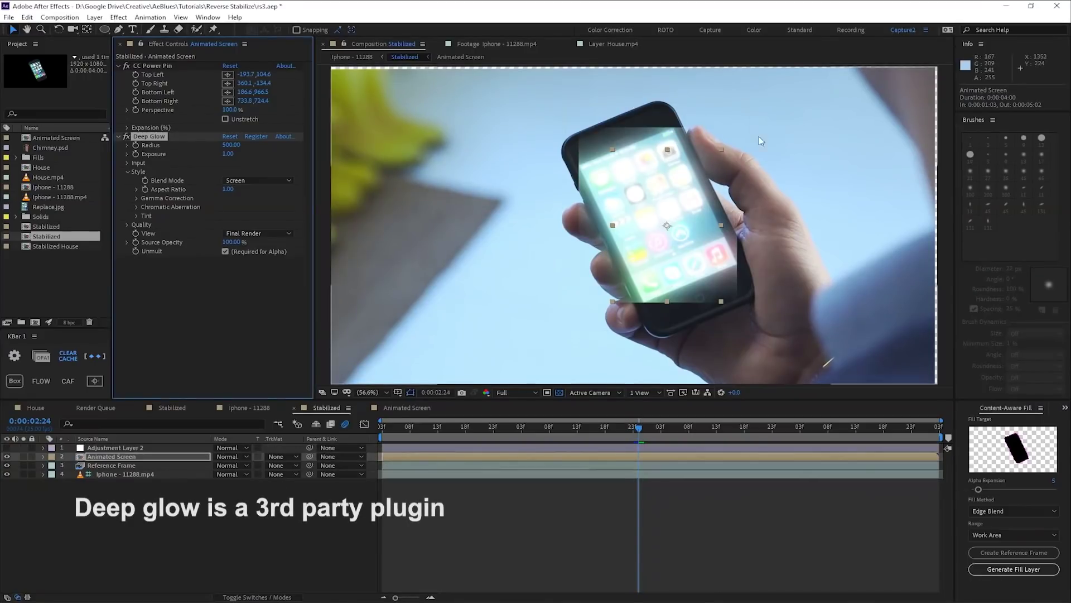
left_click(112, 456)
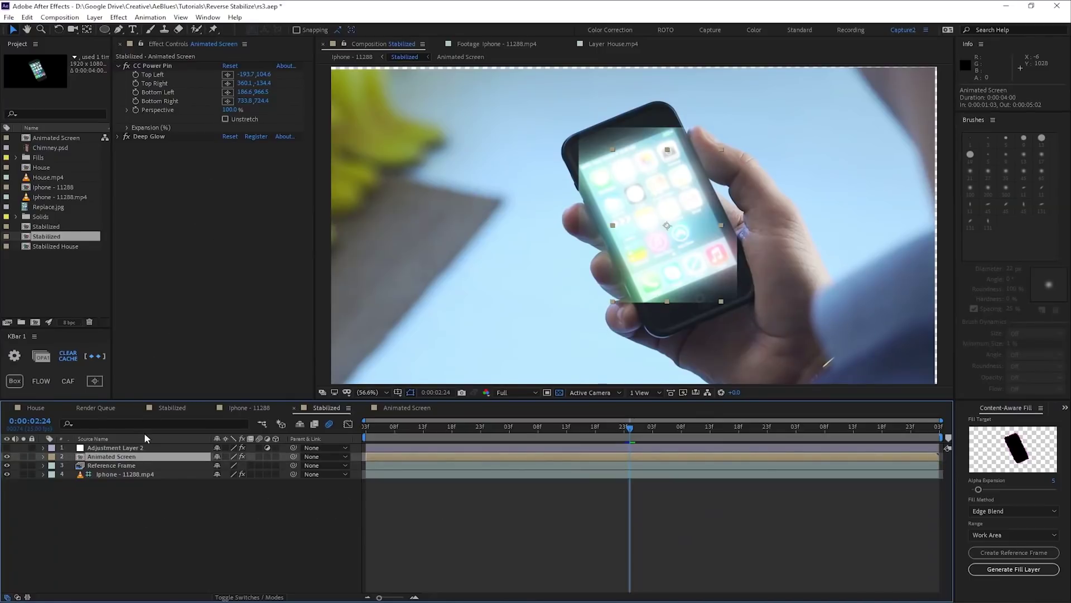
key("ctrl+space")
type("gro")
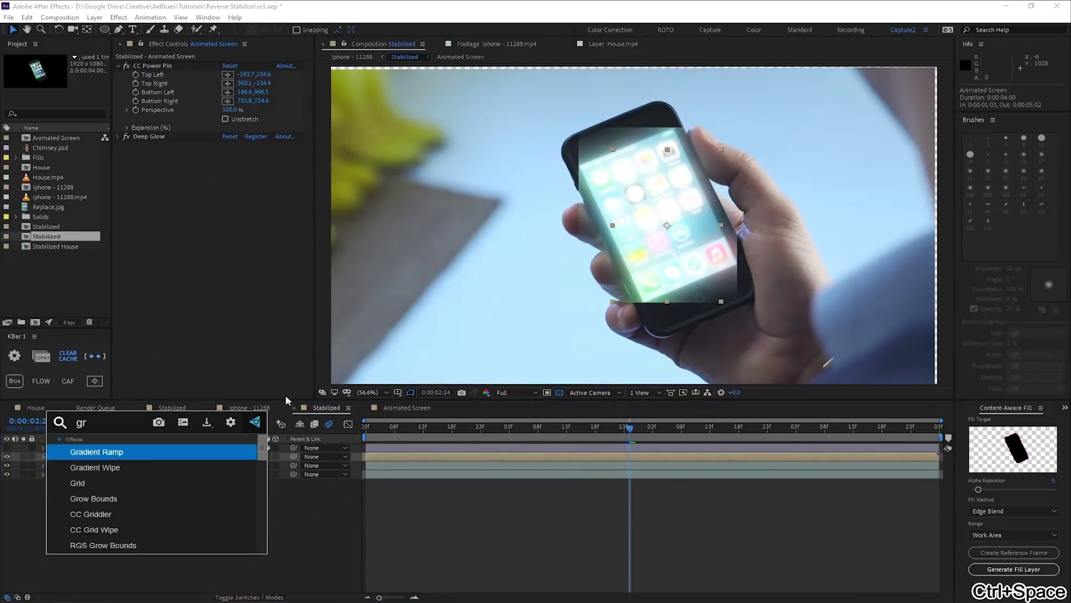
left_click(132, 469)
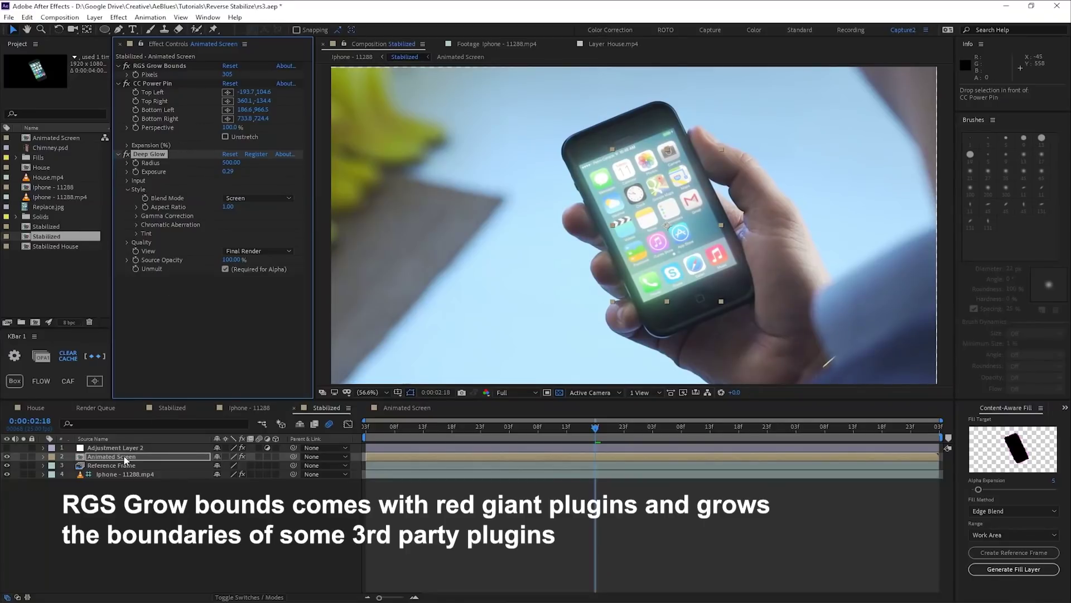
Step: Add Levels to Animated Screen, switching to the Blue channel with gamma 1.47
left_click(139, 458)
key("ctrl+space")
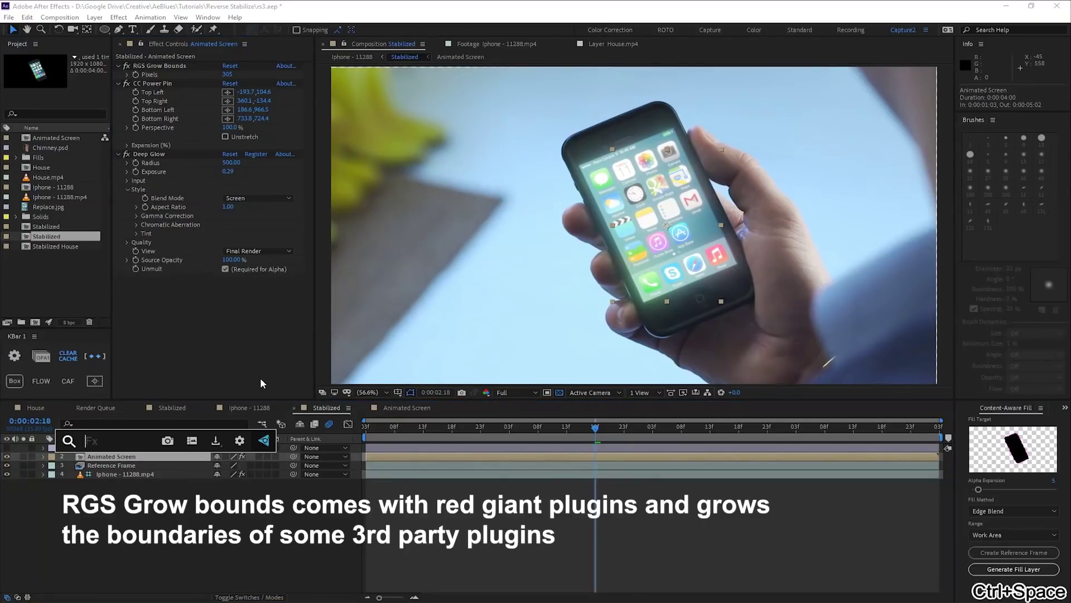
type("lev")
key("Return")
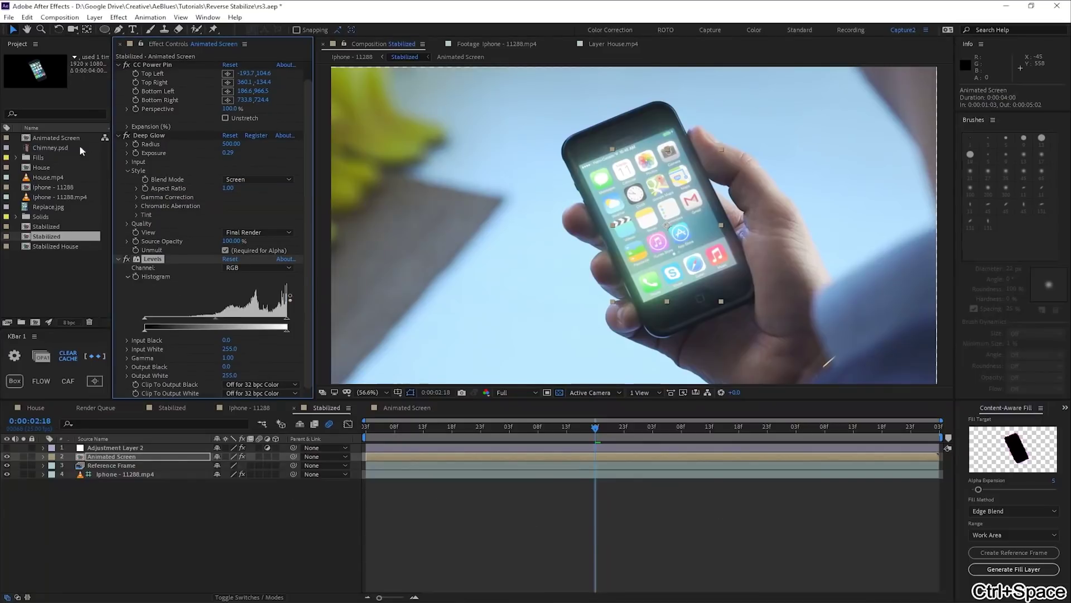
left_click(257, 268)
left_click(258, 313)
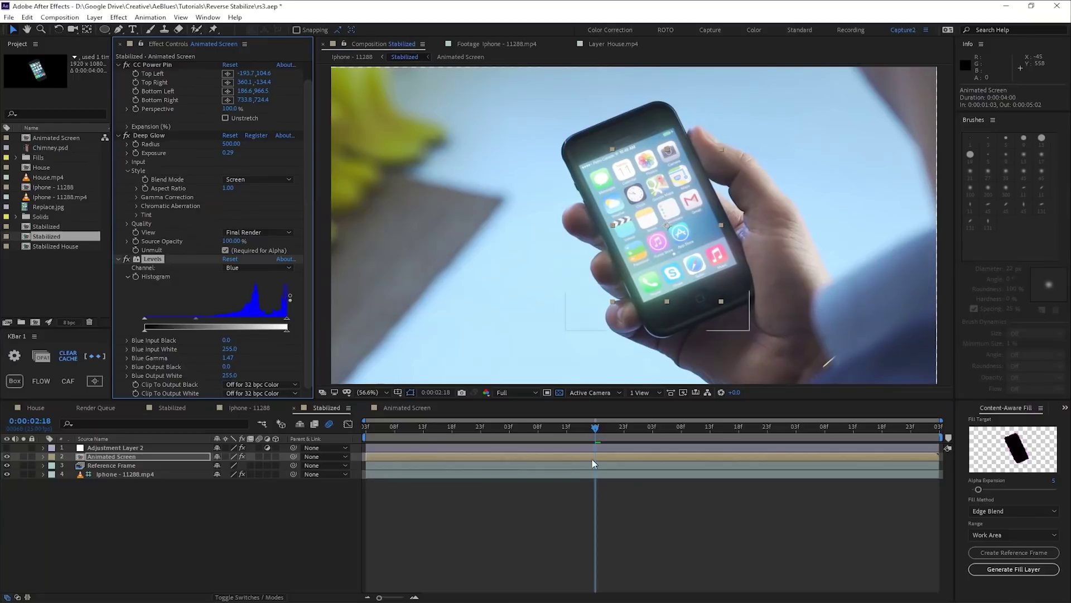
key("Page_Up")
key("Page_Up")
Step: Go to Iphone - 11288, scrub the shot to check the glowing screen, then reopen Stabilized
key("Tab")
left_click(606, 437)
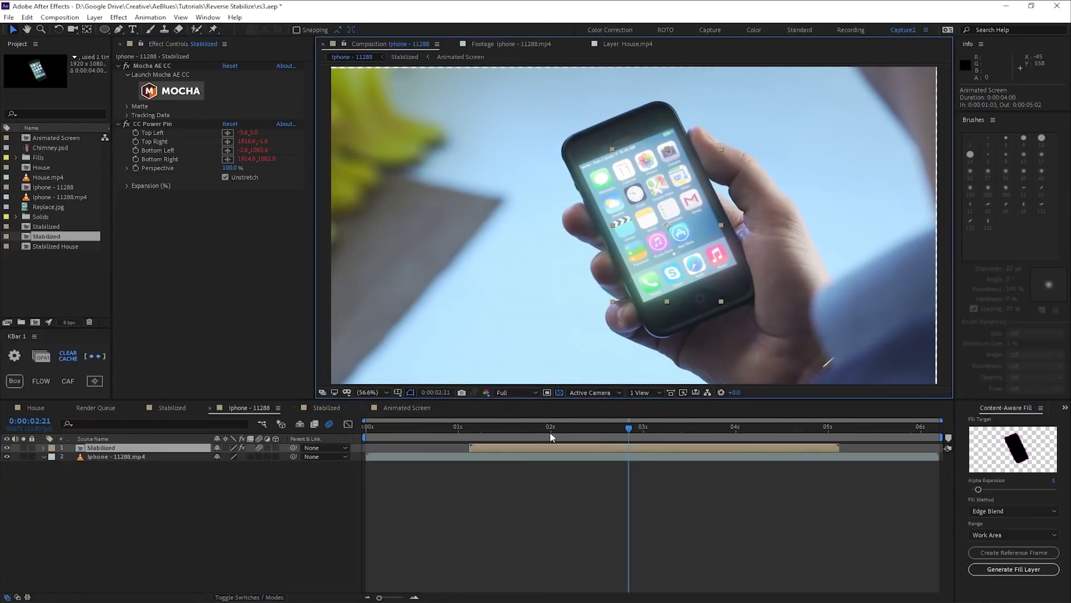
left_click_drag(622, 427, 701, 448)
double_click(701, 447)
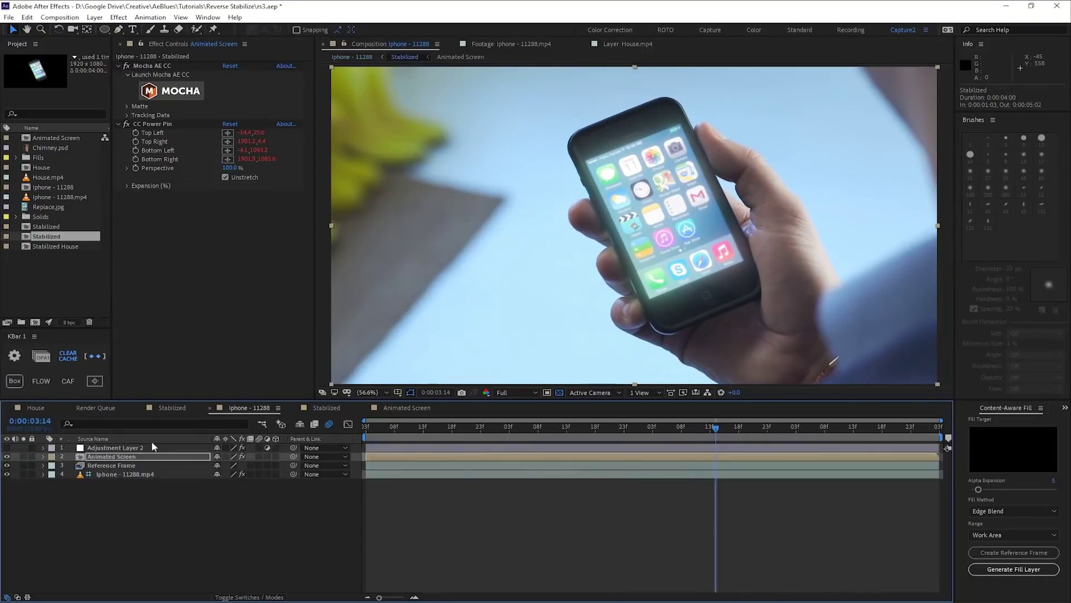